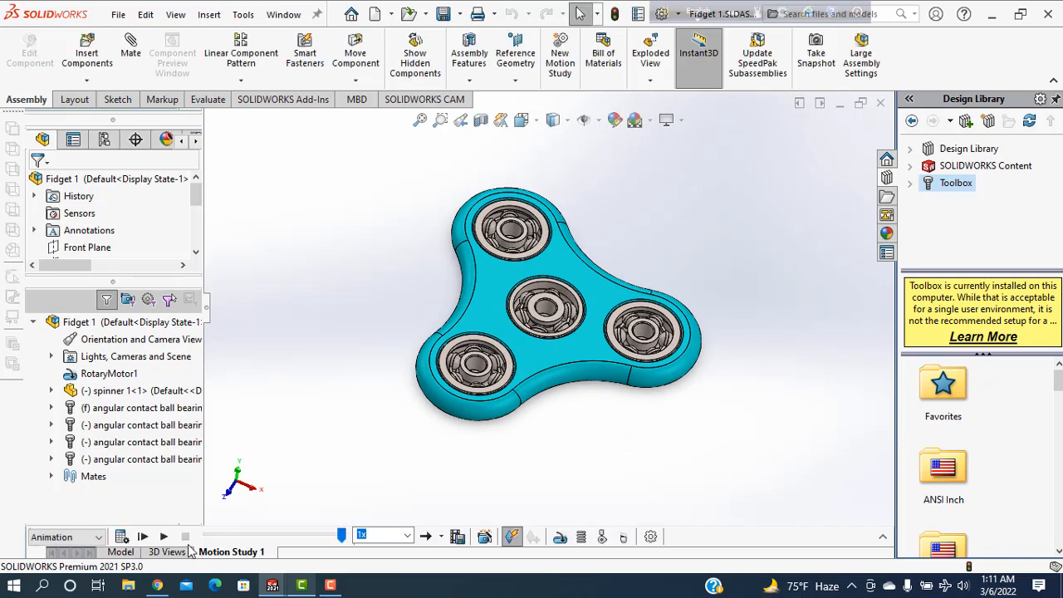
Calculate and play back the fidget spinner assembly's rotation animation in Motion Study 1
click(142, 536)
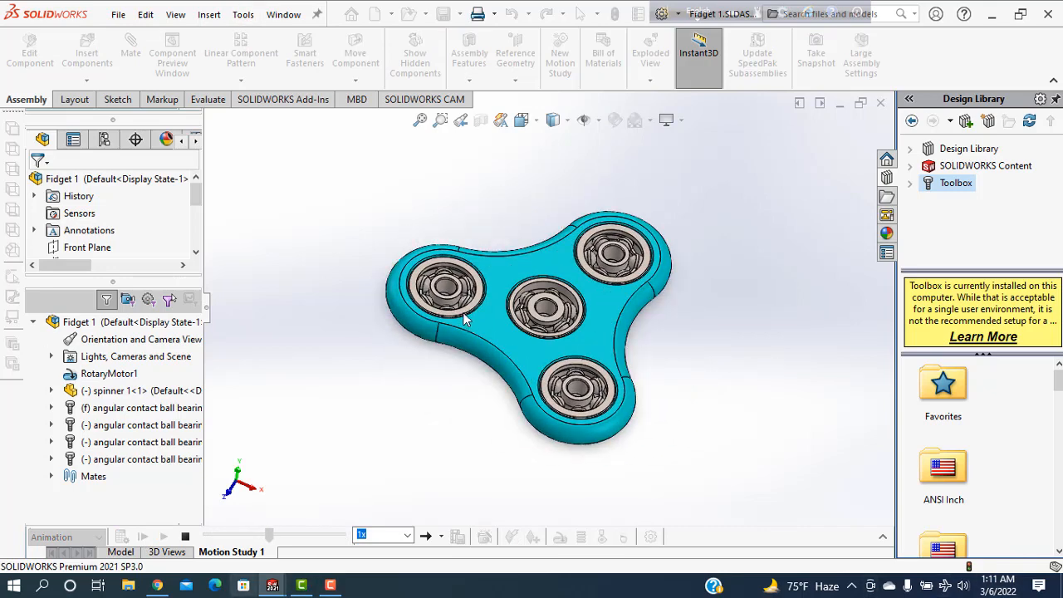
click(118, 14)
click(423, 187)
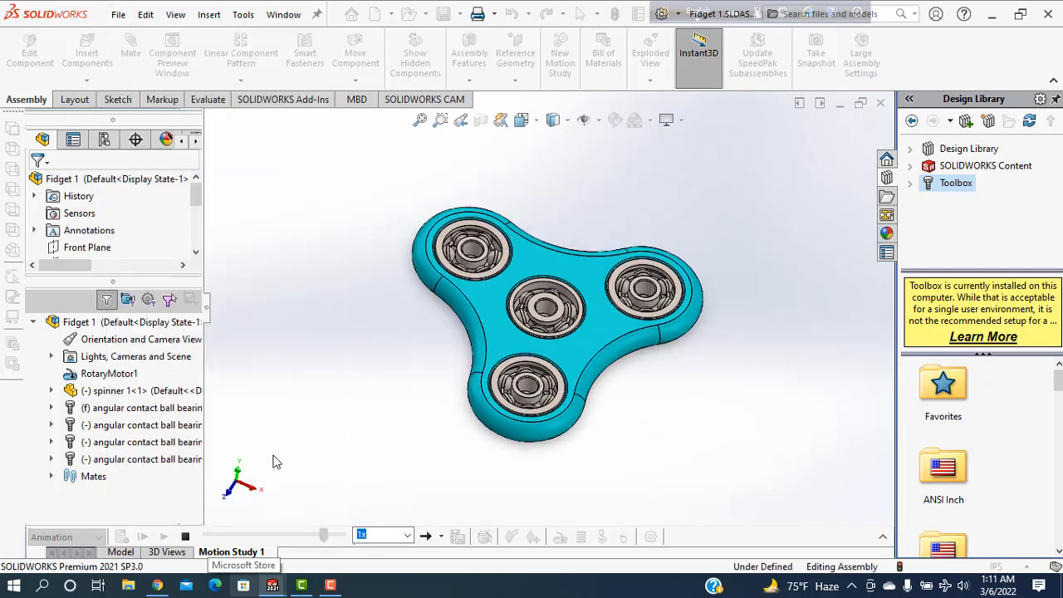
click(163, 537)
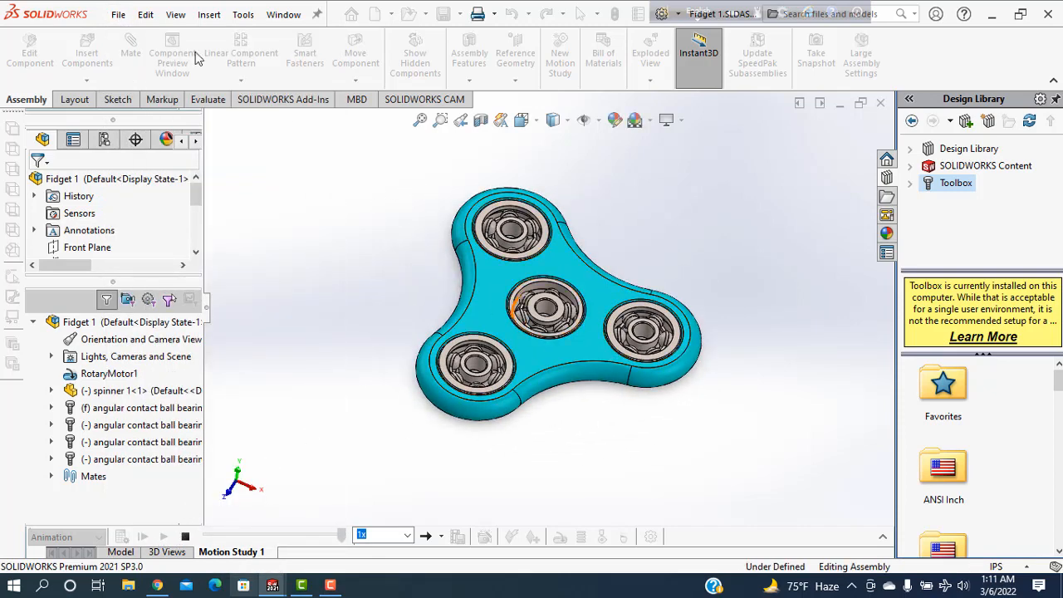
Create a new part document and set its unit system to MMGS
click(119, 15)
click(141, 39)
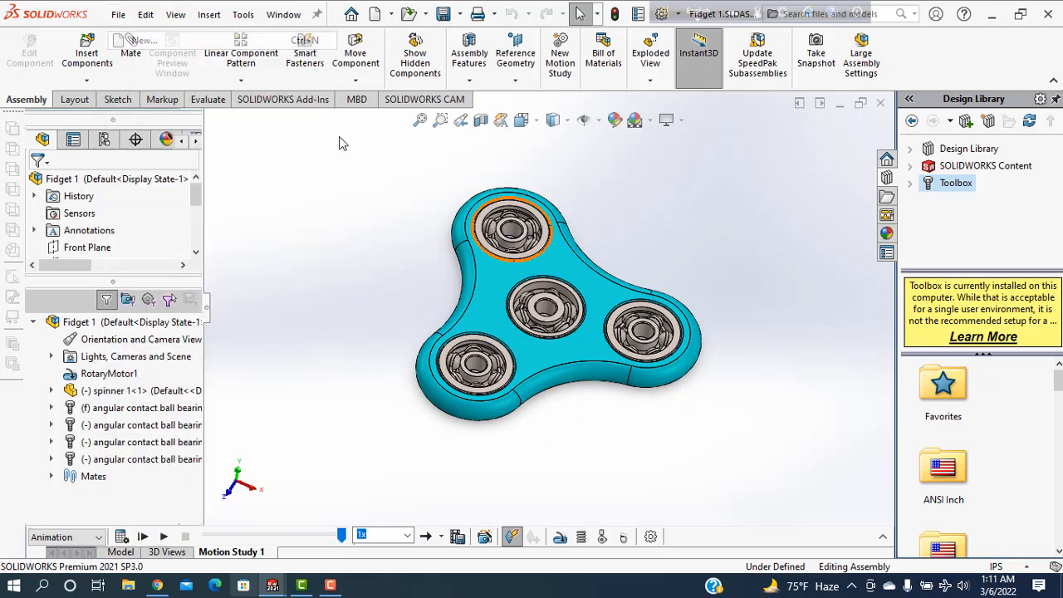
click(403, 290)
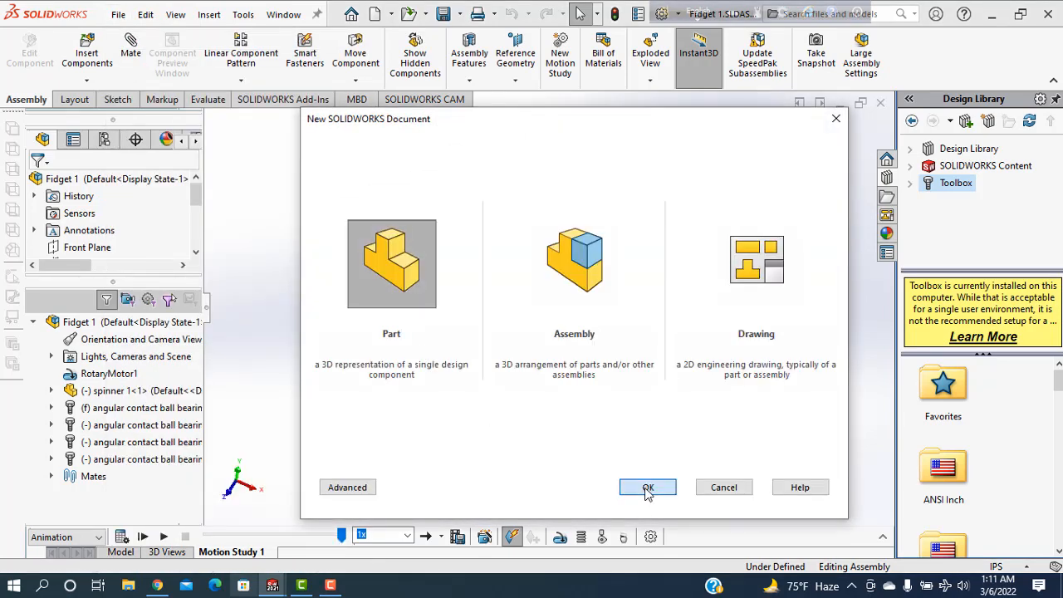
click(648, 489)
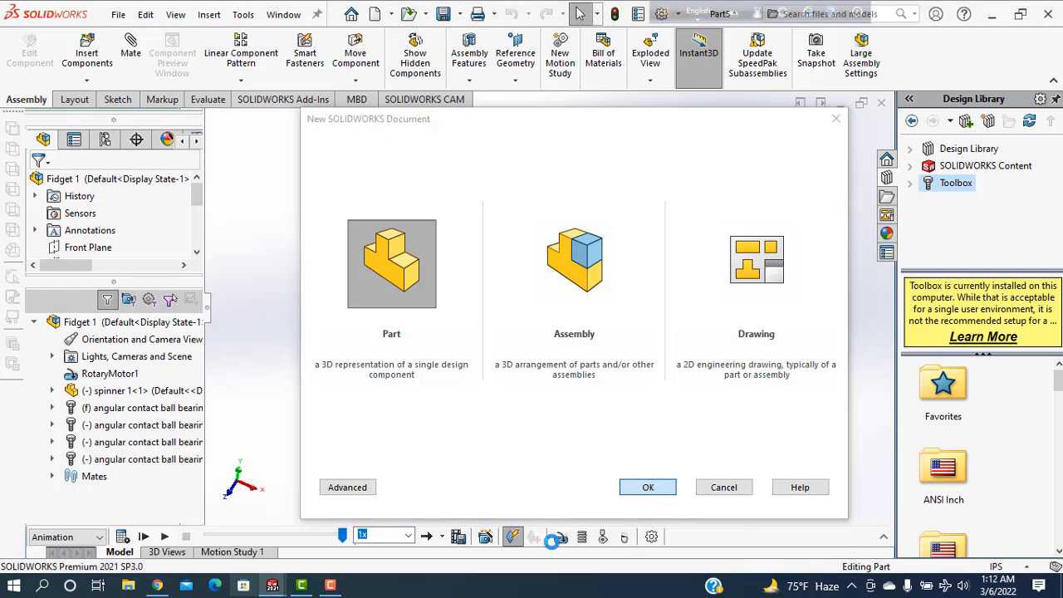
click(1028, 571)
click(940, 502)
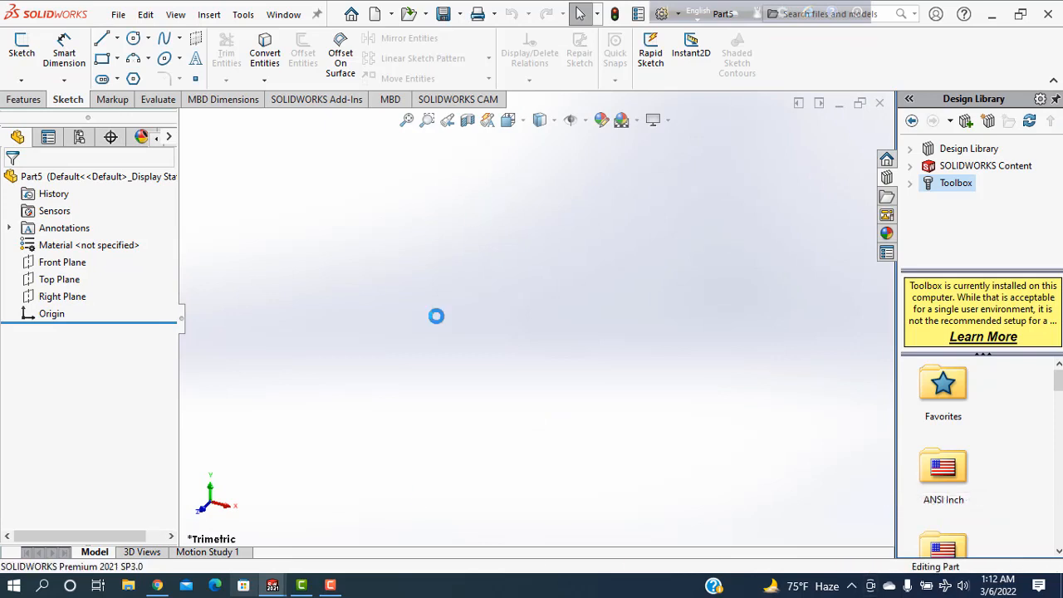
On the Top Plane, sketch a vertical centerline about 73 mm long upward from the origin
click(54, 279)
click(134, 267)
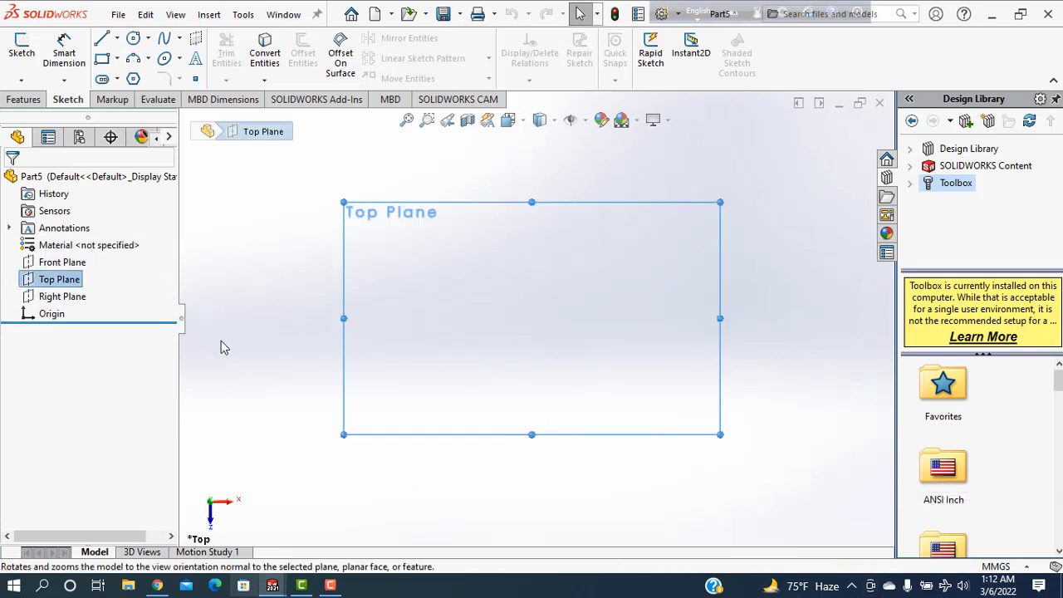
click(118, 39)
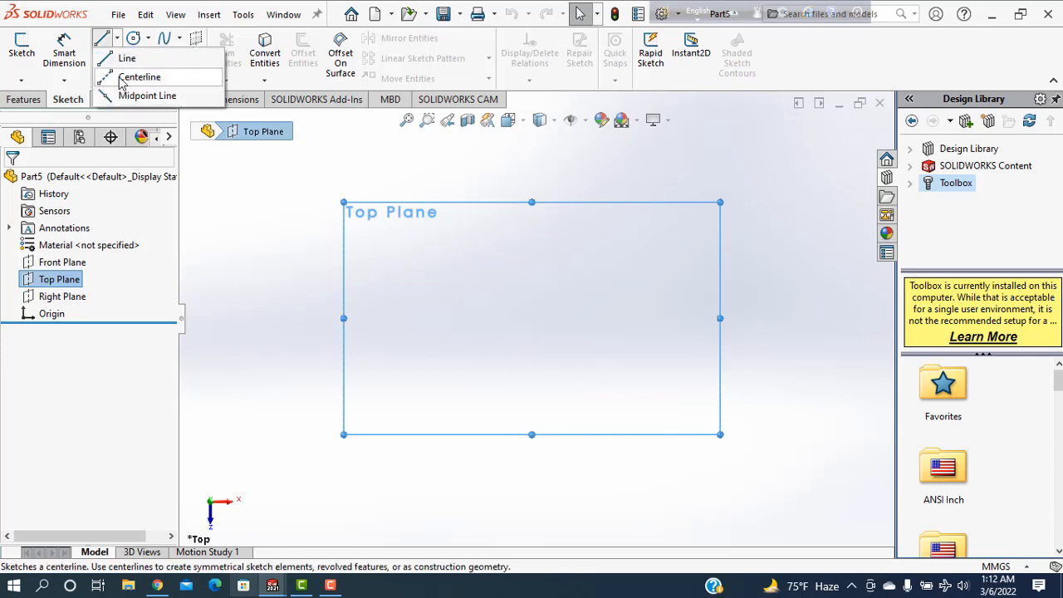
click(124, 74)
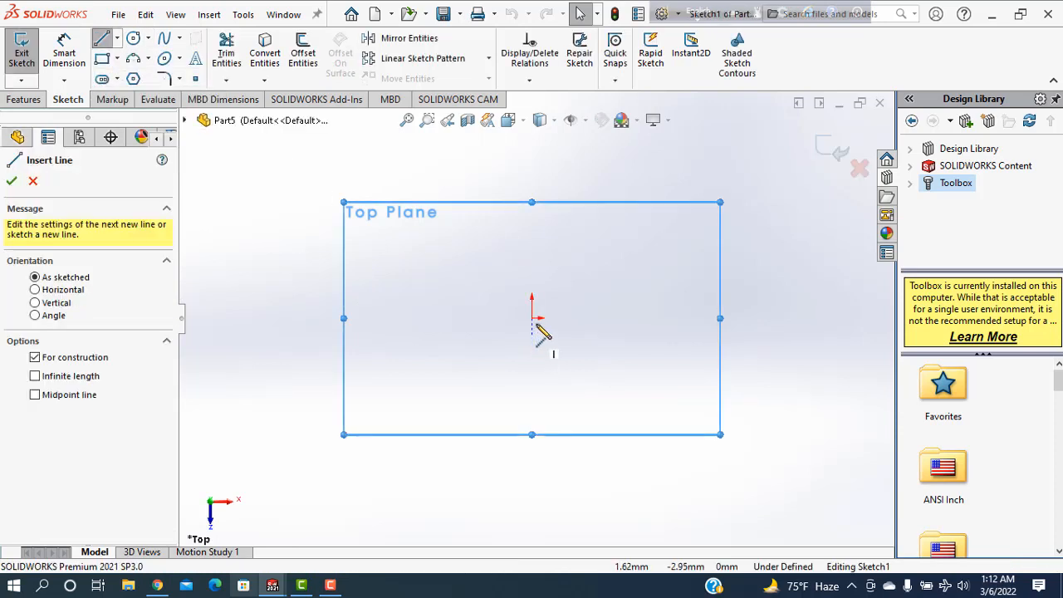
click(531, 164)
right_click(601, 206)
click(633, 218)
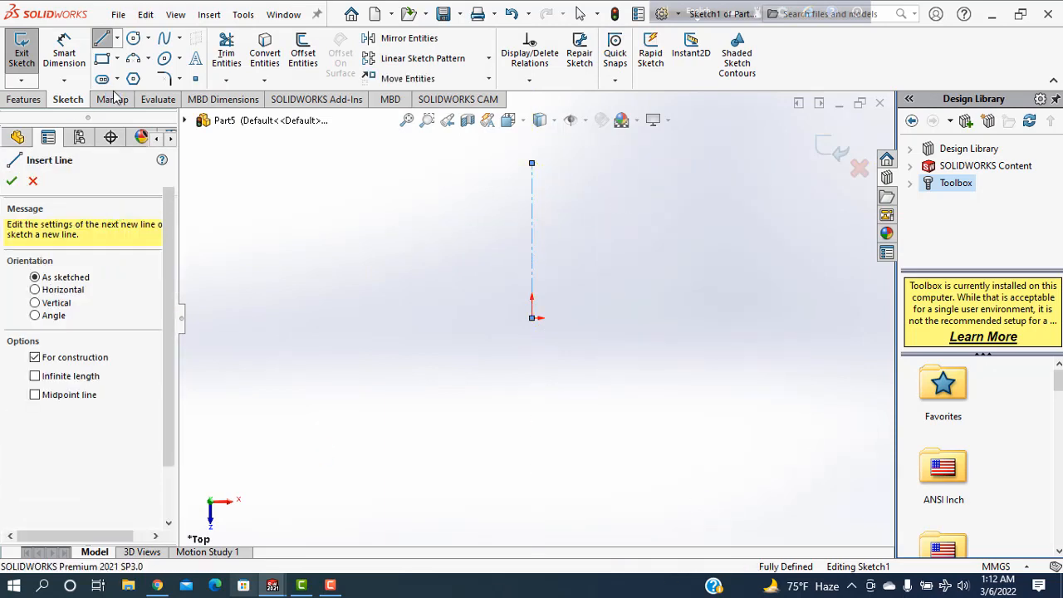
Sketch a circle about 50 mm in diameter at the origin and one about 54 mm in diameter at the centerline's upper end
click(133, 39)
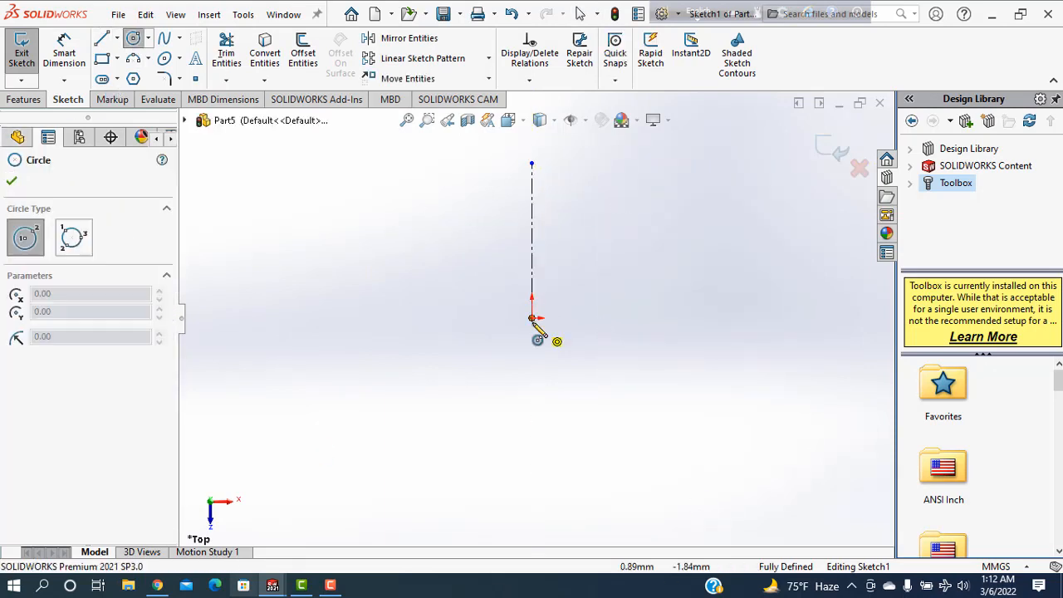
click(532, 318)
click(555, 356)
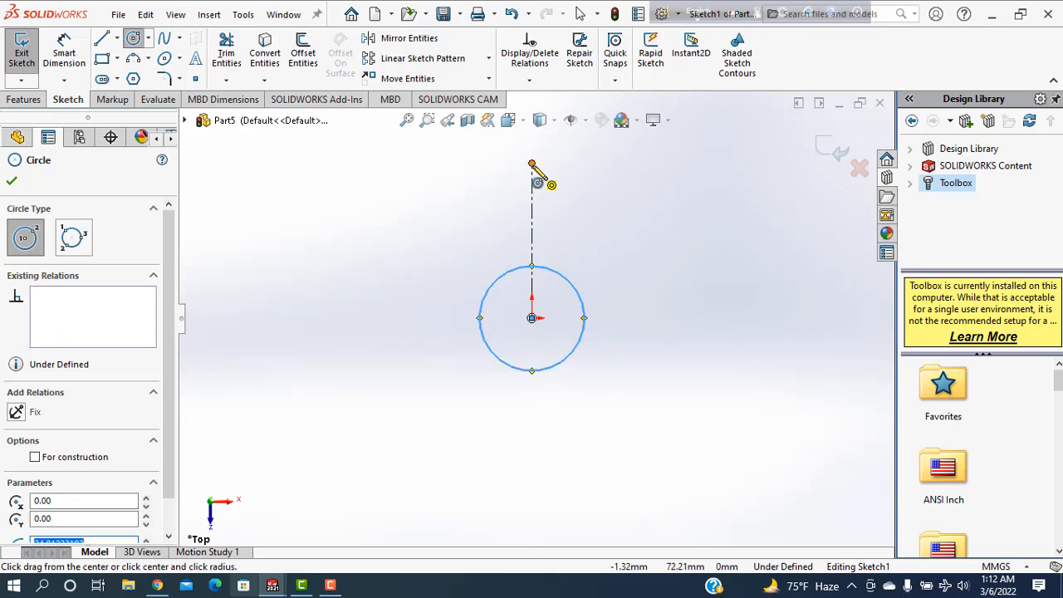
click(531, 164)
click(582, 192)
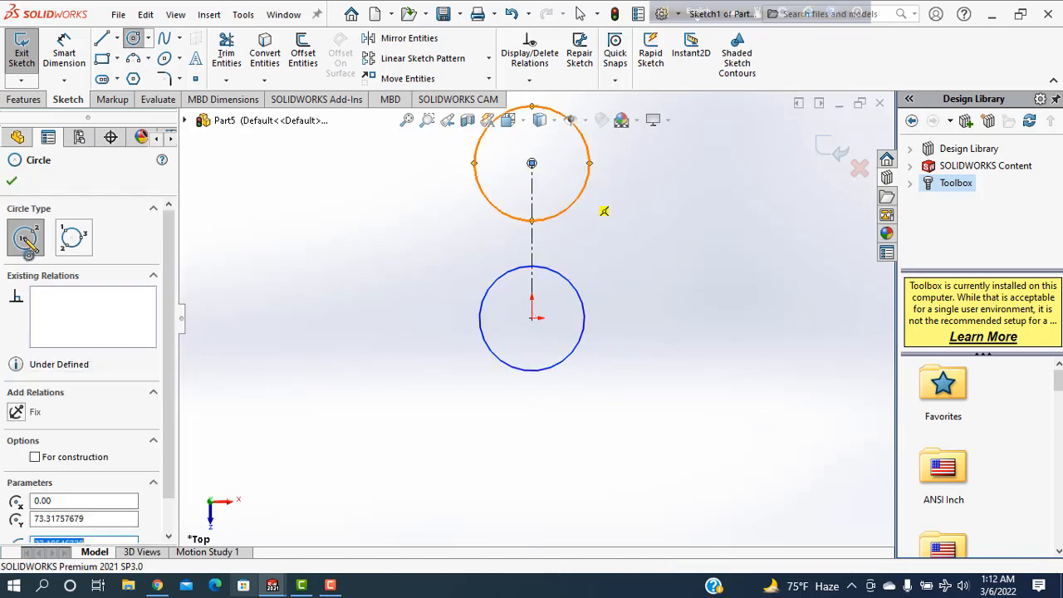
key(Escape)
key(Escape)
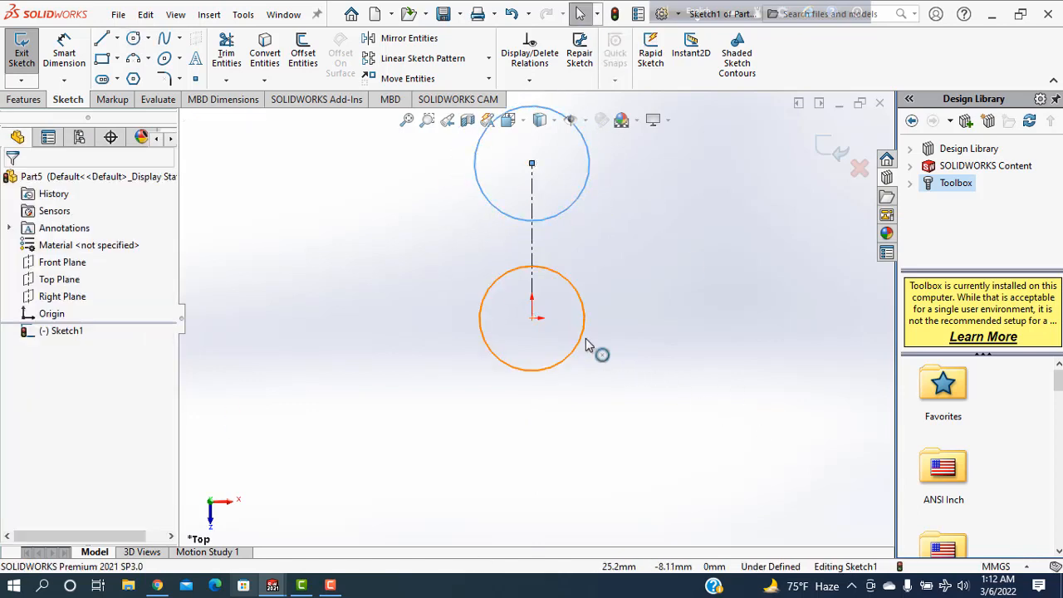
Add an Equal relation between the circle at the origin and the circle at the centerline's upper end
click(568, 214)
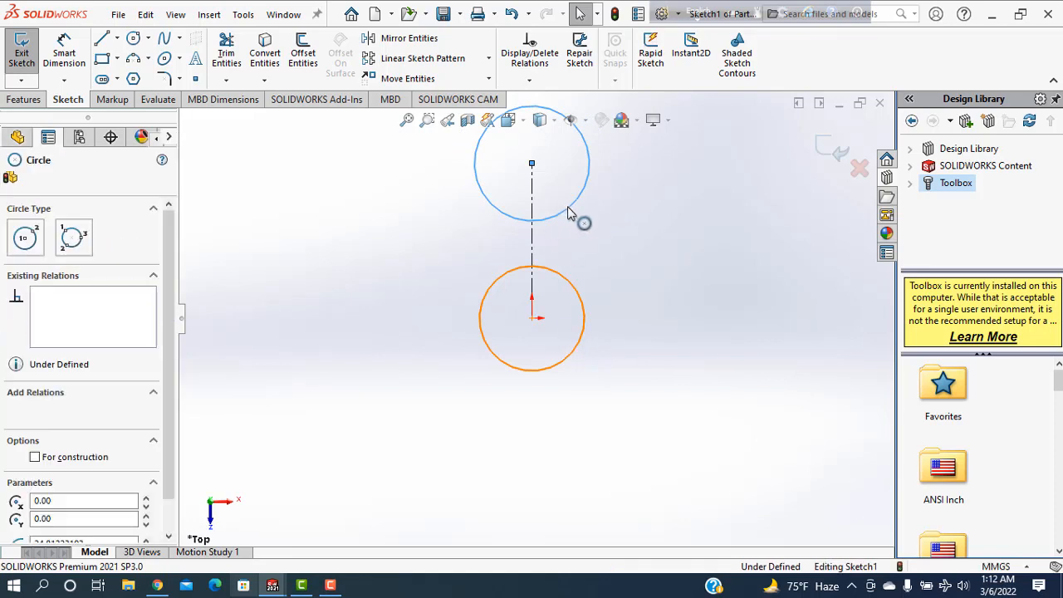
ctrl+click(570, 214)
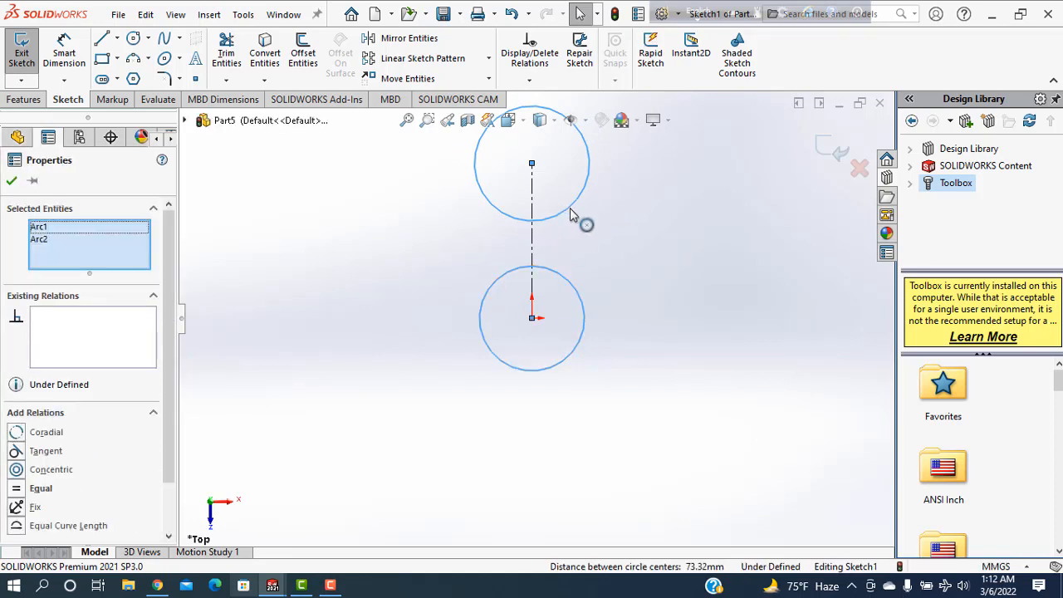
click(570, 214)
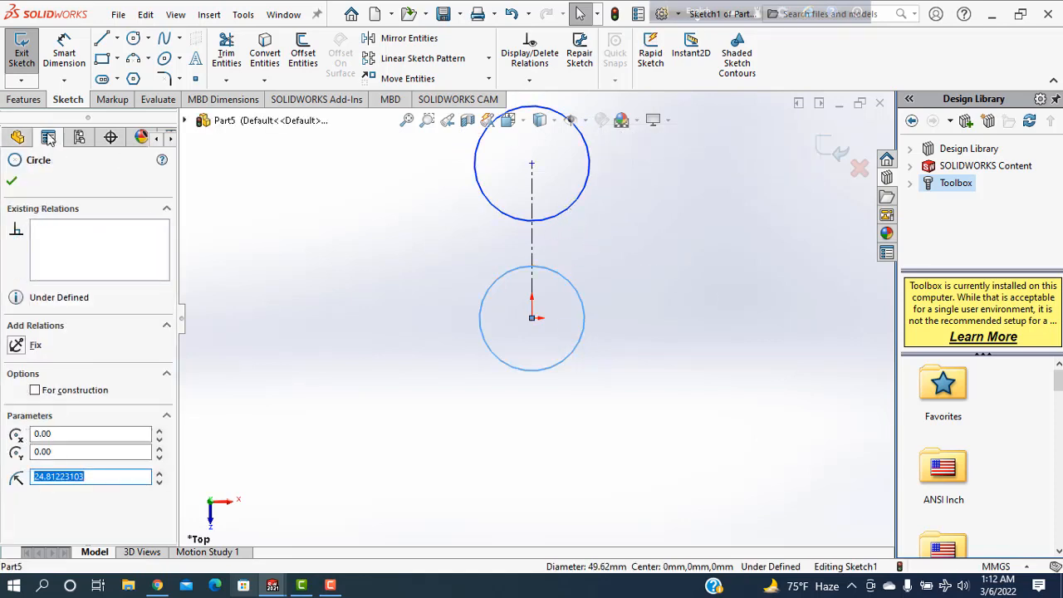
click(11, 181)
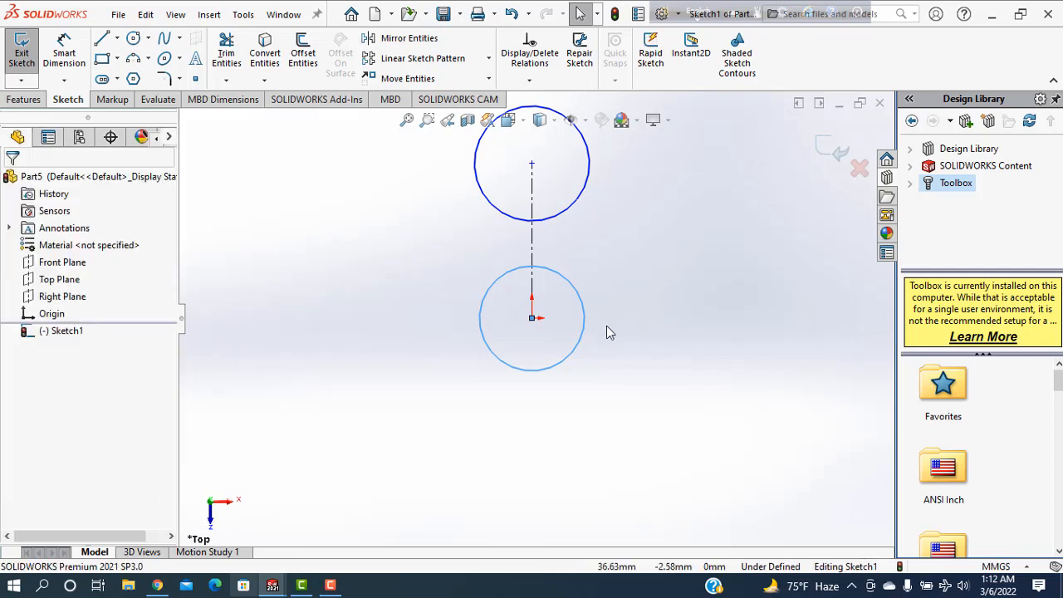
ctrl+click(574, 214)
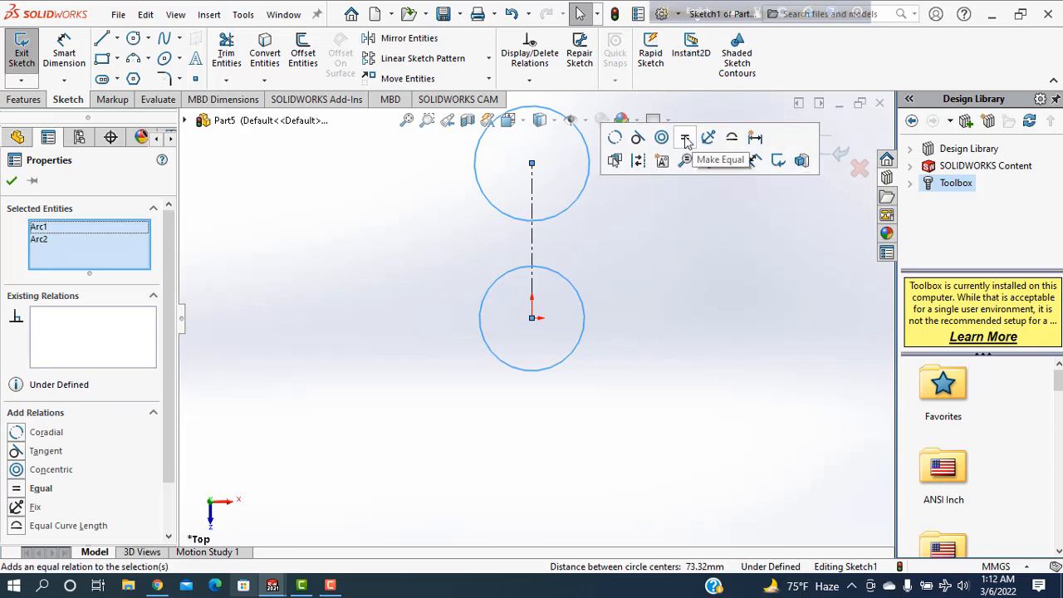
click(684, 137)
click(12, 181)
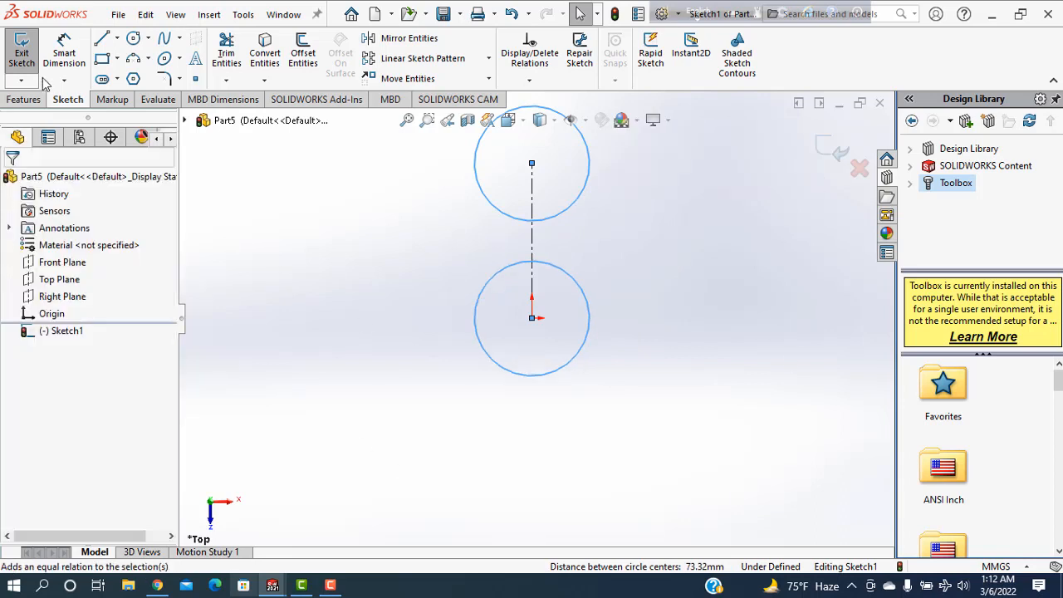
Dimension the diameter of the circle at the origin as 22 mm
click(64, 51)
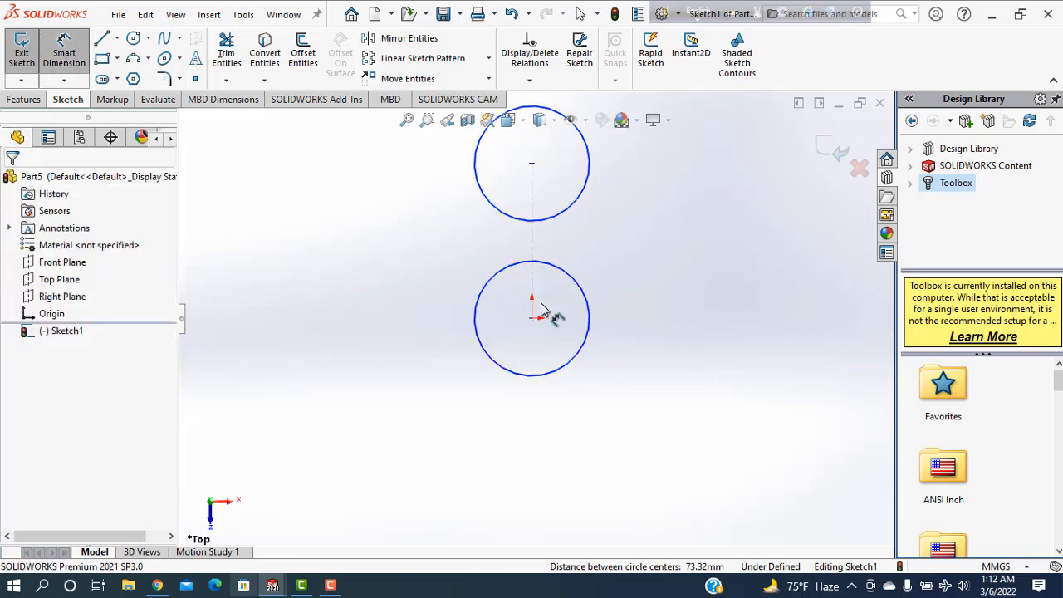
click(629, 324)
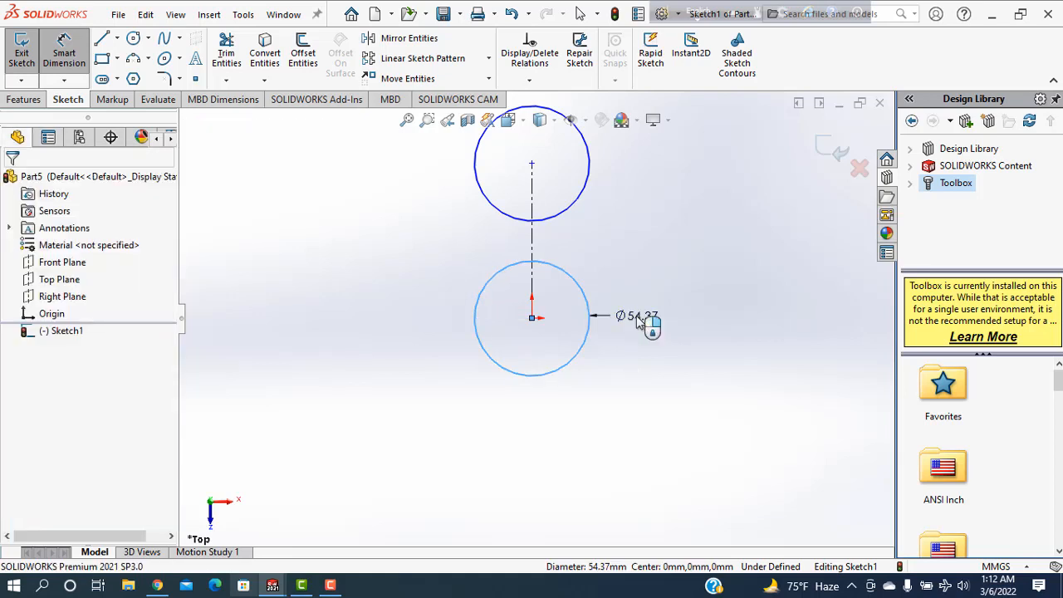
click(637, 322)
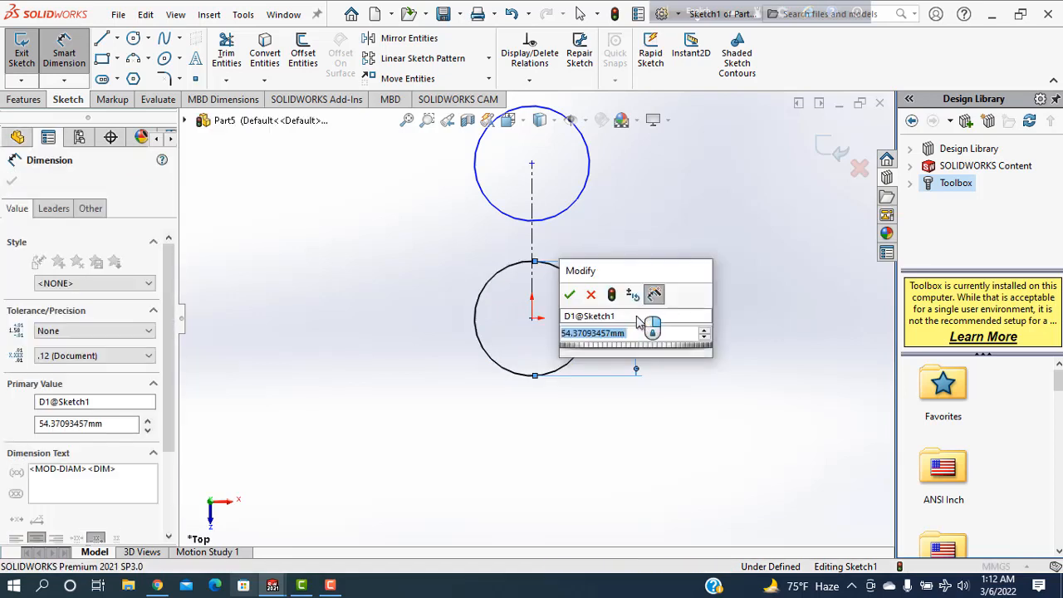
text(22)
key(Return)
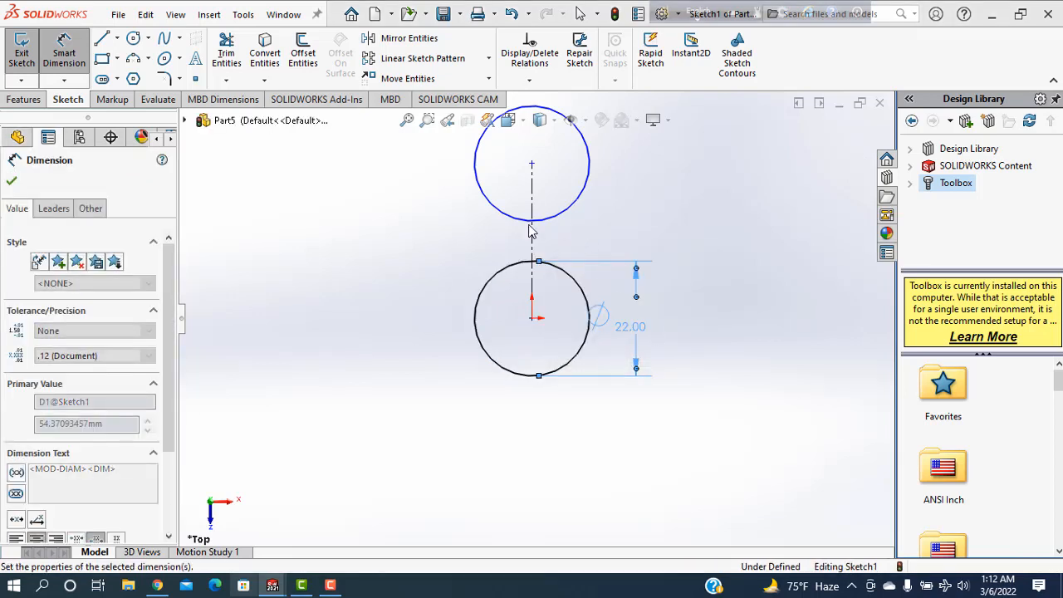
click(11, 182)
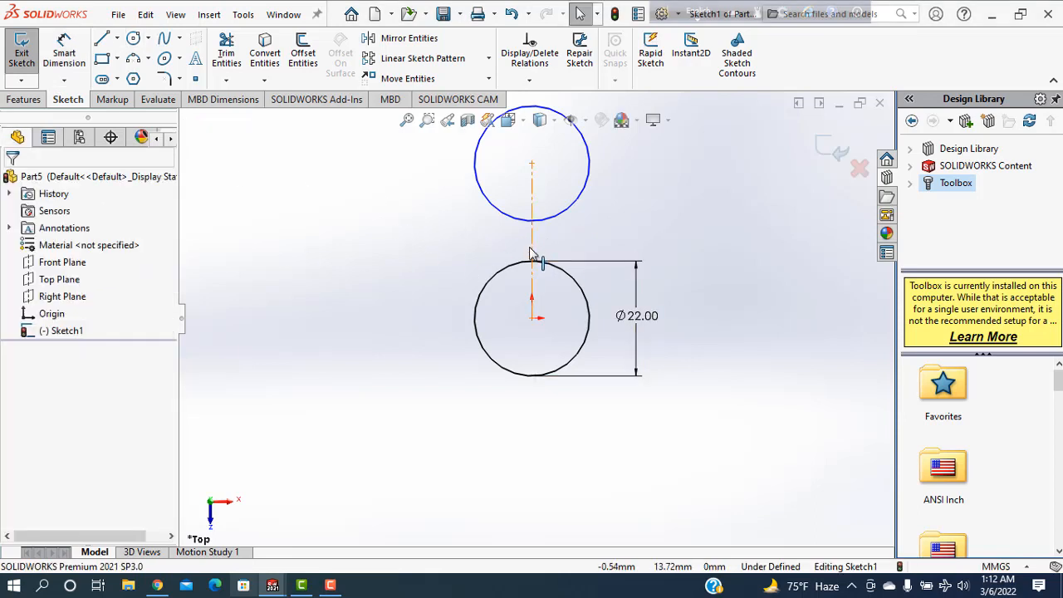
Dimension the vertical centerline between the two circle centers as 30 mm
click(68, 52)
click(534, 246)
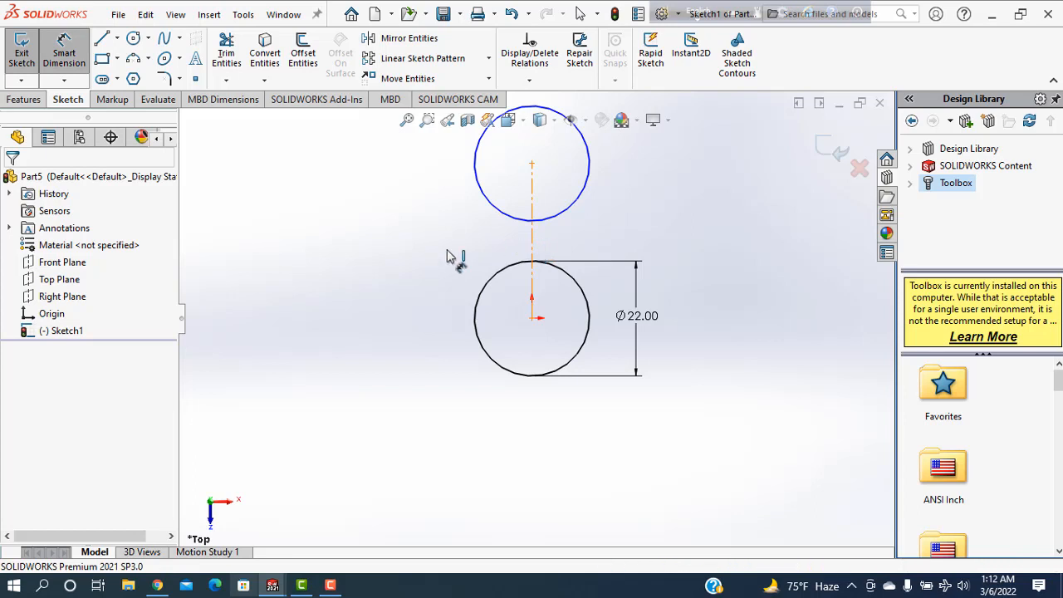
click(402, 259)
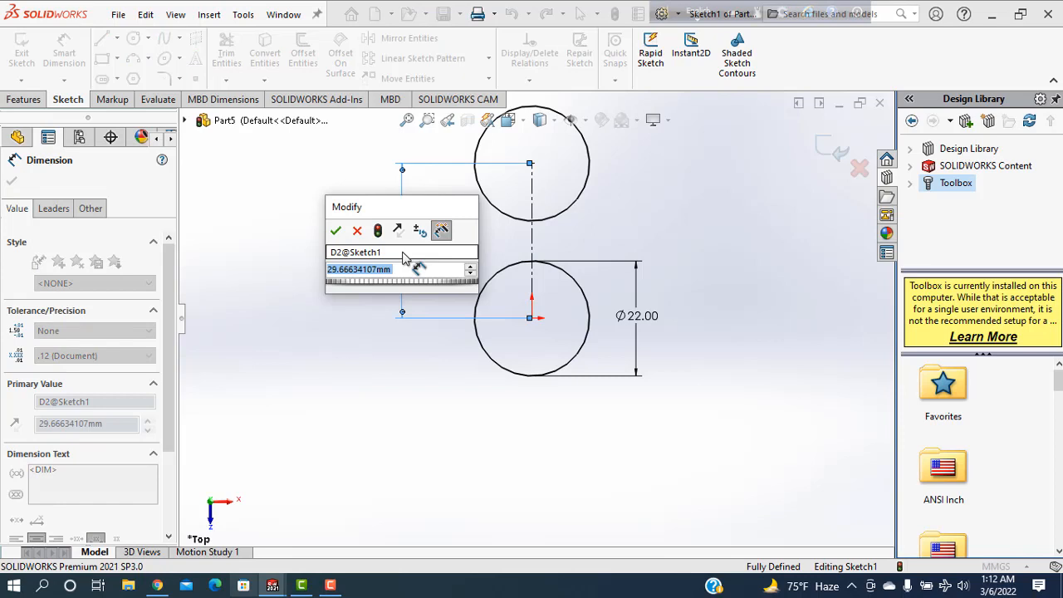
click(416, 269)
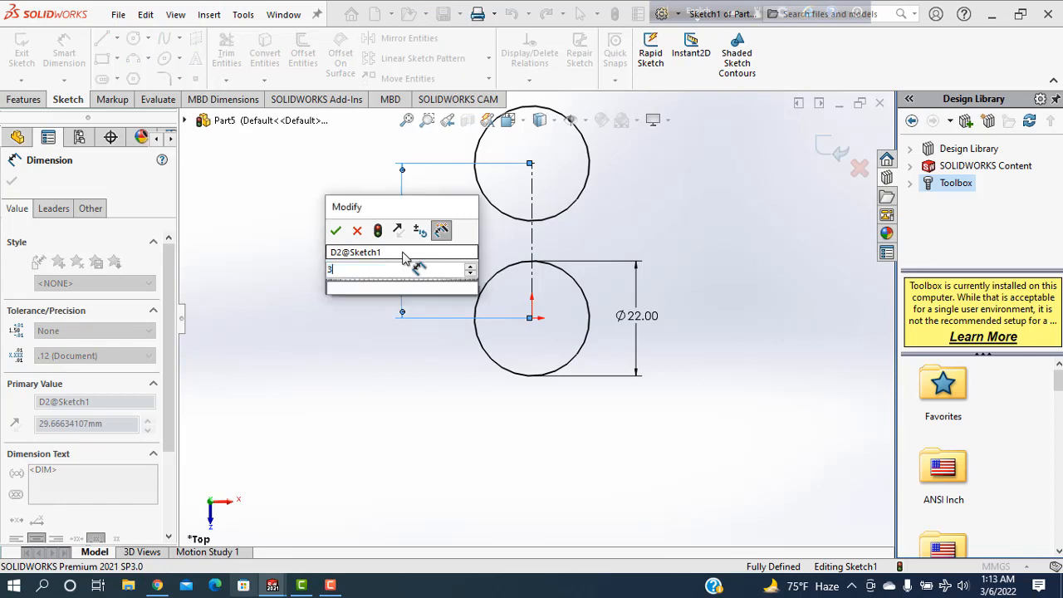
key(Return)
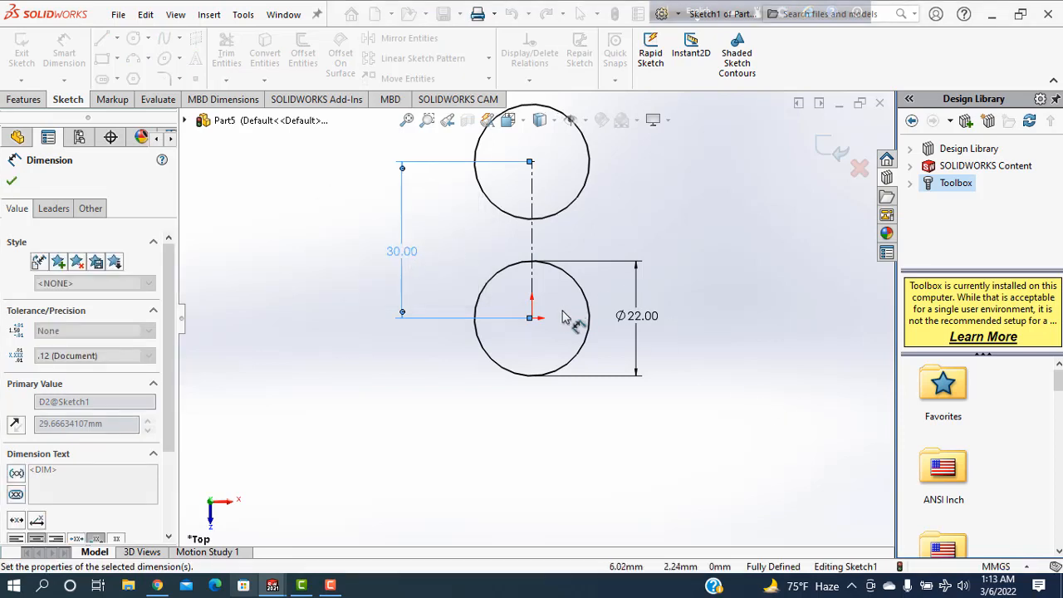
key(Escape)
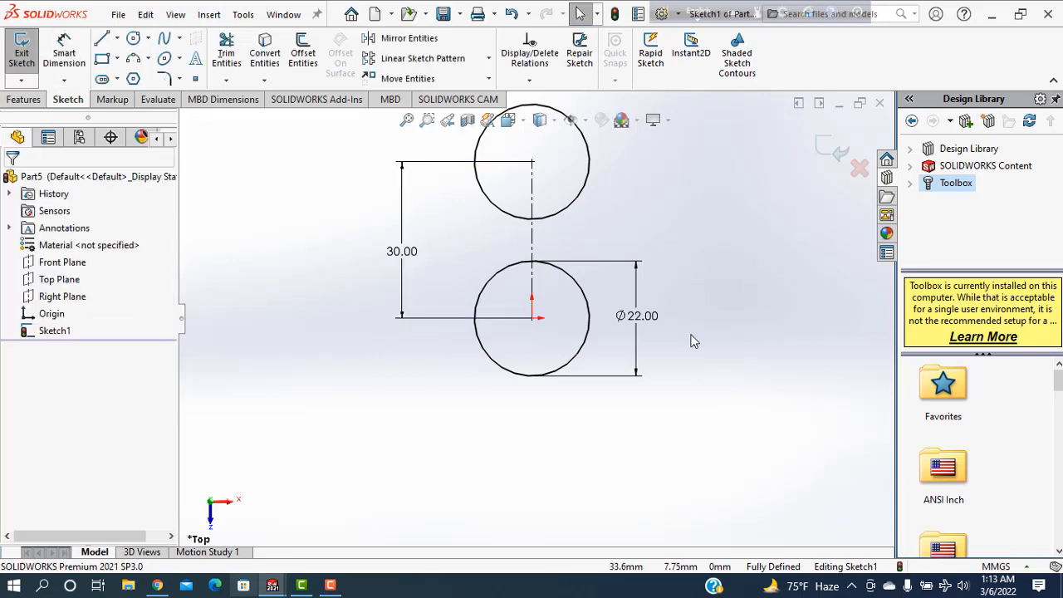
Circular-pattern the upper circle around the origin with 3 equally spaced instances over 360 degrees
click(489, 61)
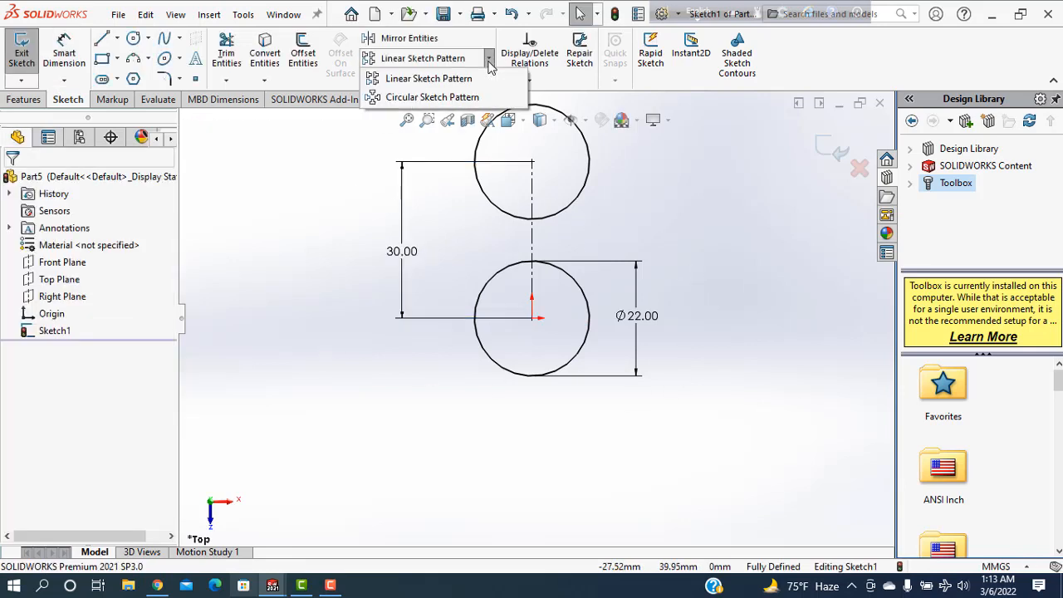
click(432, 97)
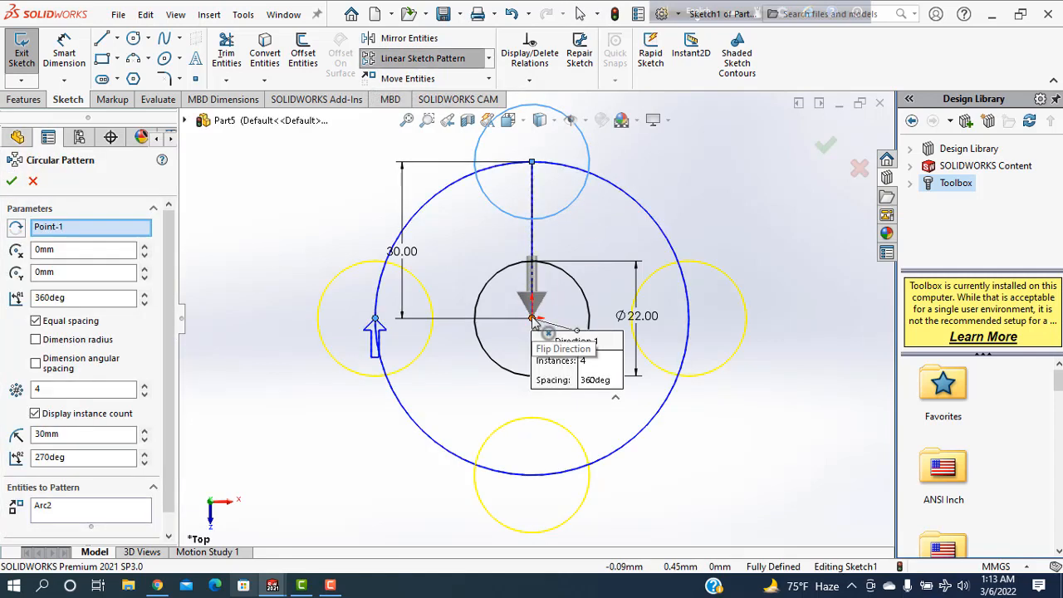
double_click(84, 391)
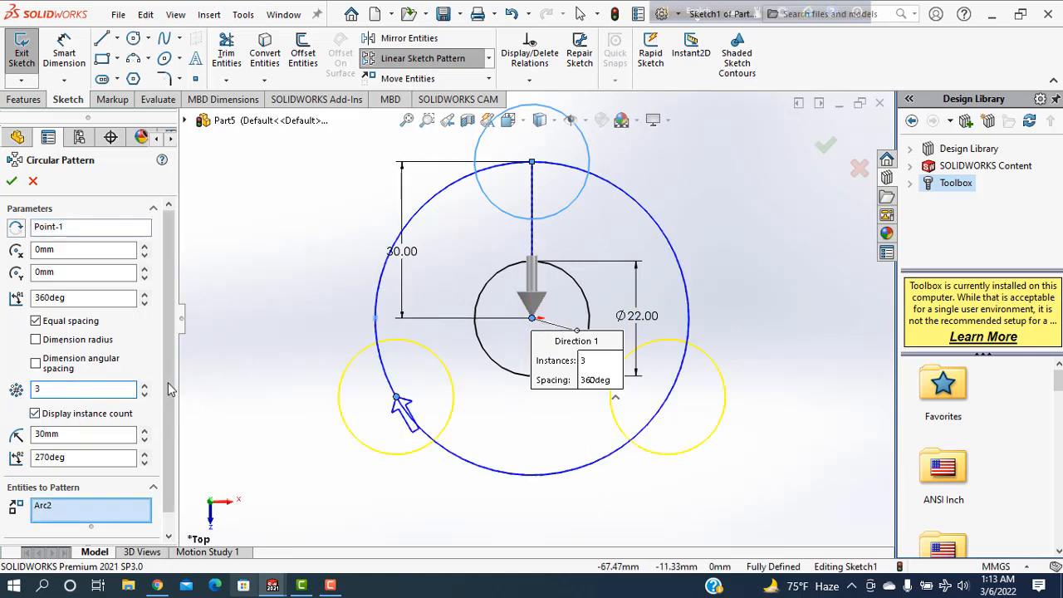
scroll(170, 428, down, 1)
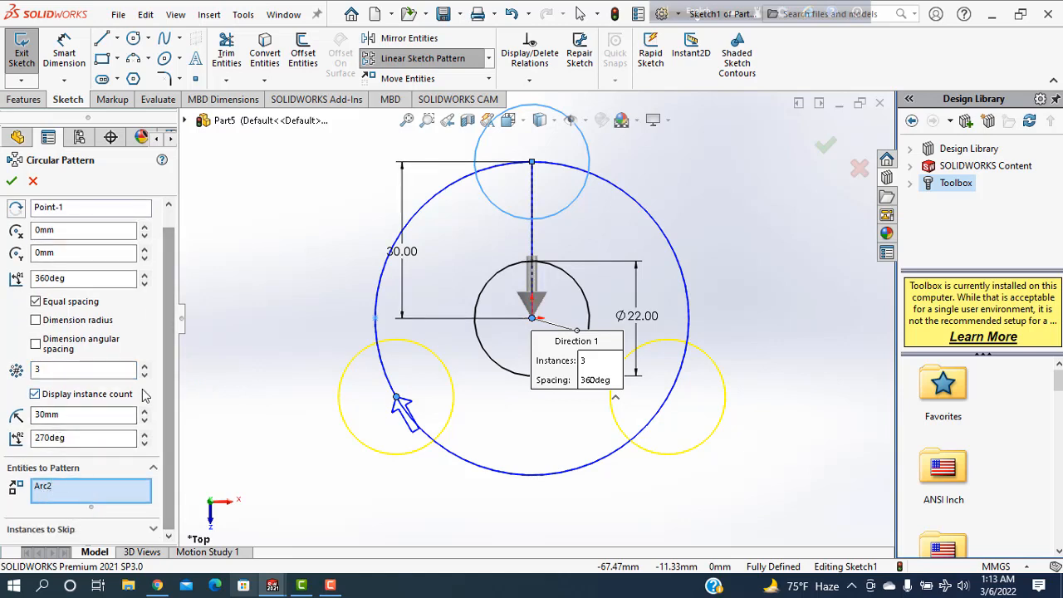
click(12, 182)
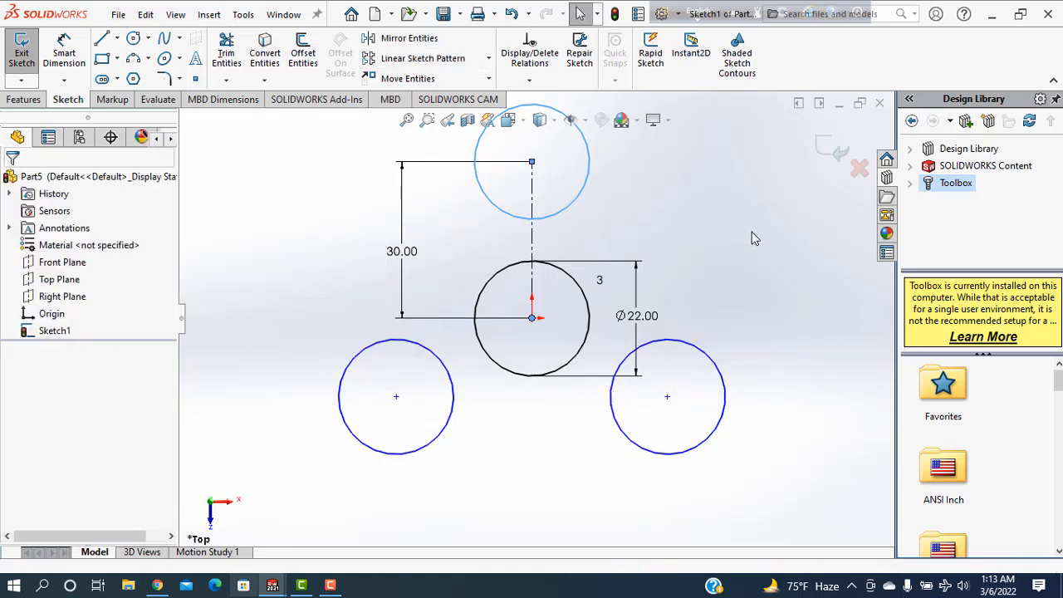
Offset the three outer bearing circles outward by 6 mm
click(302, 58)
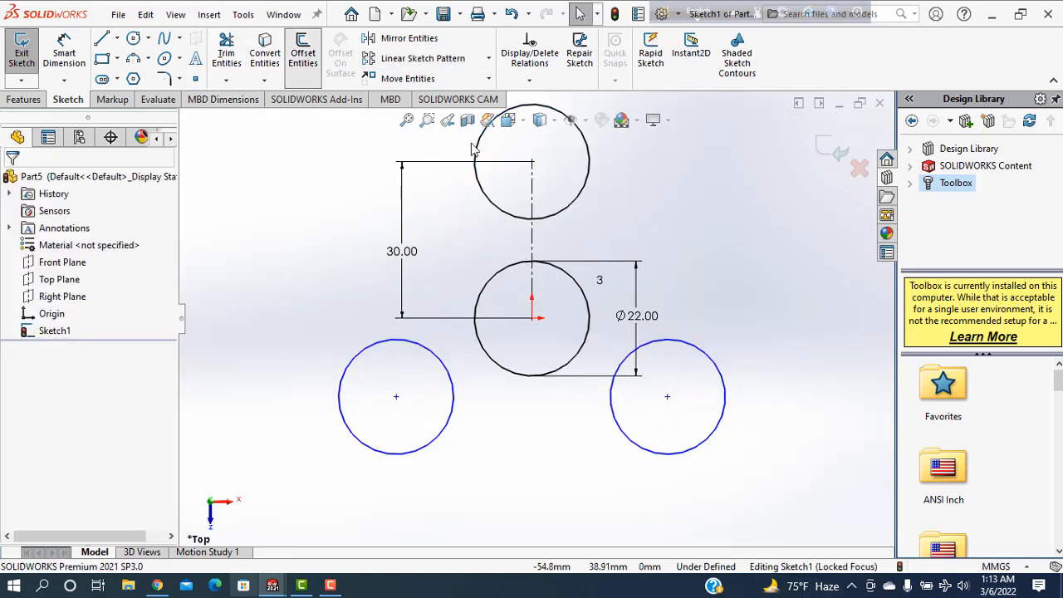
click(567, 221)
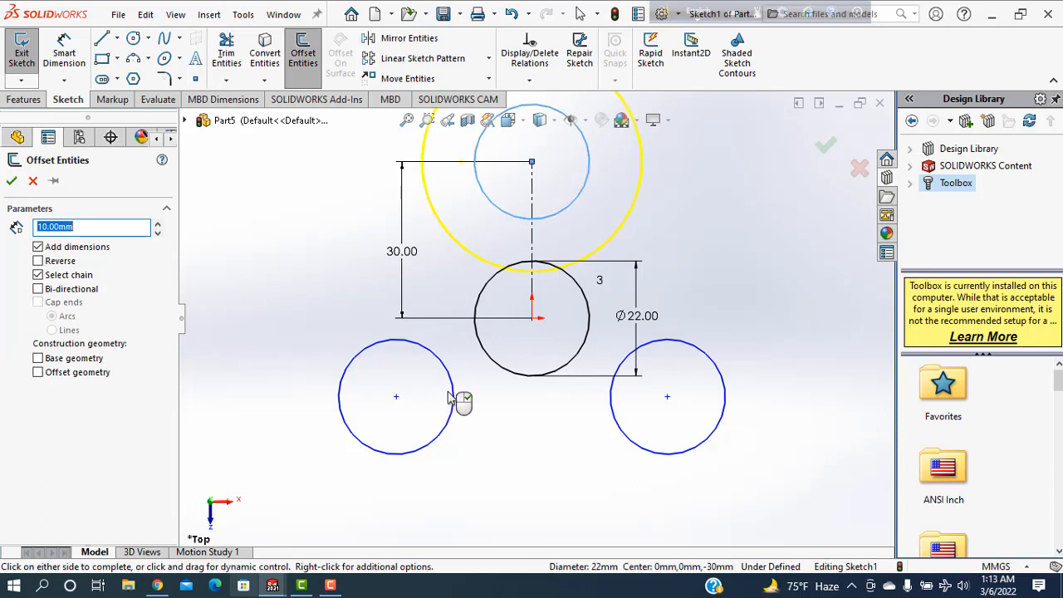
click(454, 404)
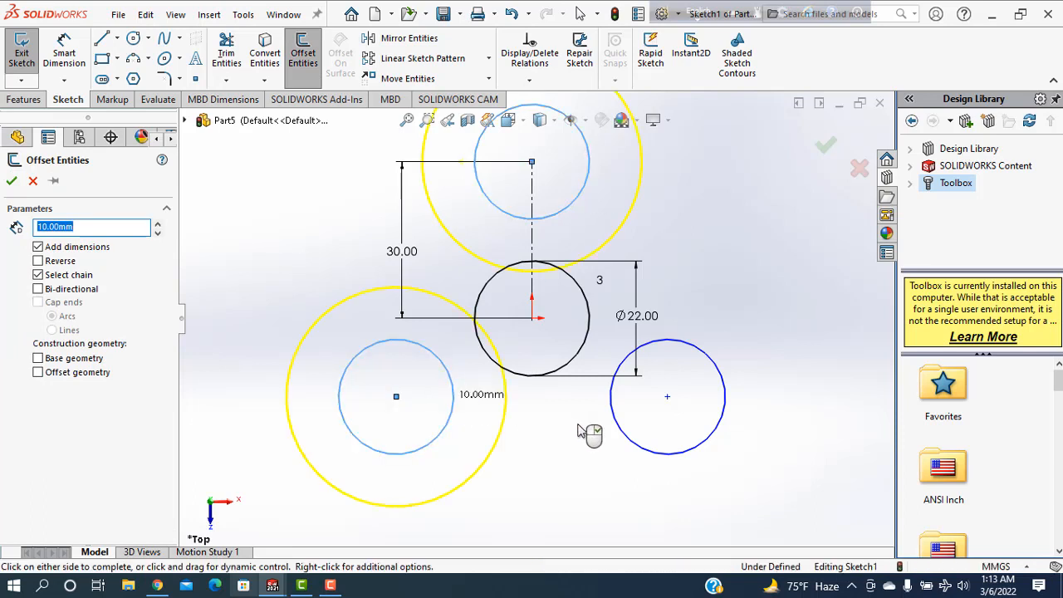
click(638, 449)
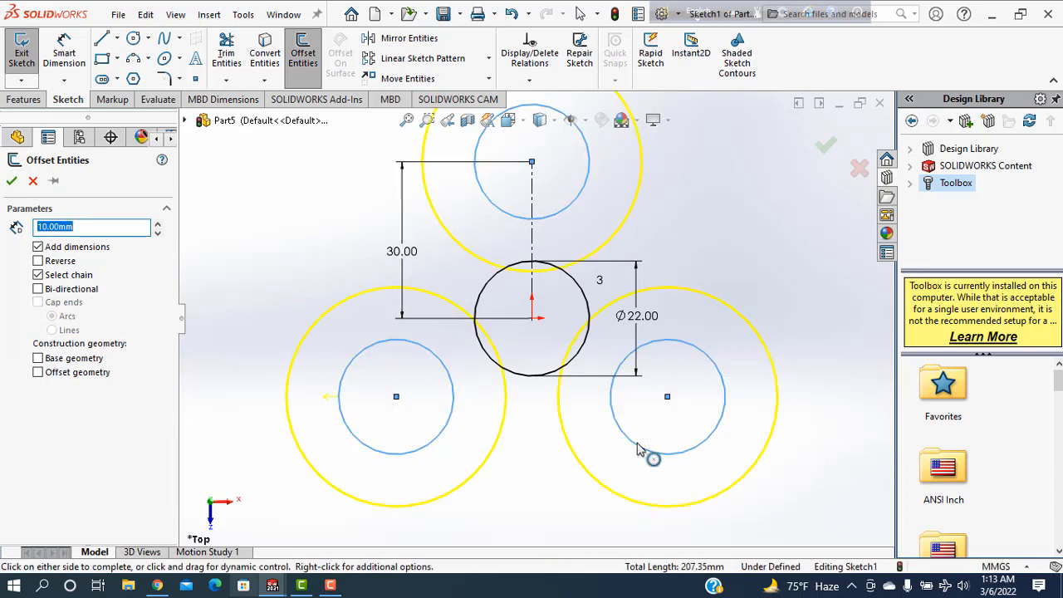
click(81, 229)
text(6)
key(Return)
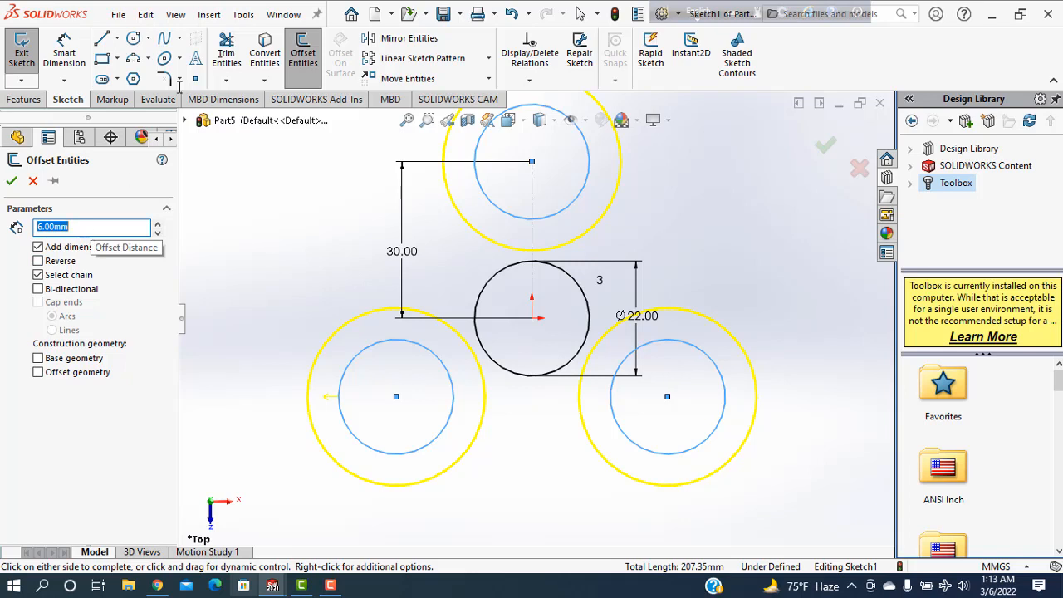
click(11, 183)
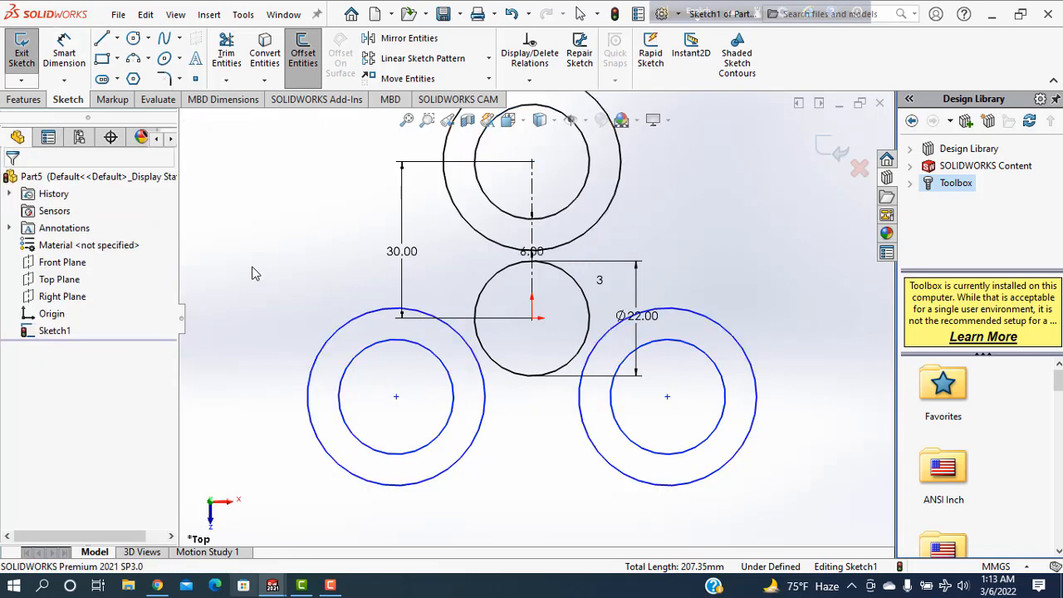
Sketch an inward-curving three-point arc of about 30 mm radius from the lower-left offset circle to the upper offset circle
click(148, 59)
click(166, 113)
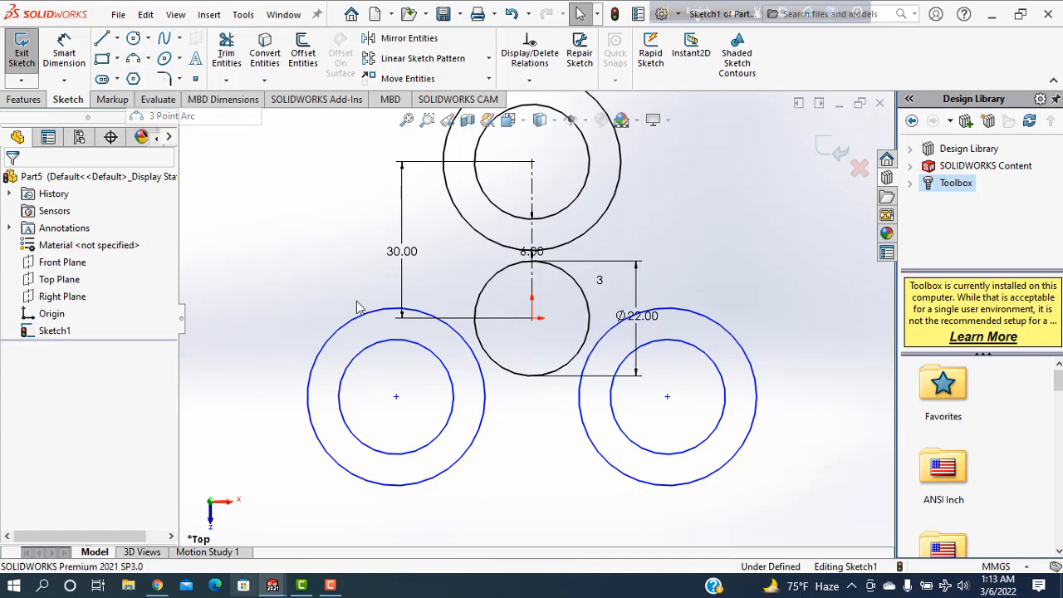
click(342, 326)
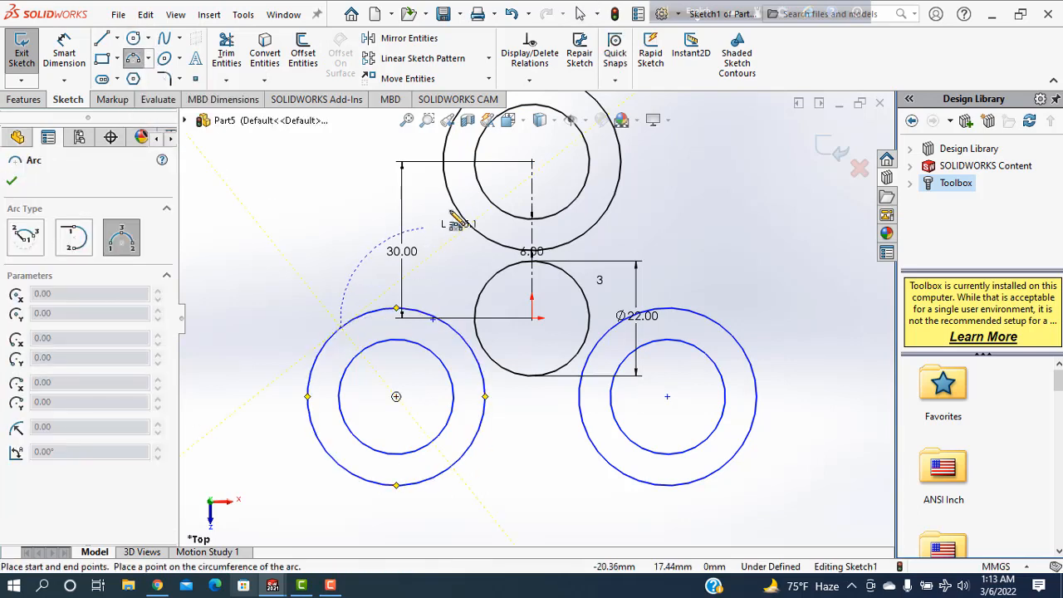
click(455, 207)
click(415, 283)
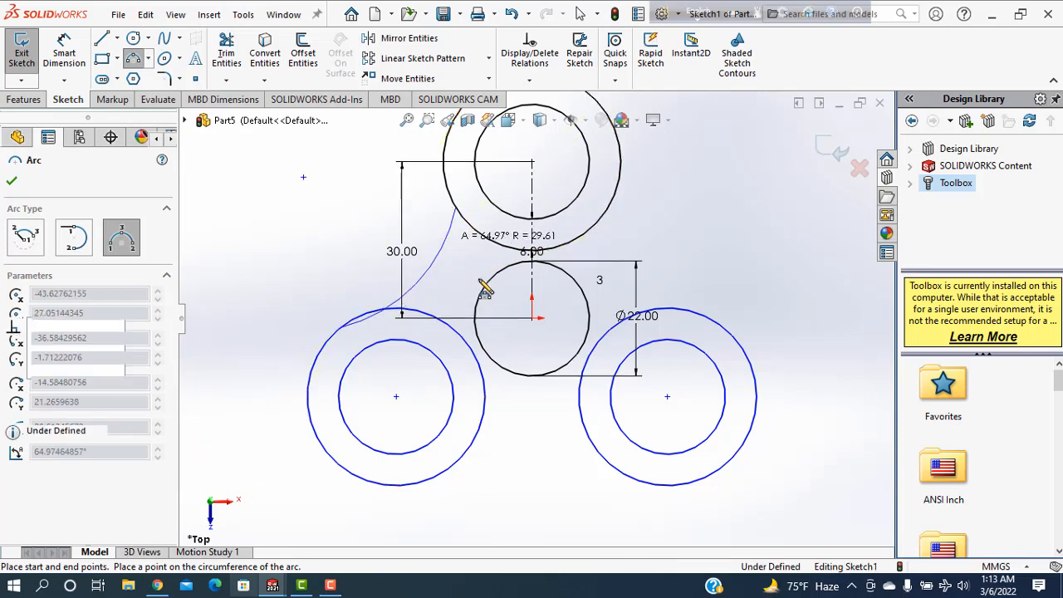
Sketch two more inward-curving three-point arcs, bridging the two lower offset circles and the upper and lower-right offset circles
click(480, 429)
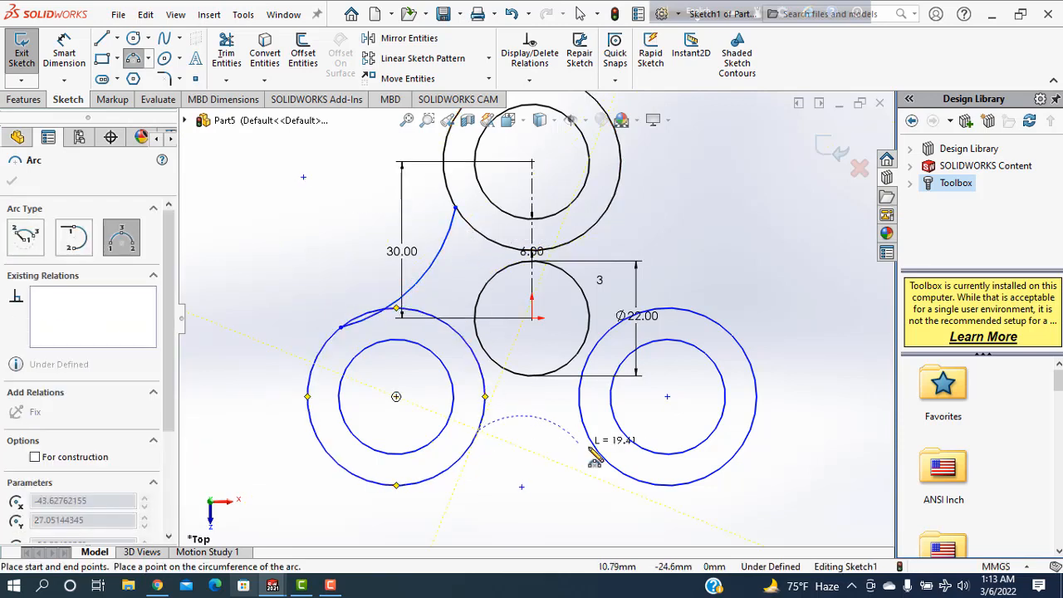
click(595, 448)
click(534, 406)
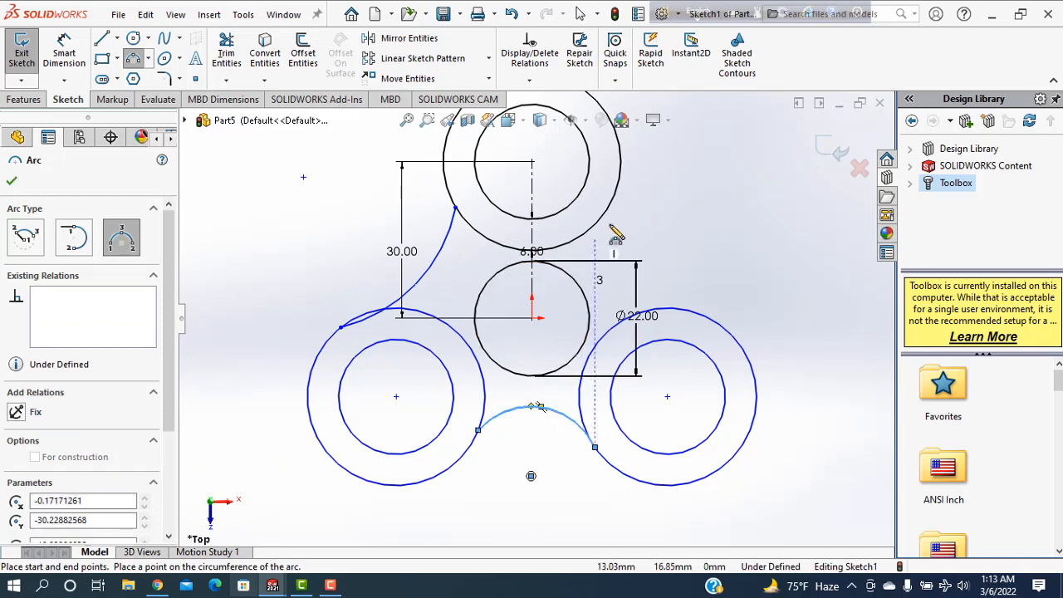
click(608, 211)
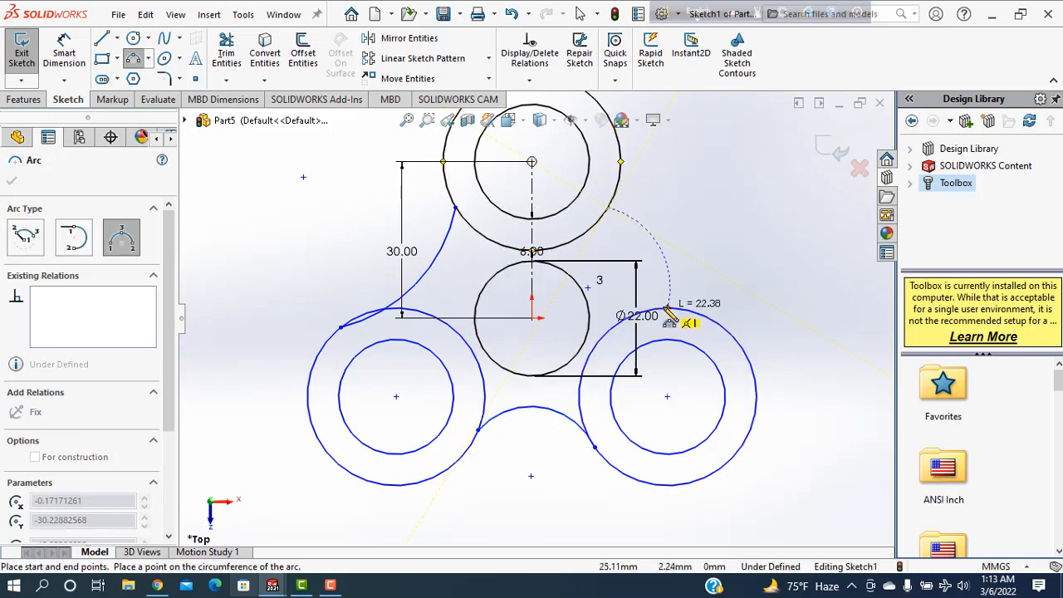
click(664, 308)
click(616, 269)
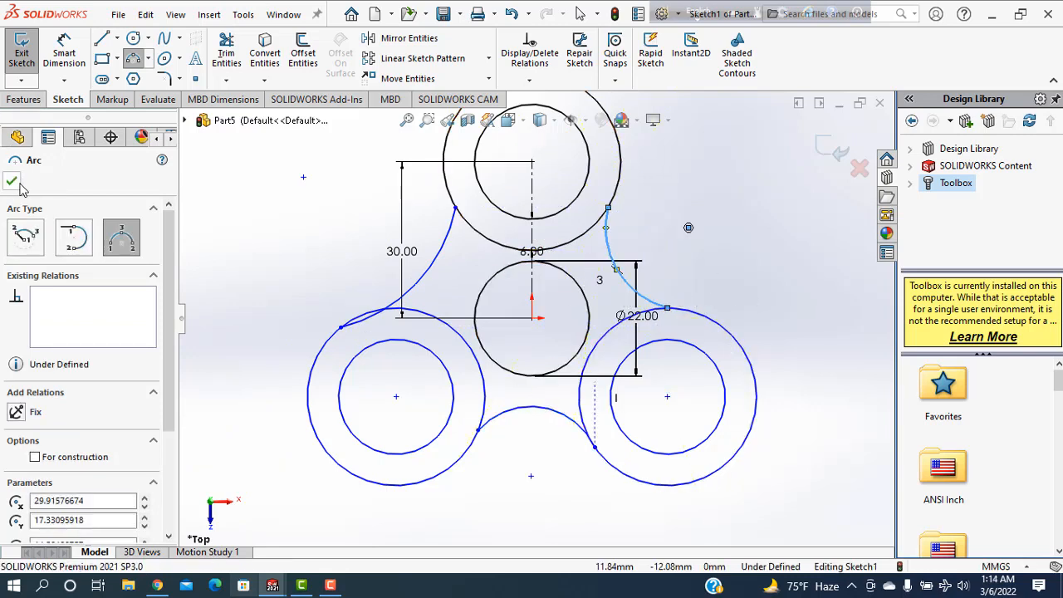
click(12, 182)
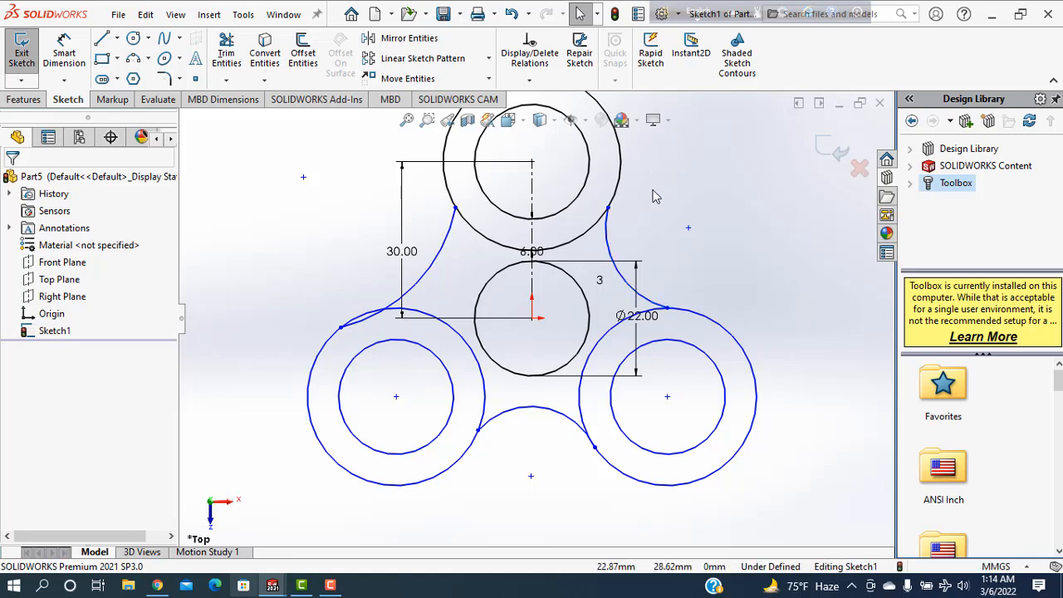
Make the right bridging arc tangent to the upper offset circle and to the lower-right offset circle
drag(637, 194, 596, 222)
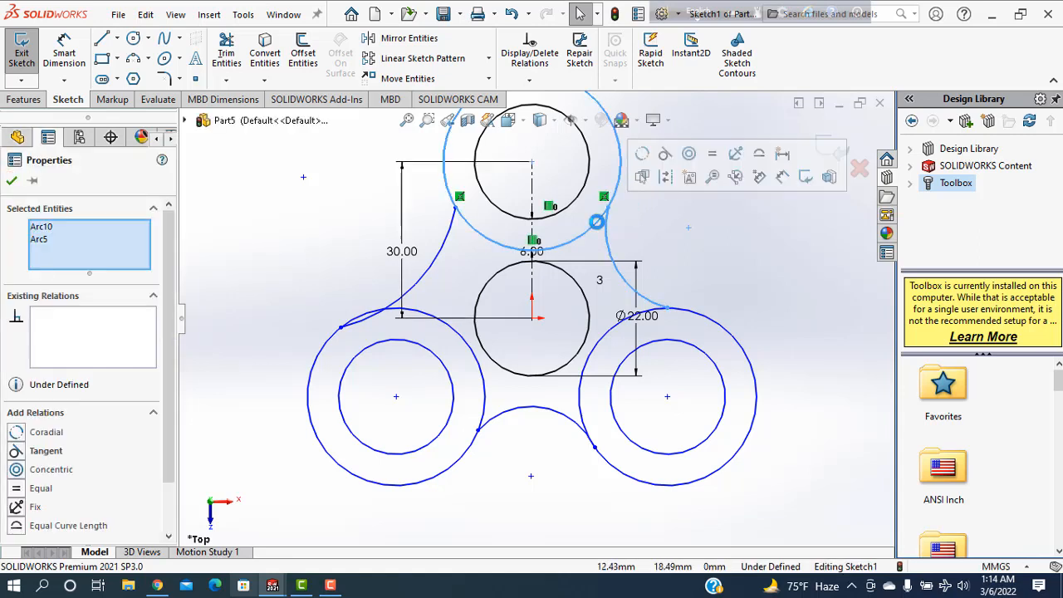
click(665, 155)
click(12, 181)
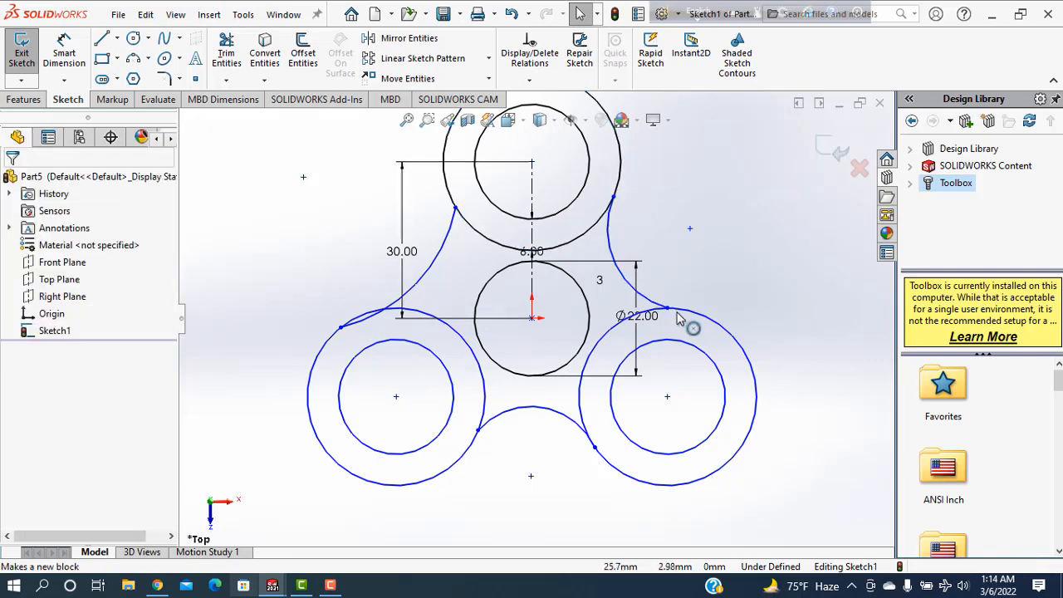
scroll(691, 319, down, 5)
drag(659, 264, 605, 308)
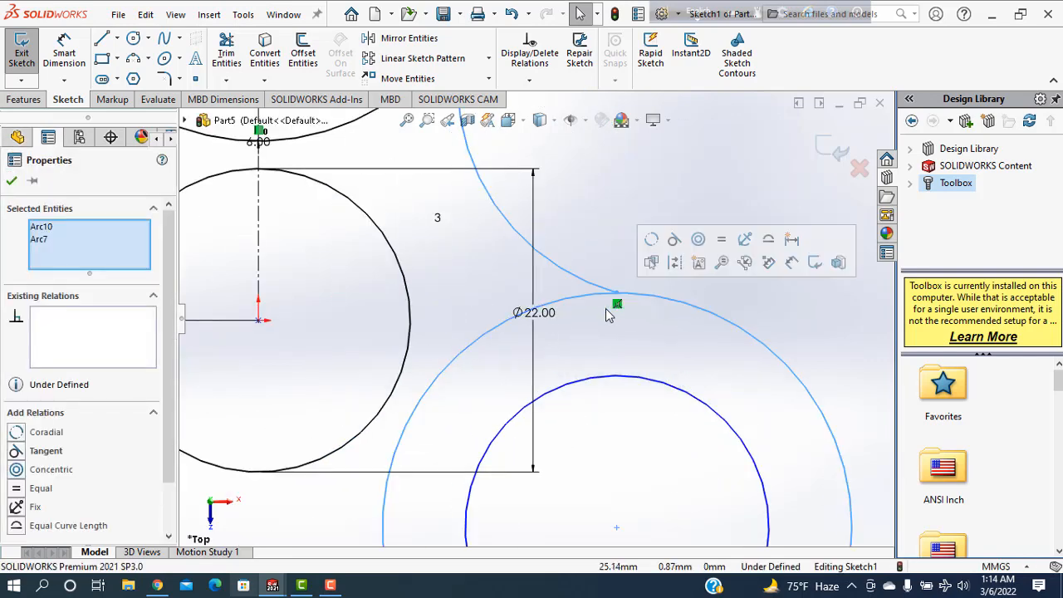
click(675, 248)
click(11, 183)
Make the bottom bridging arc tangent to the lower-right and lower-left offset circles
scroll(510, 347, up, 4)
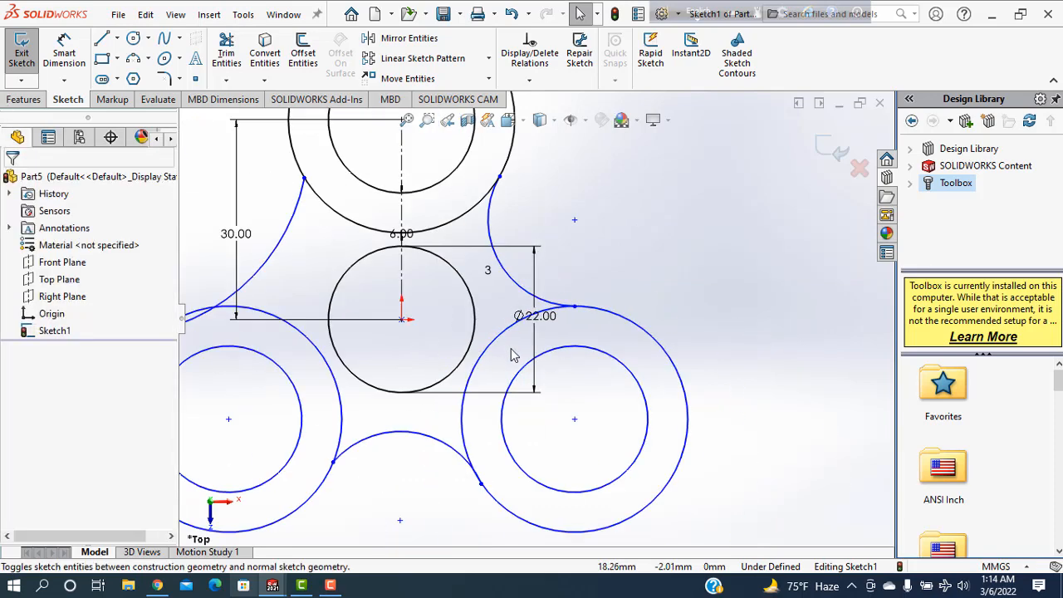
drag(503, 475, 467, 499)
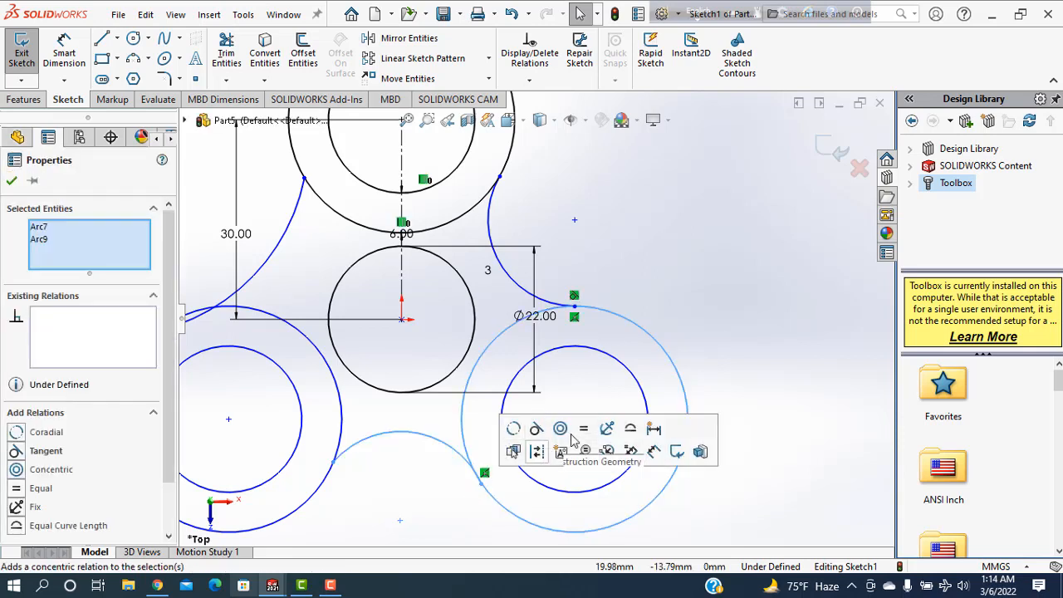
click(536, 428)
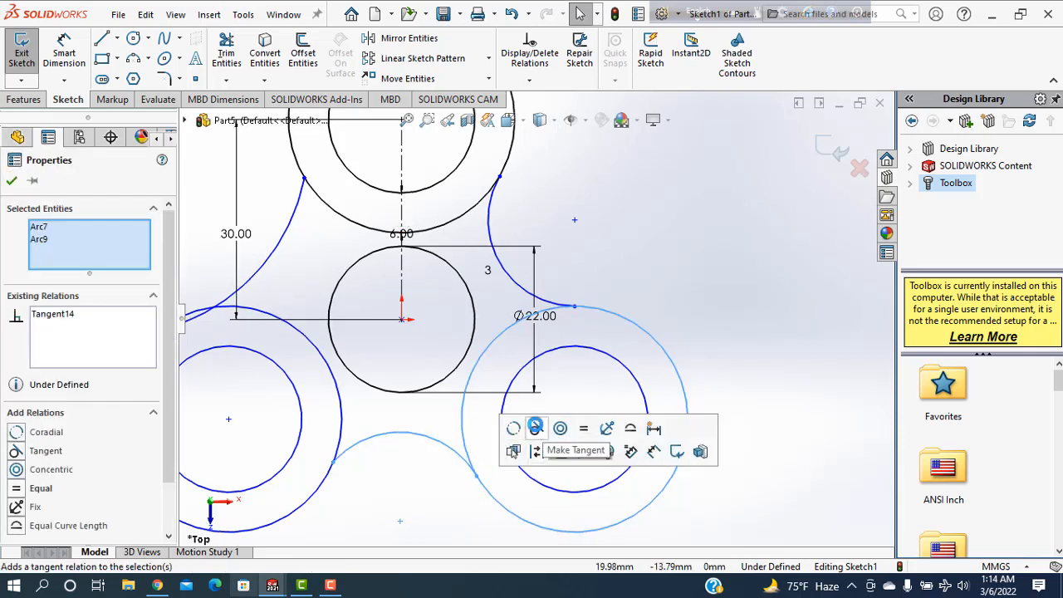
click(13, 182)
drag(362, 457, 325, 471)
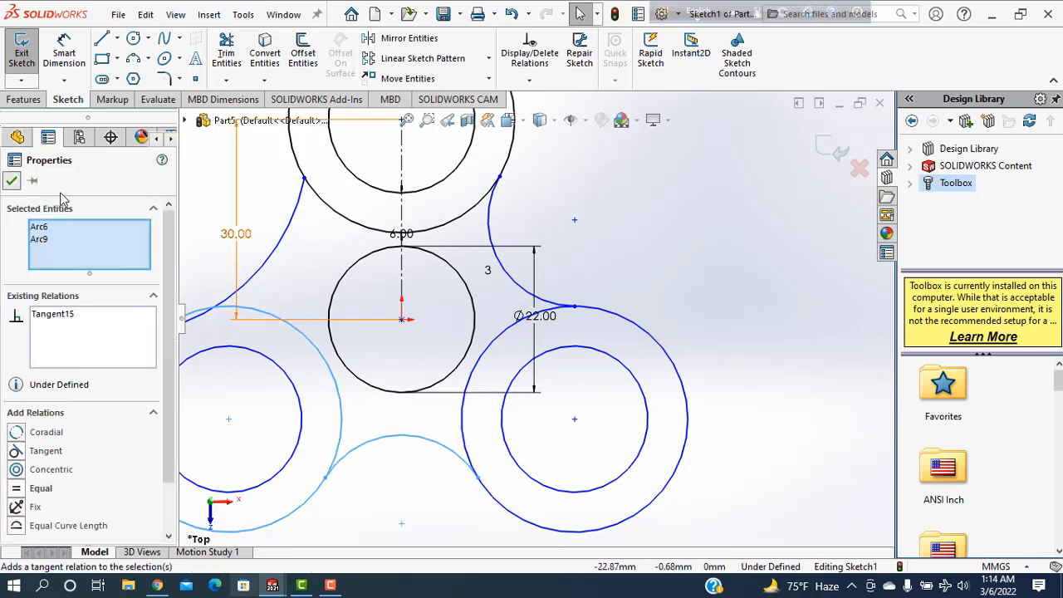
key(Escape)
Make the left bridging arc tangent to the lower-left offset circle and to the upper offset circle
scroll(294, 380, up, 3)
scroll(376, 290, down, 2)
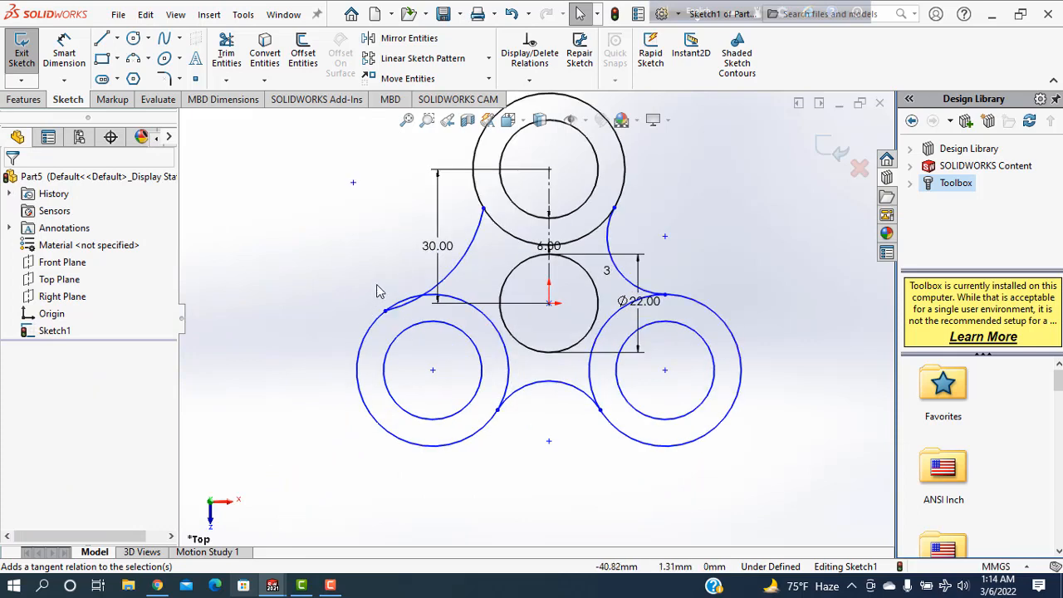
drag(395, 284, 377, 324)
click(445, 256)
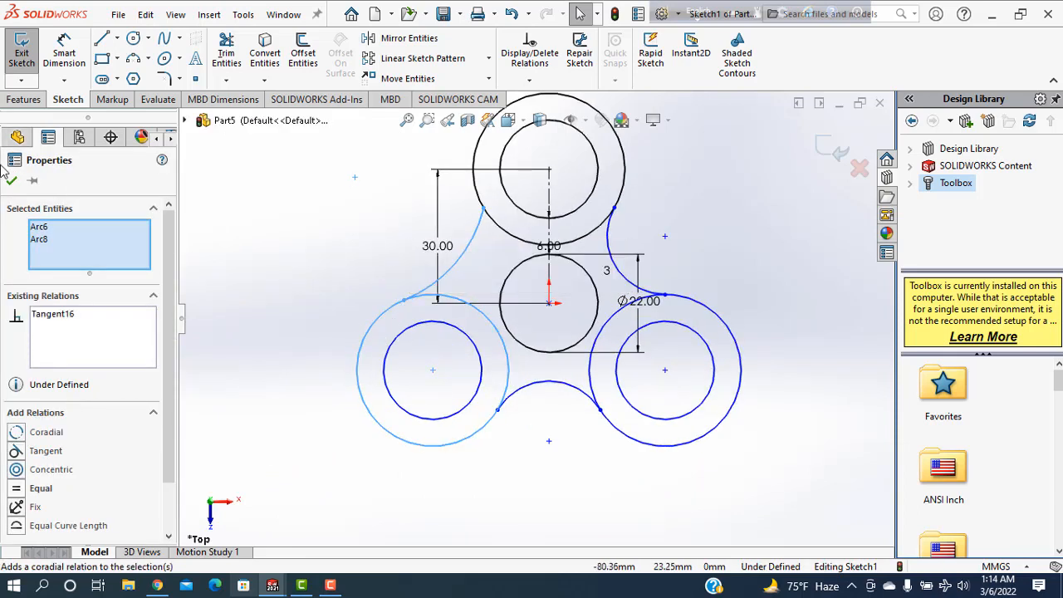
click(10, 183)
drag(496, 194, 495, 224)
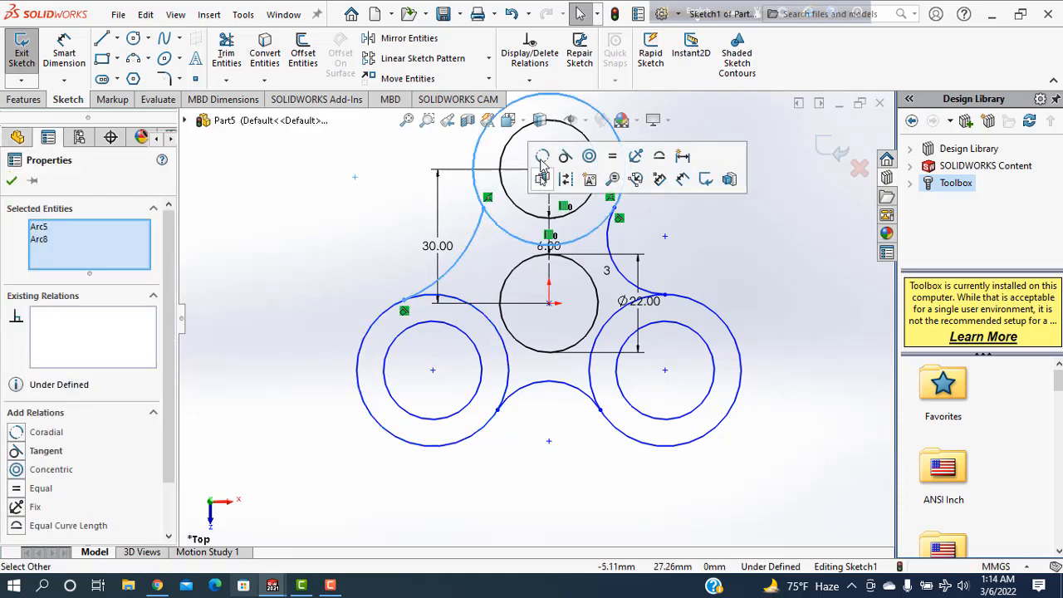
click(565, 156)
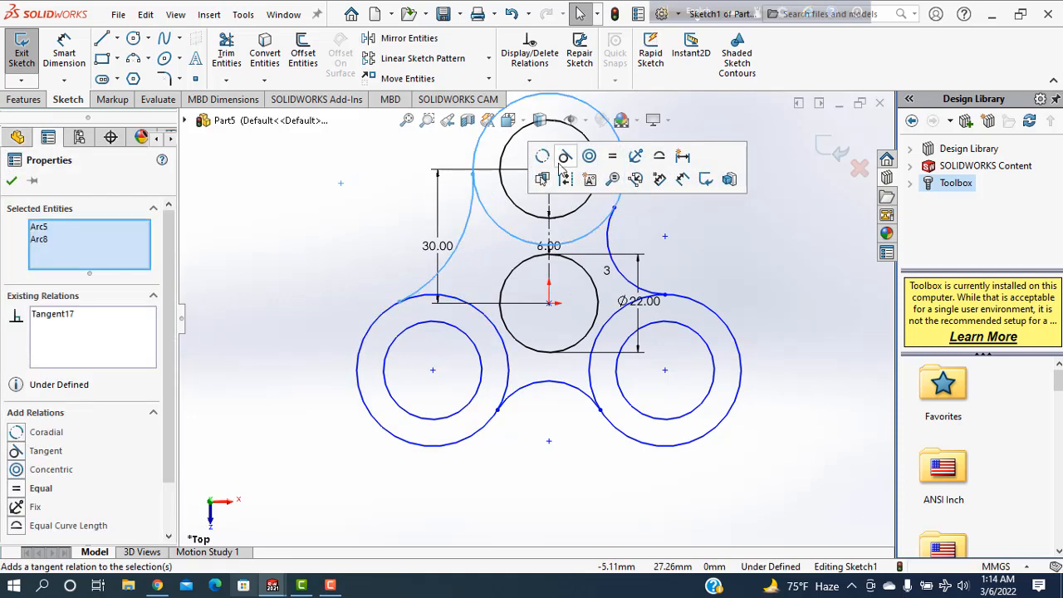
click(12, 182)
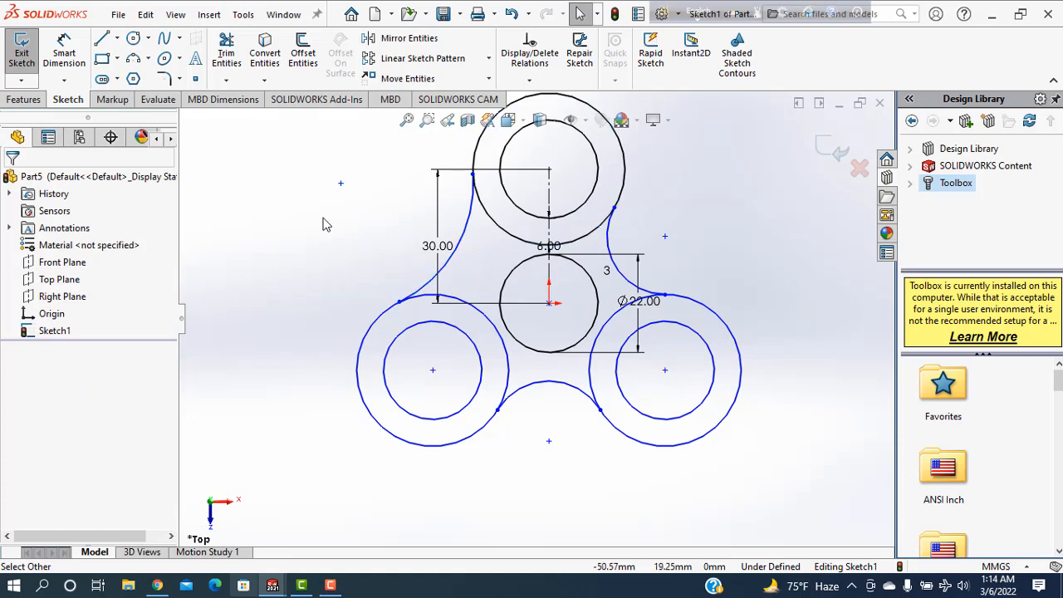
Dimension the bottom bridging arc with a radius of 30 mm
click(64, 58)
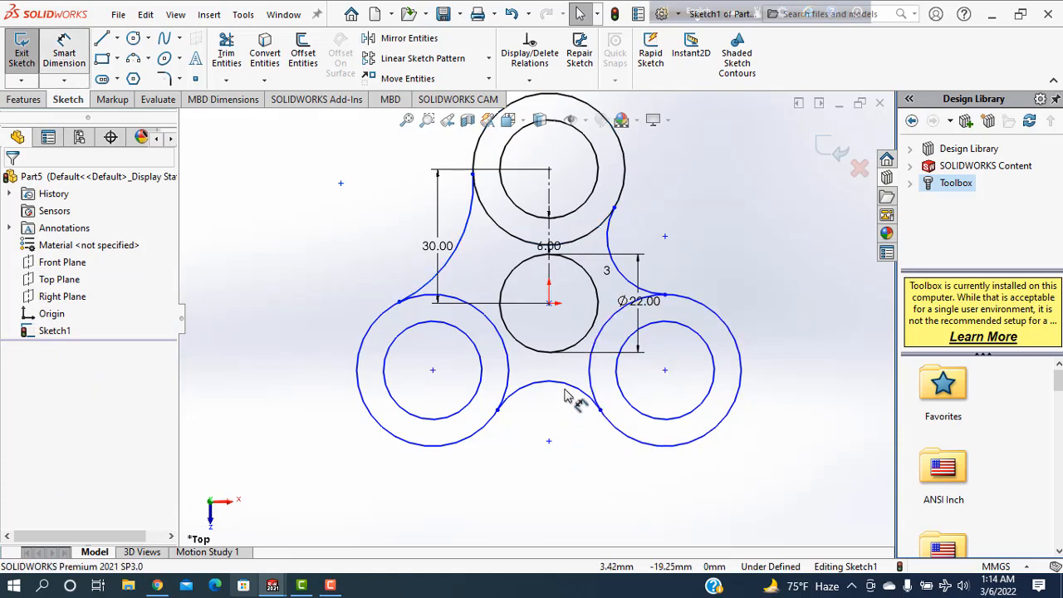
click(556, 440)
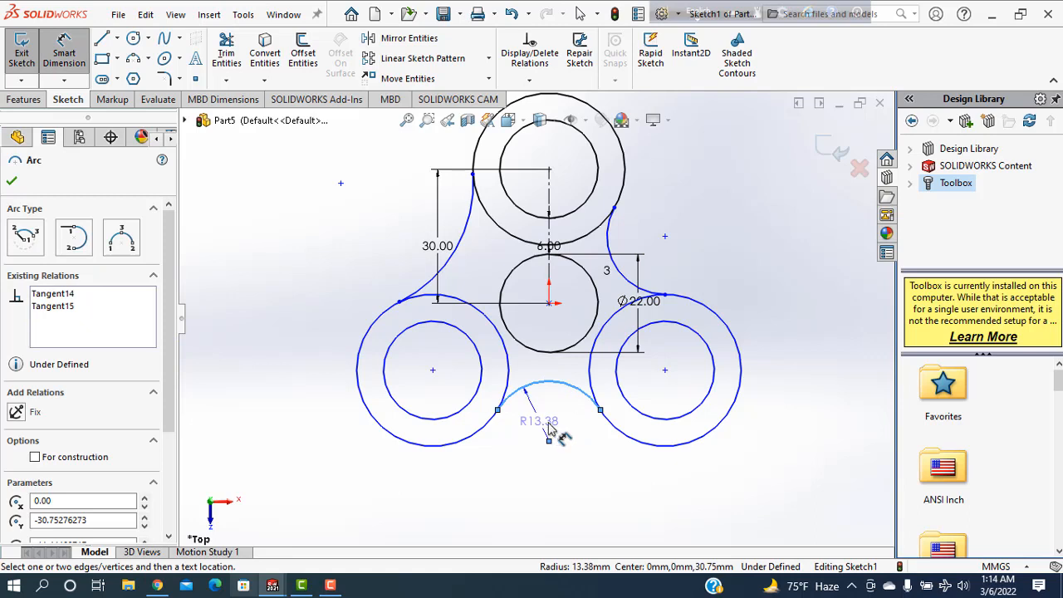
click(549, 424)
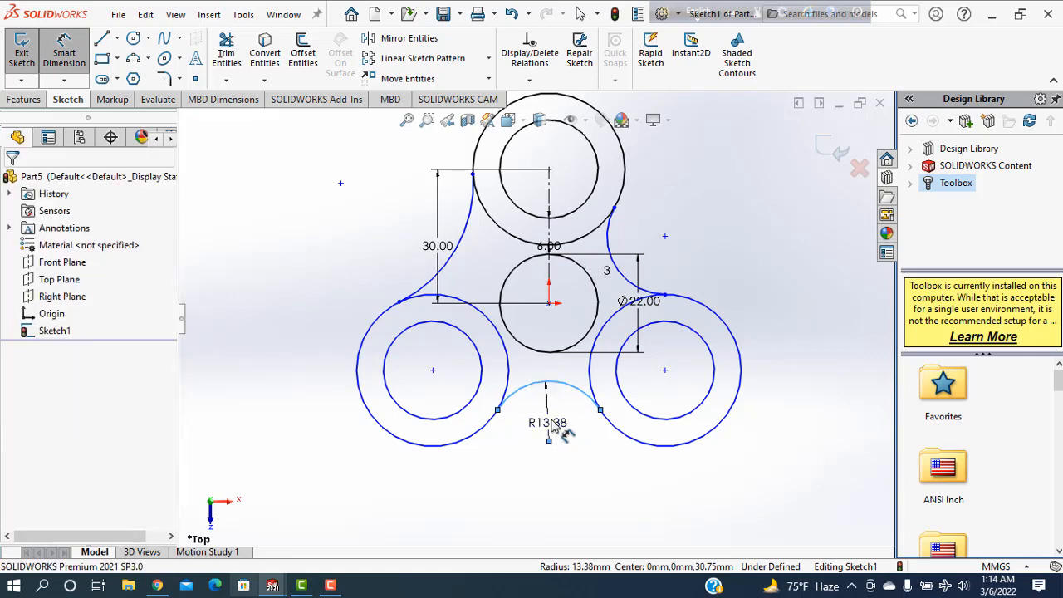
text(3)
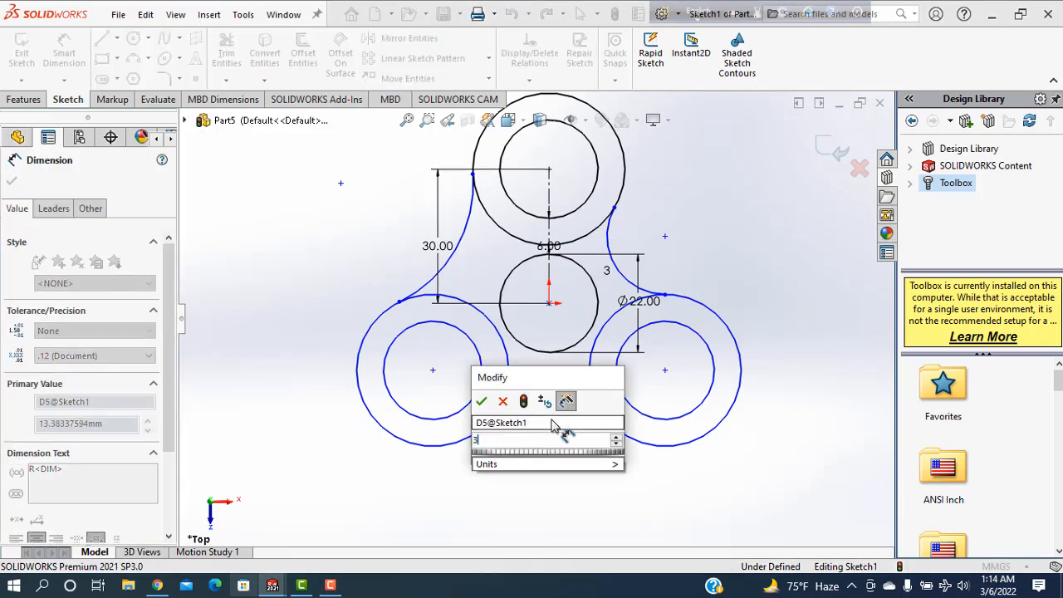
text(0)
key(Return)
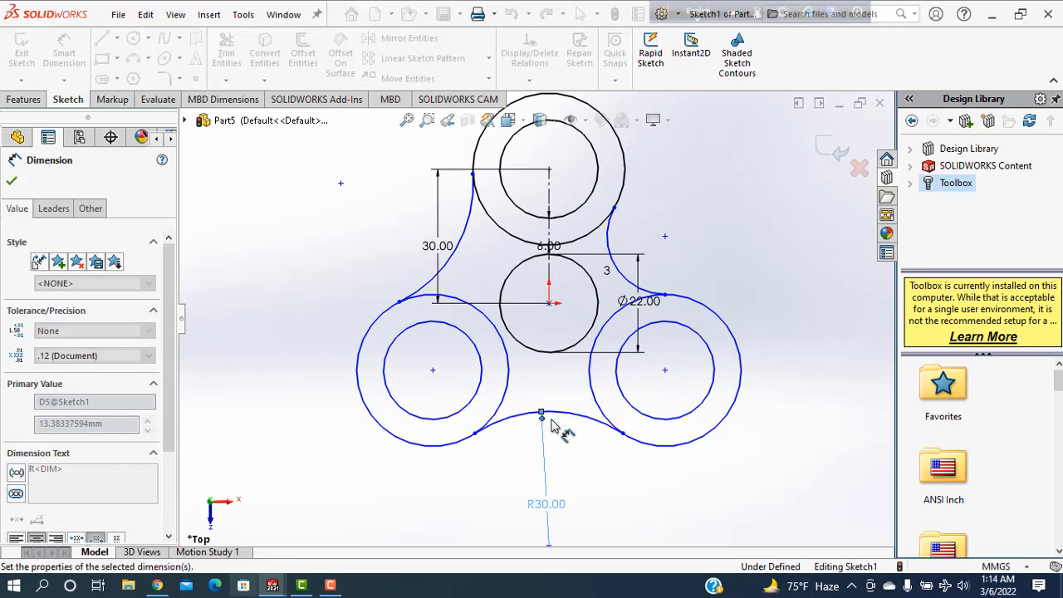
Dimension the left bridging arc between the upper and lower-left offset circles with a radius of 30 mm
click(463, 239)
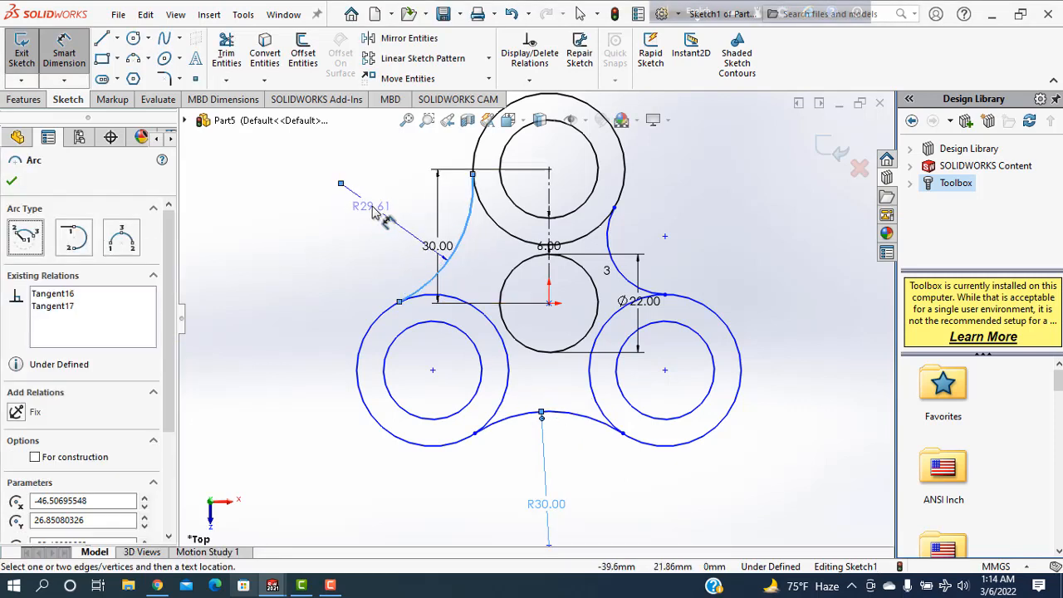
click(372, 211)
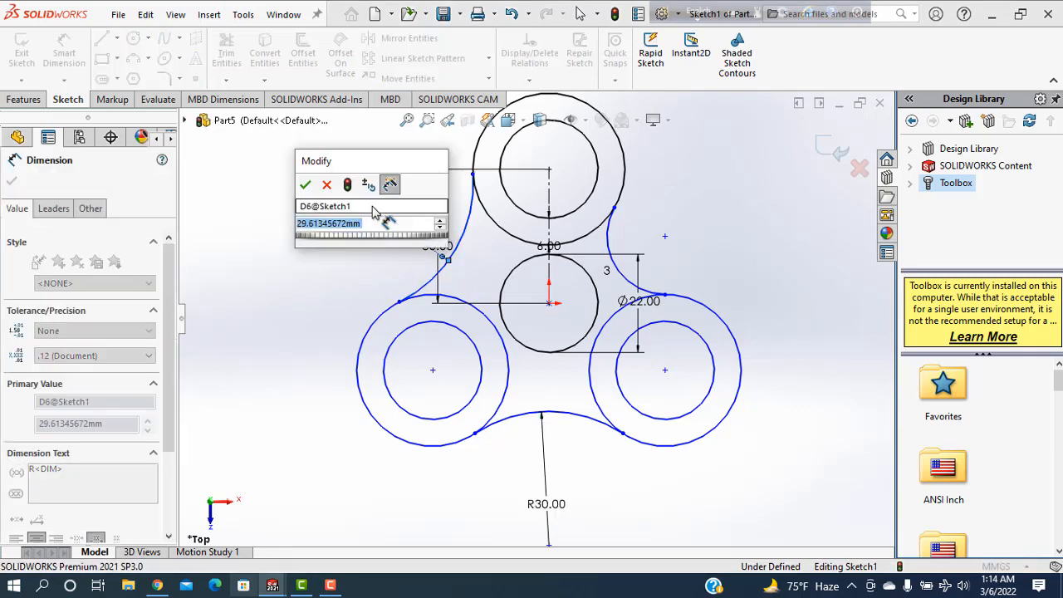
text(30)
key(Return)
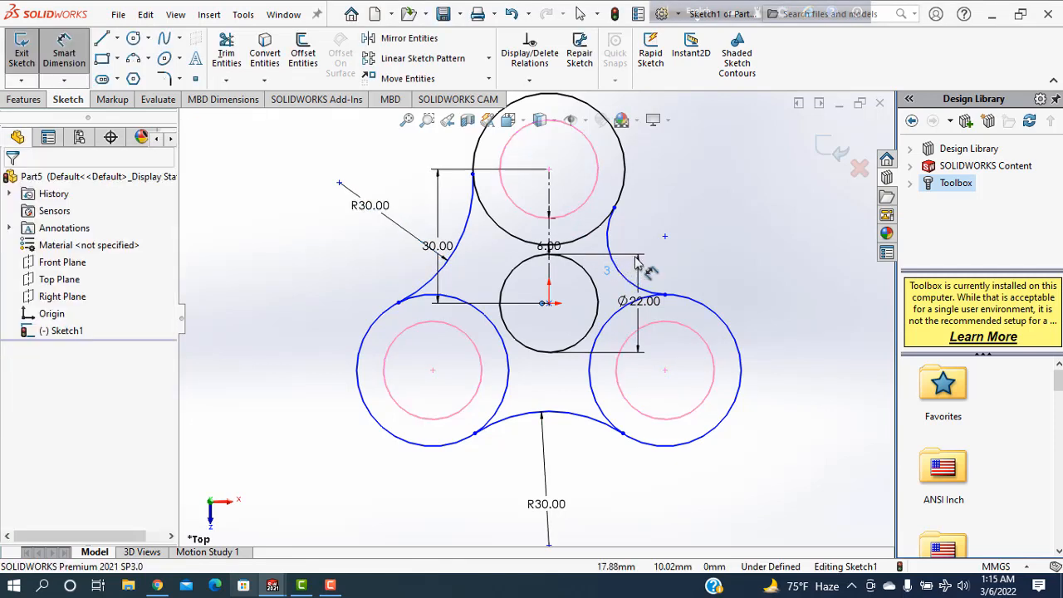
Dimension the right bridging arc between the upper and lower-right offset circles with a radius of 30 mm
click(625, 287)
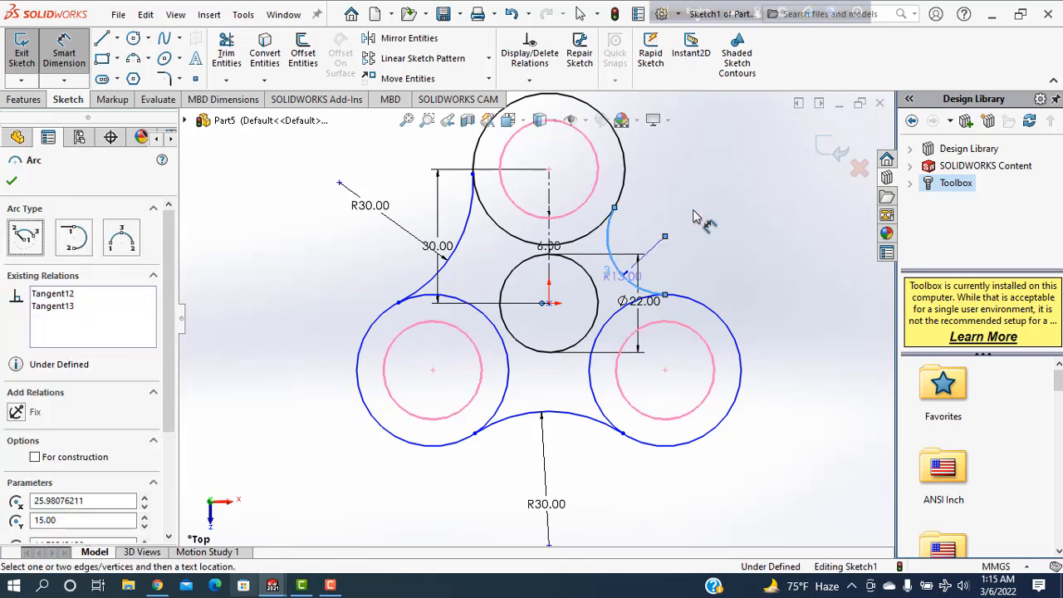
click(724, 222)
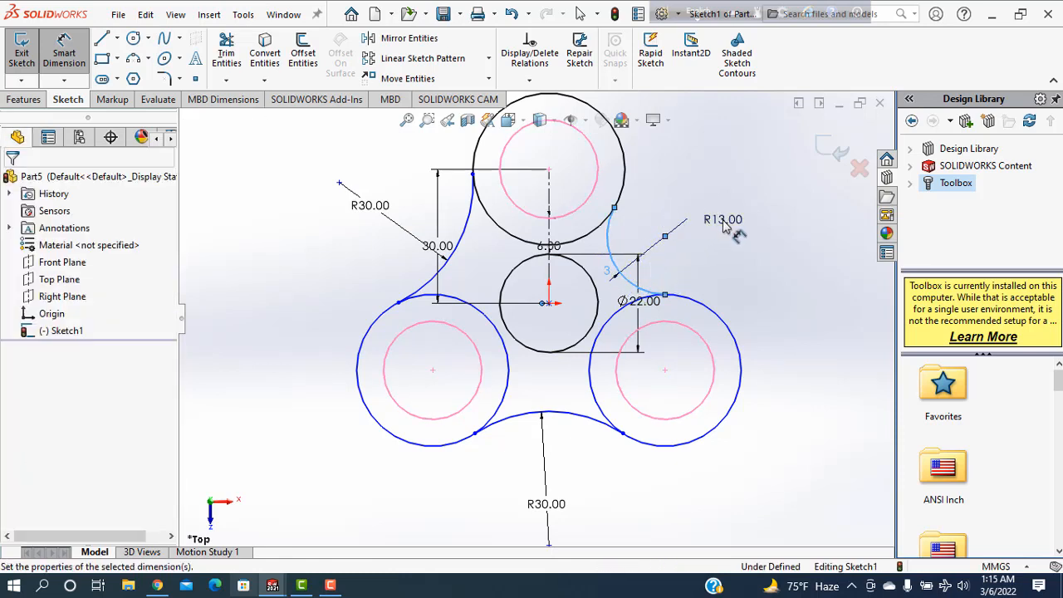
text(30)
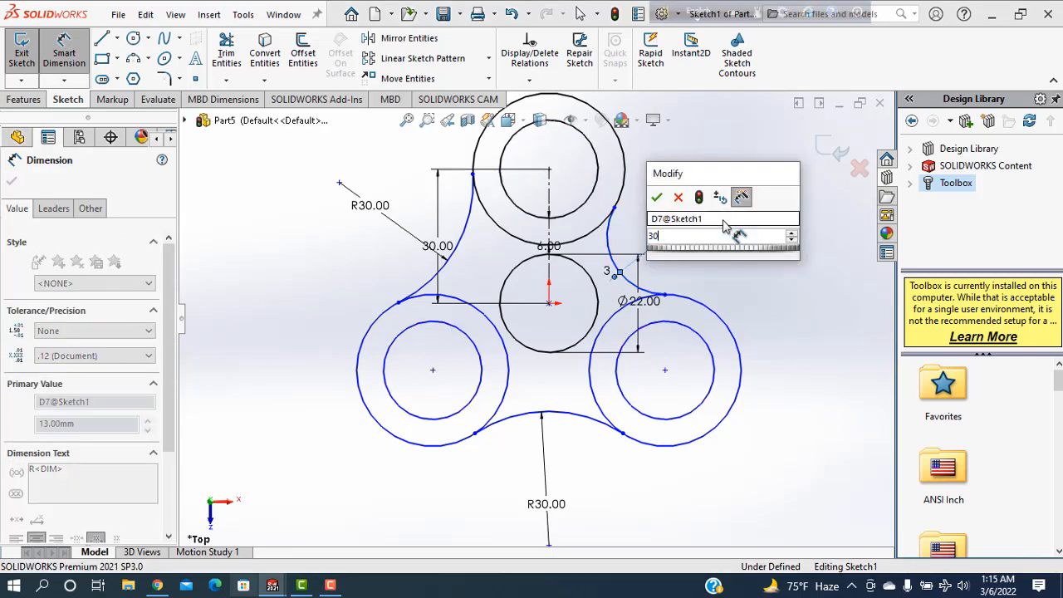
key(Return)
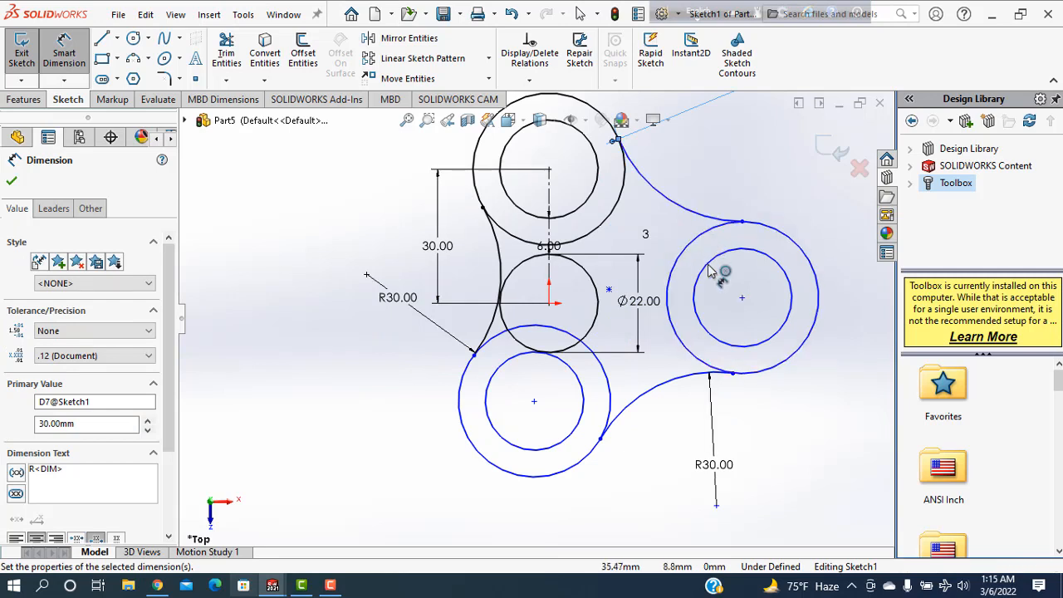
Reduce the right bridging arc's radius to 15 mm and finish dimensioning
scroll(707, 266, up, 4)
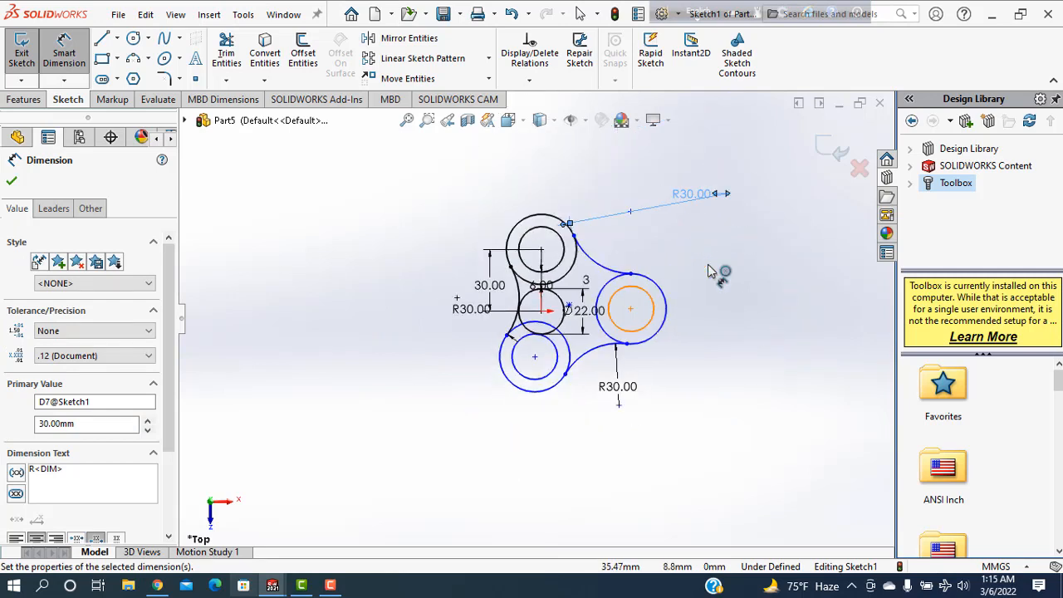
double_click(699, 196)
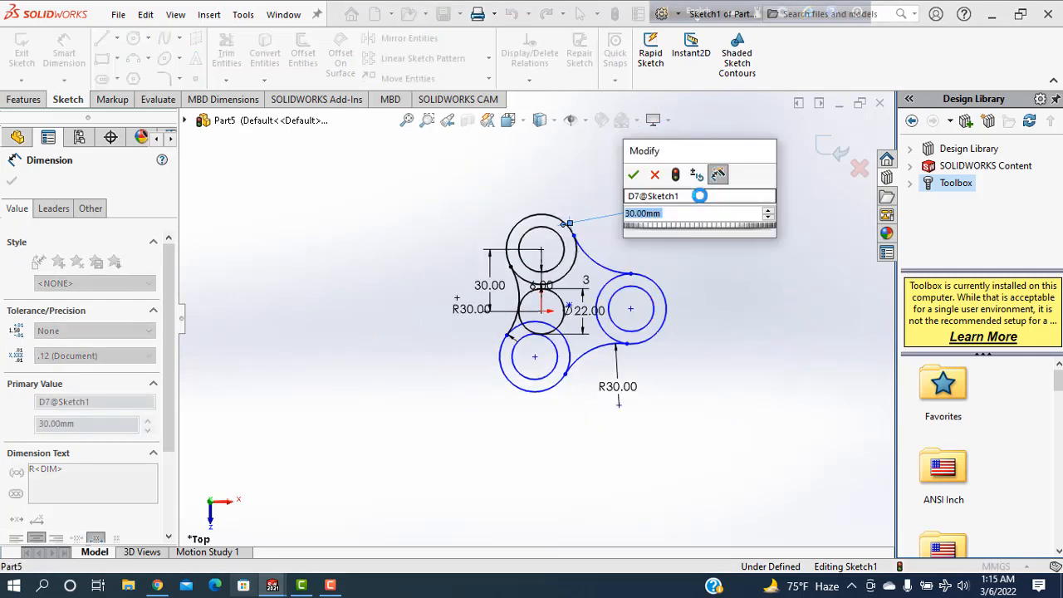
text(30)
key(Return)
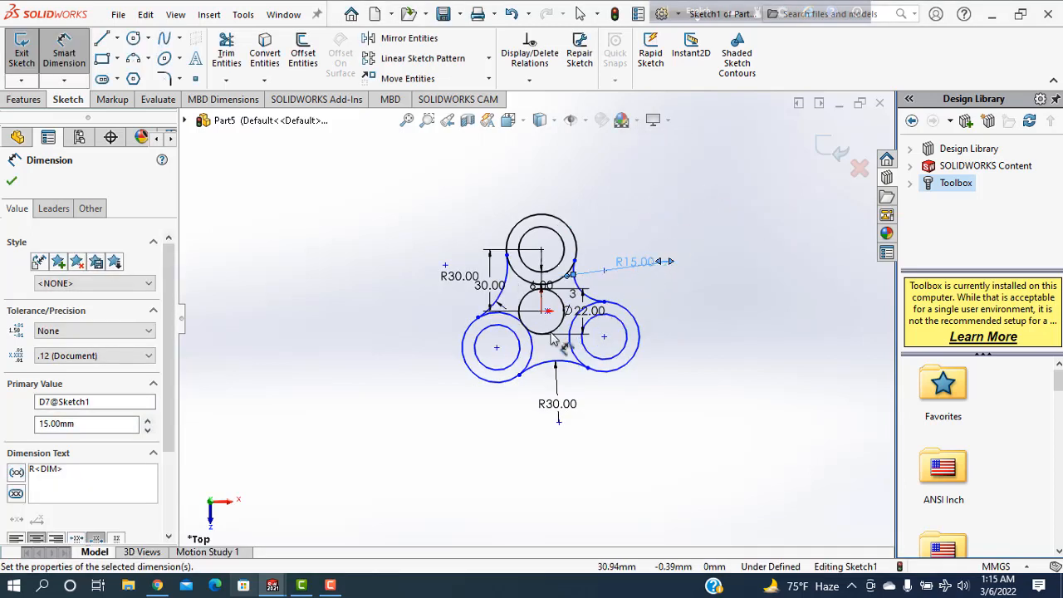
scroll(543, 345, down, 2)
scroll(544, 341, down, 3)
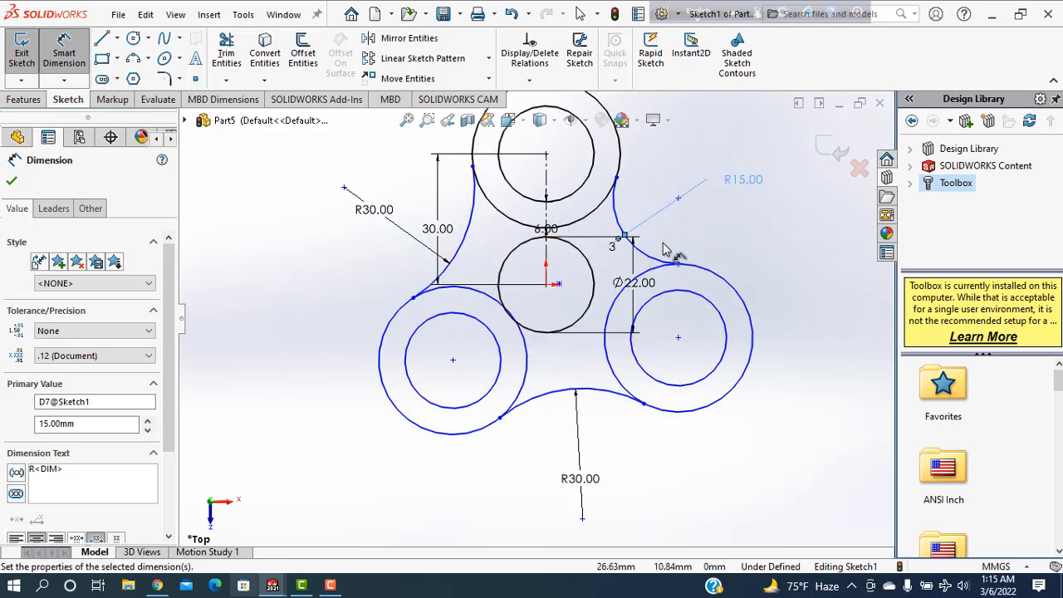
scroll(660, 348, up, 3)
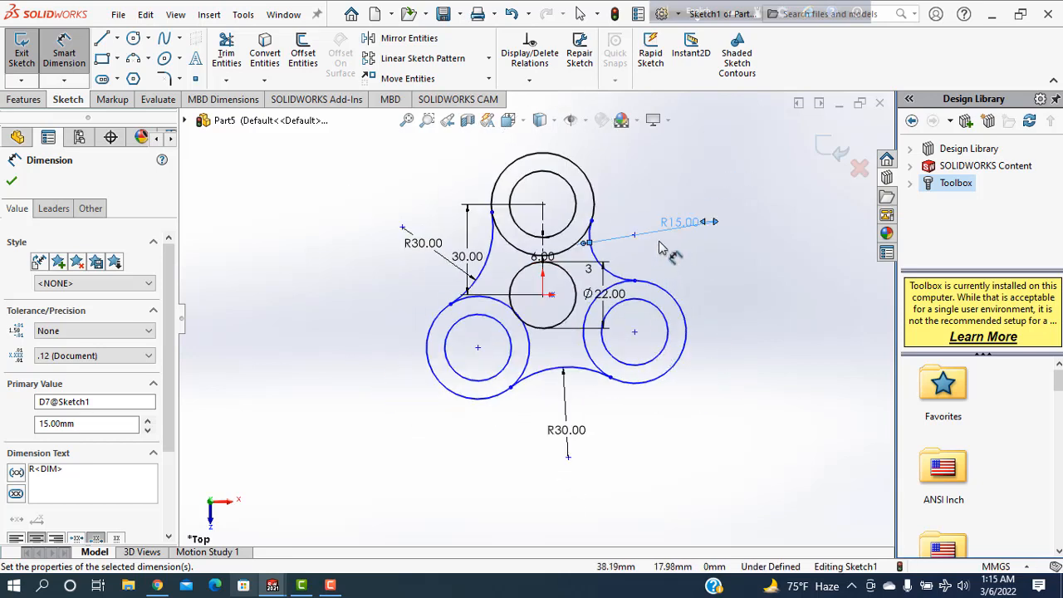
click(12, 184)
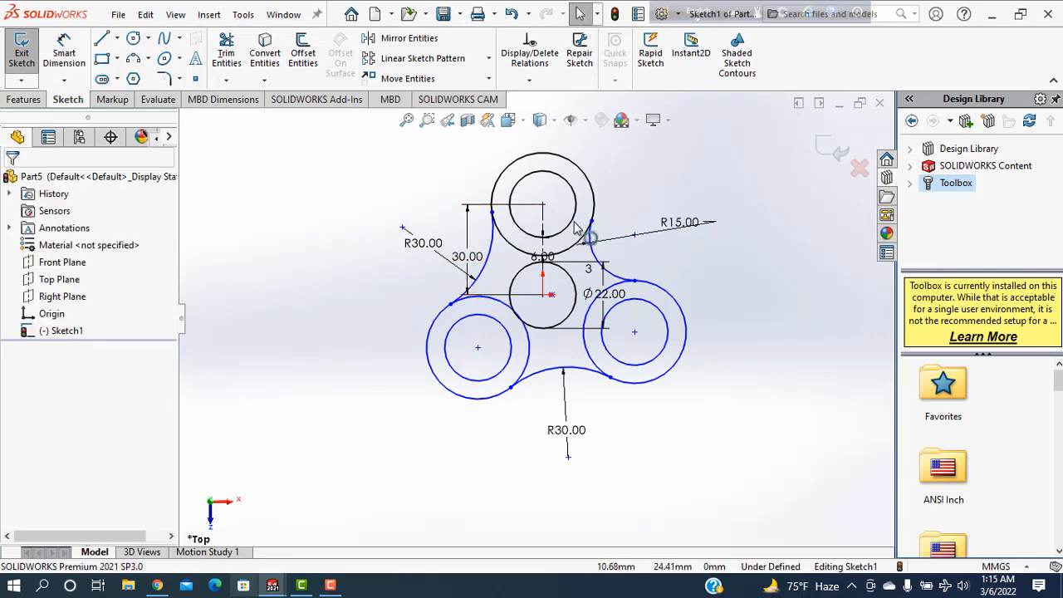
Add a vertical relation between the upper circle's centre and the circular pattern's centre point near the origin
scroll(531, 242, down, 3)
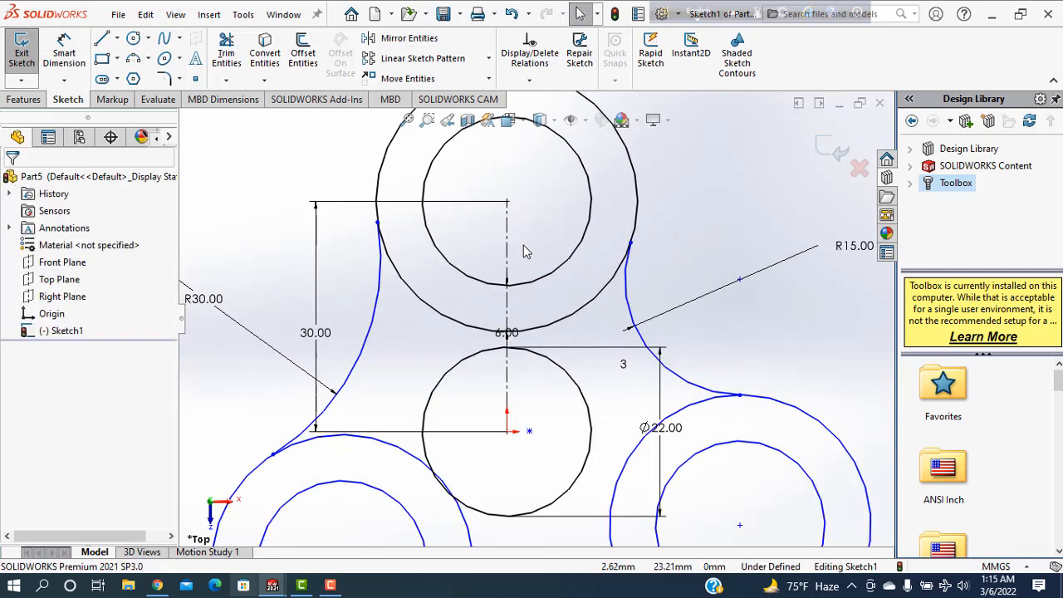
click(506, 201)
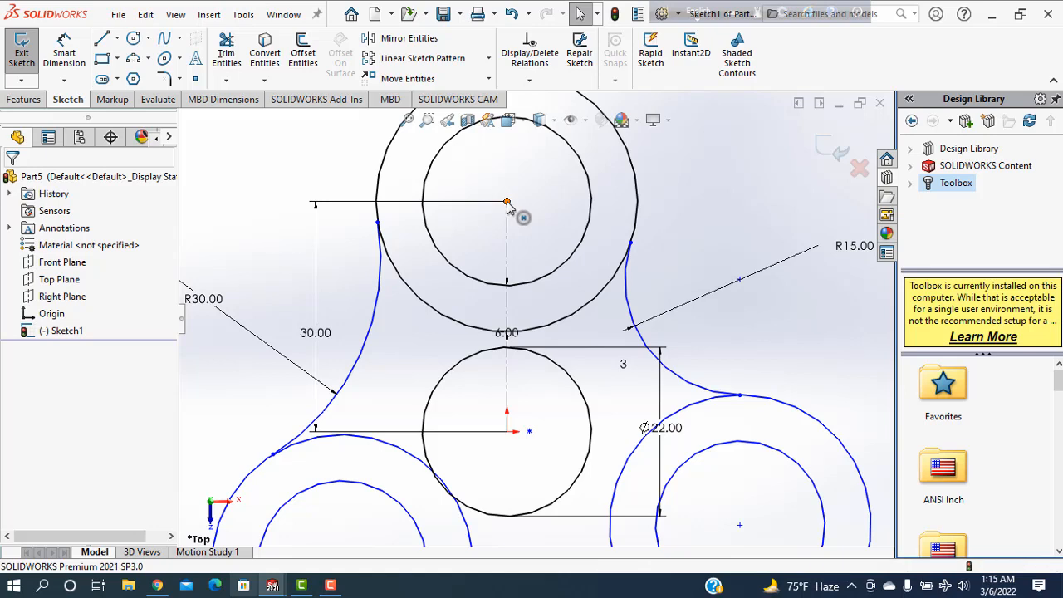
ctrl+click(530, 432)
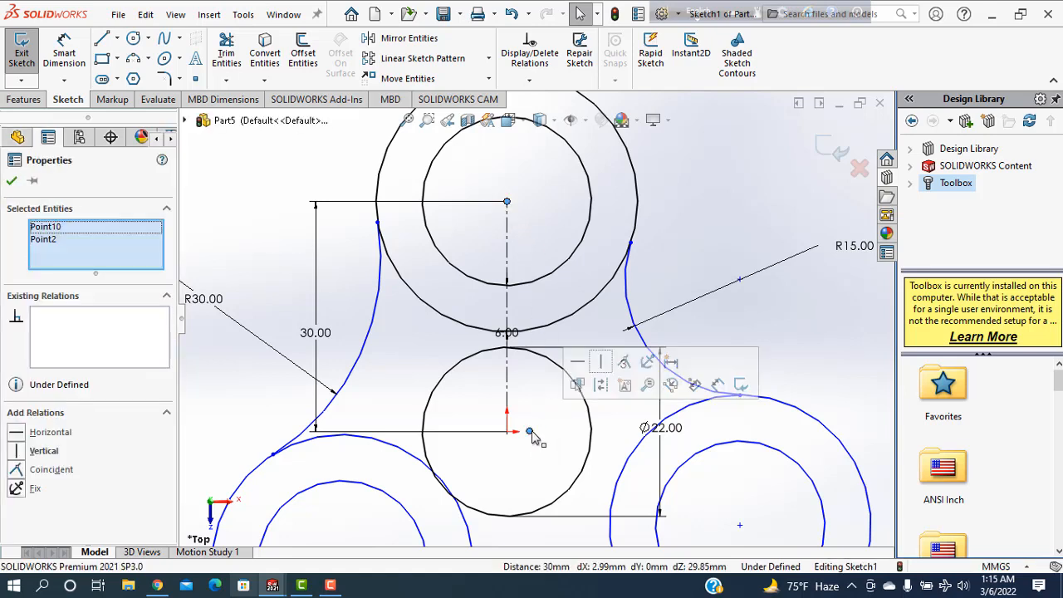
click(602, 362)
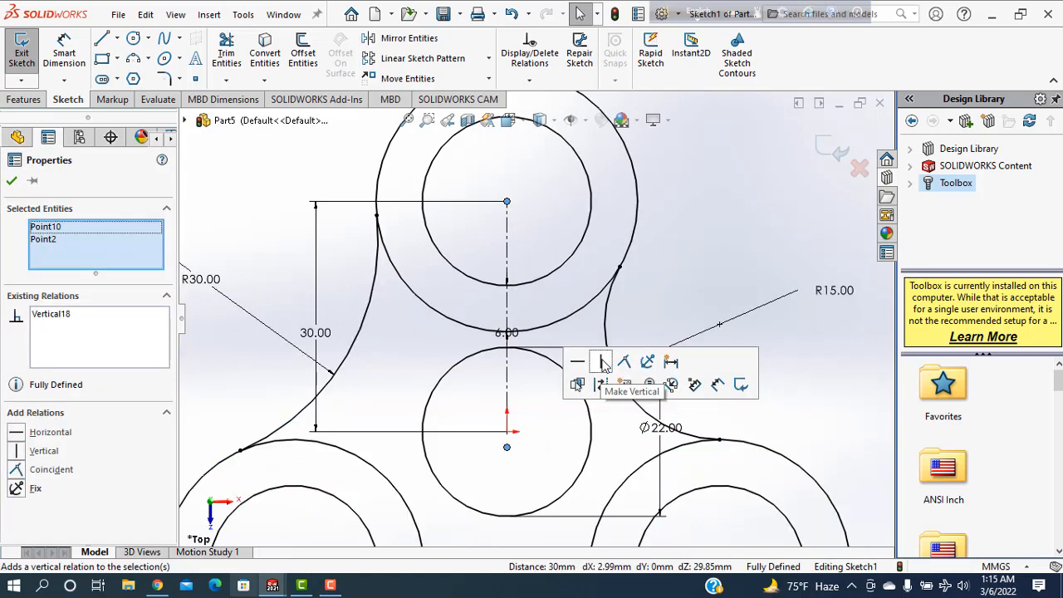
click(11, 182)
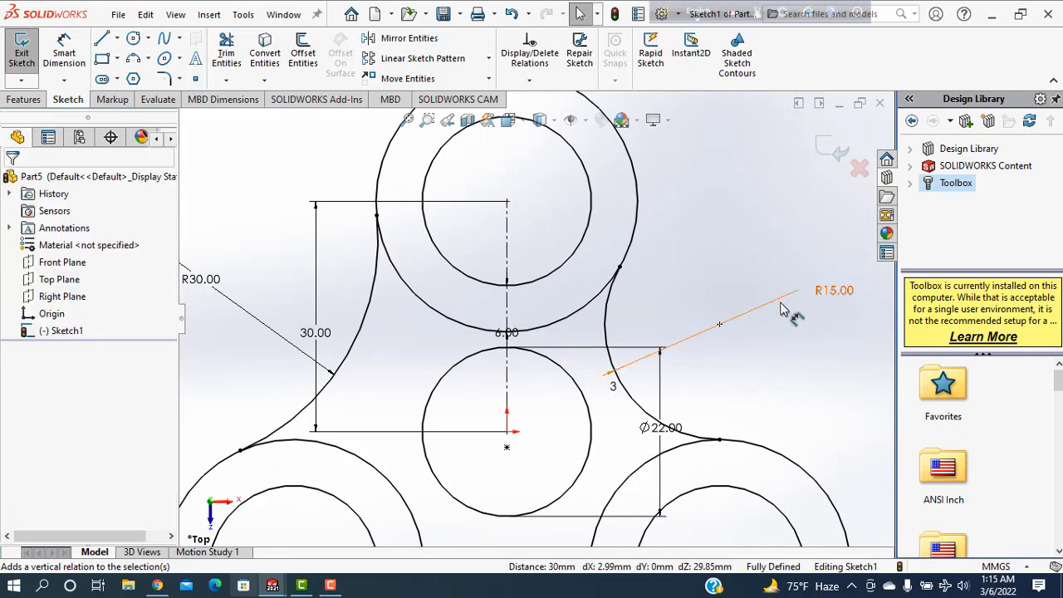
Try a radius of 30 mm on the right bridging arc
double_click(828, 293)
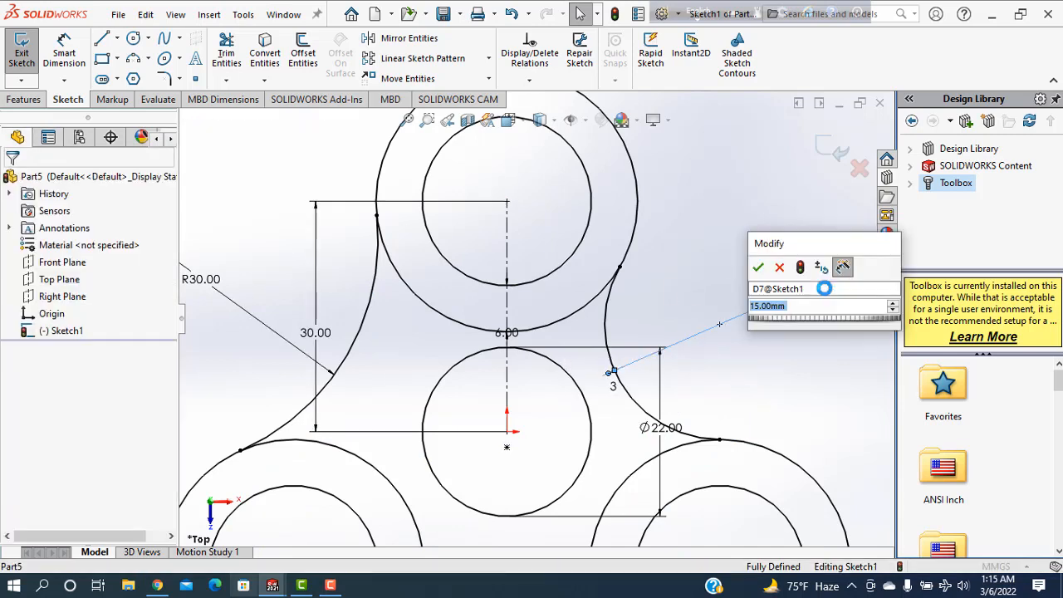
text(15)
key(Return)
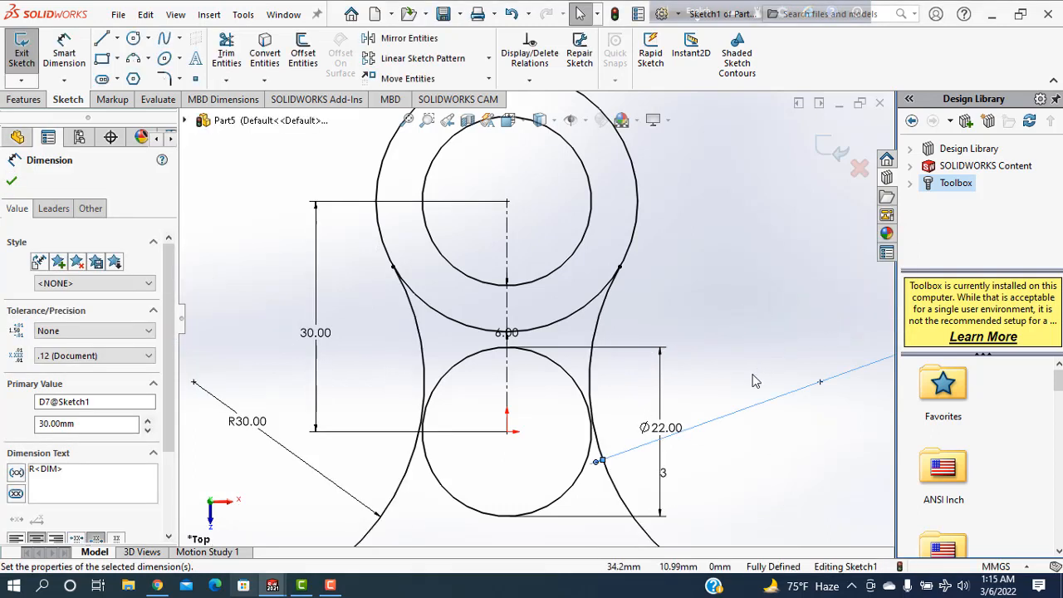
scroll(754, 381, up, 5)
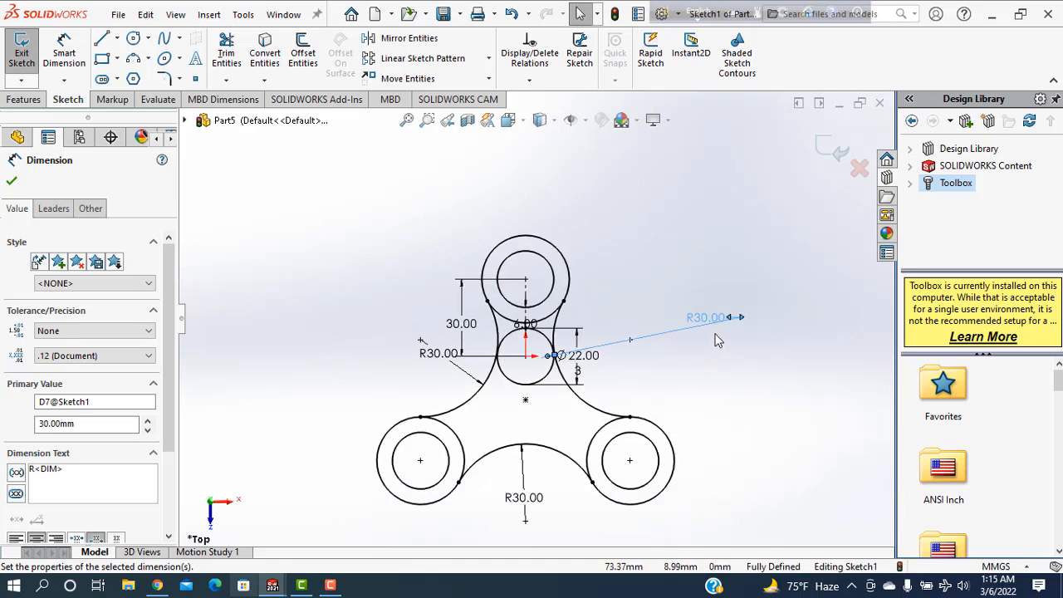
Set the right bridging arc's radius to 15 mm
click(714, 317)
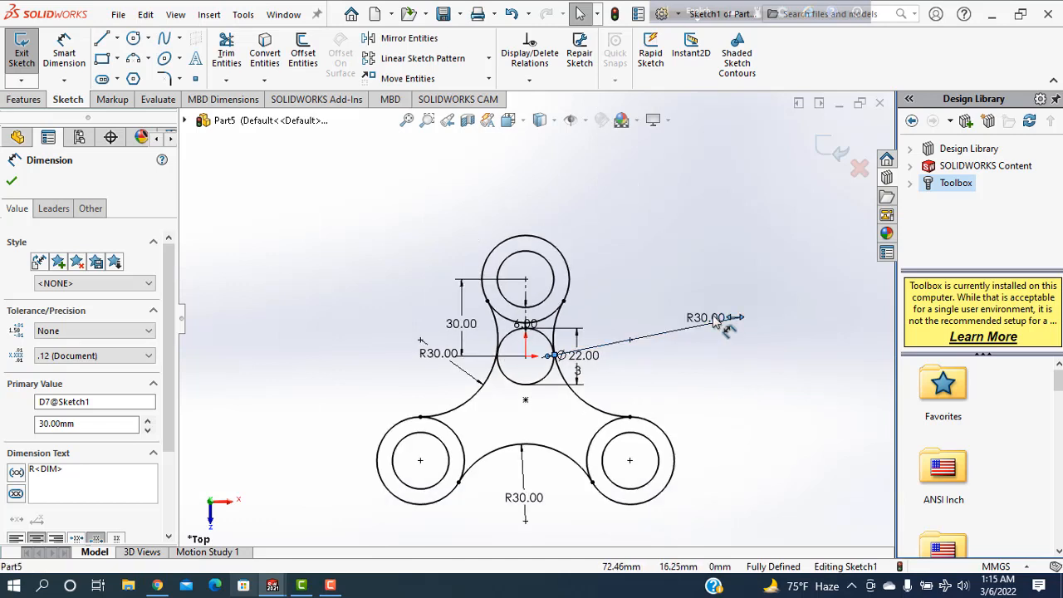
click(713, 317)
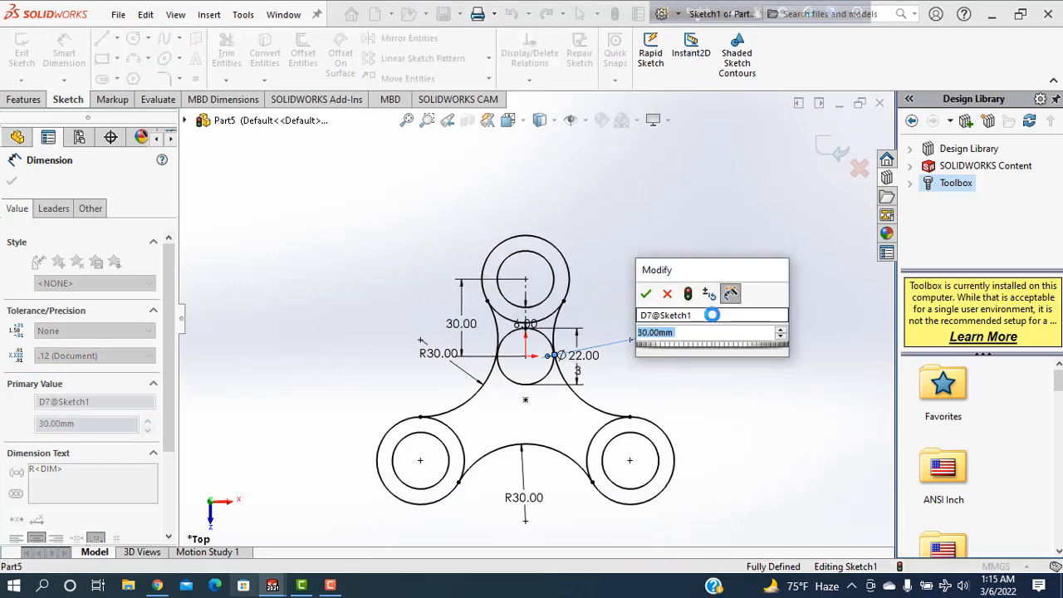
text(30)
key(Return)
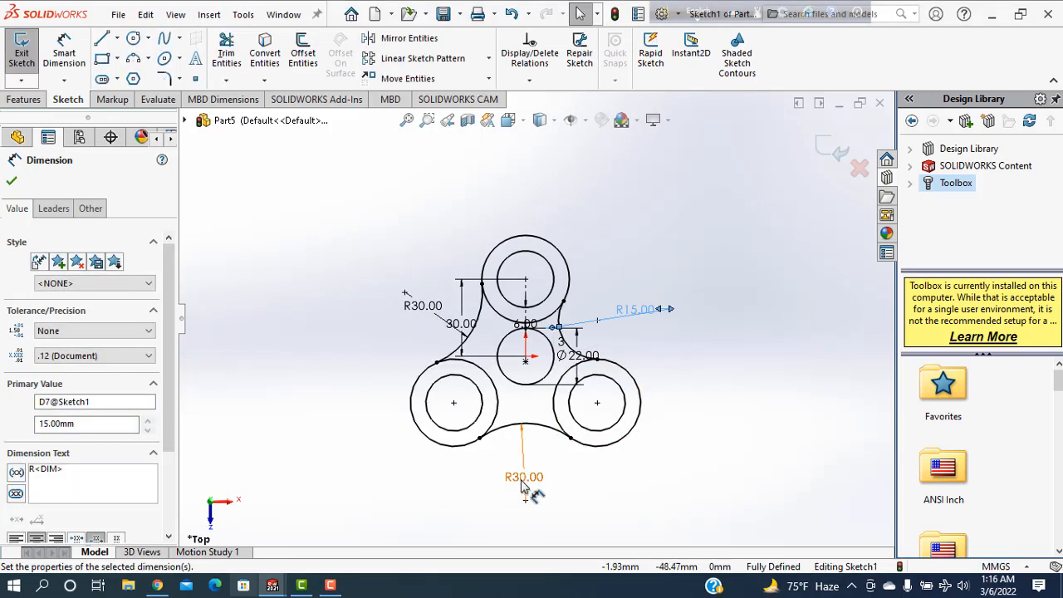
key(Escape)
Set the radius of the bottom bridging arc between the two lower offset circles to 15 mm
double_click(523, 478)
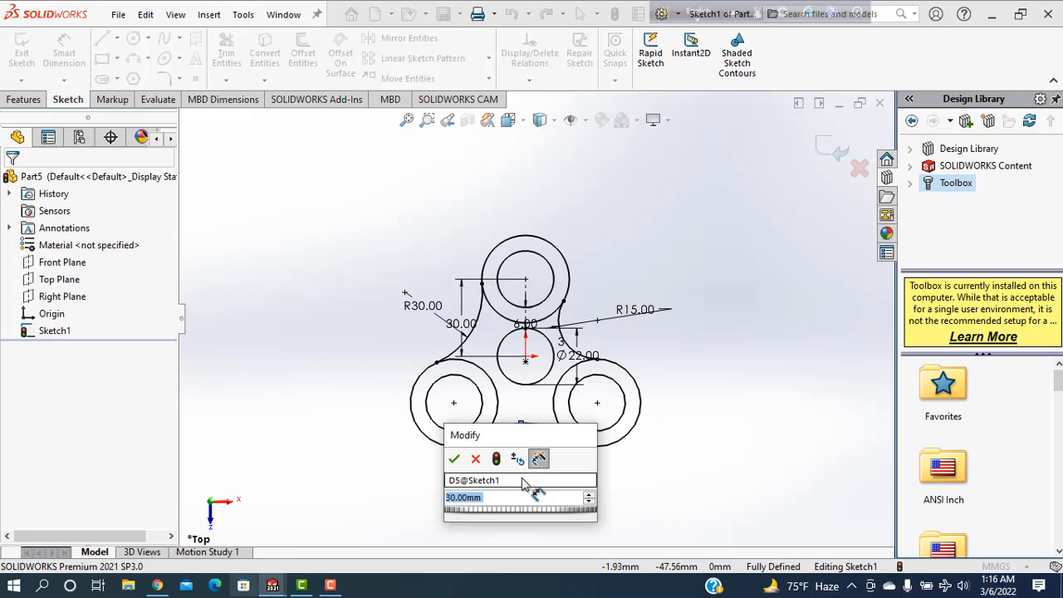
text(30)
key(Return)
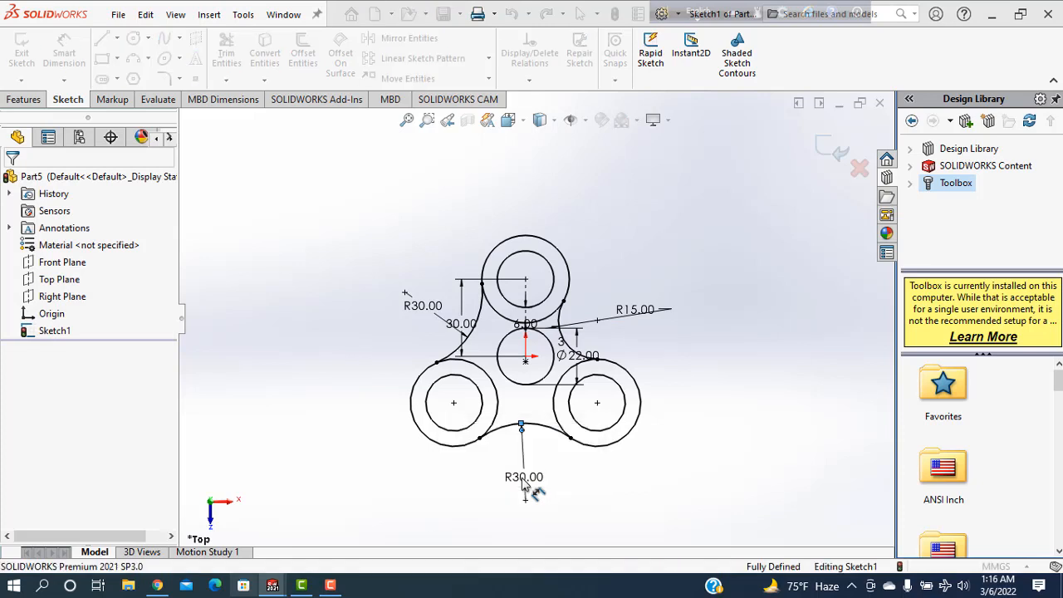
click(523, 479)
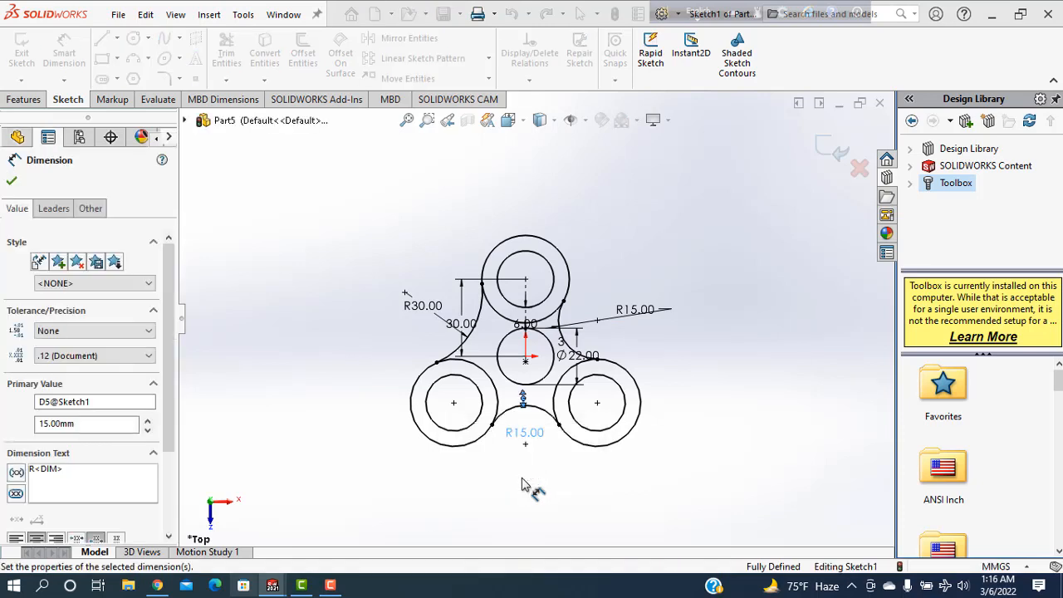
key(Escape)
Set the left bridging arc's radius to 15 mm so it matches the other two arcs
double_click(422, 306)
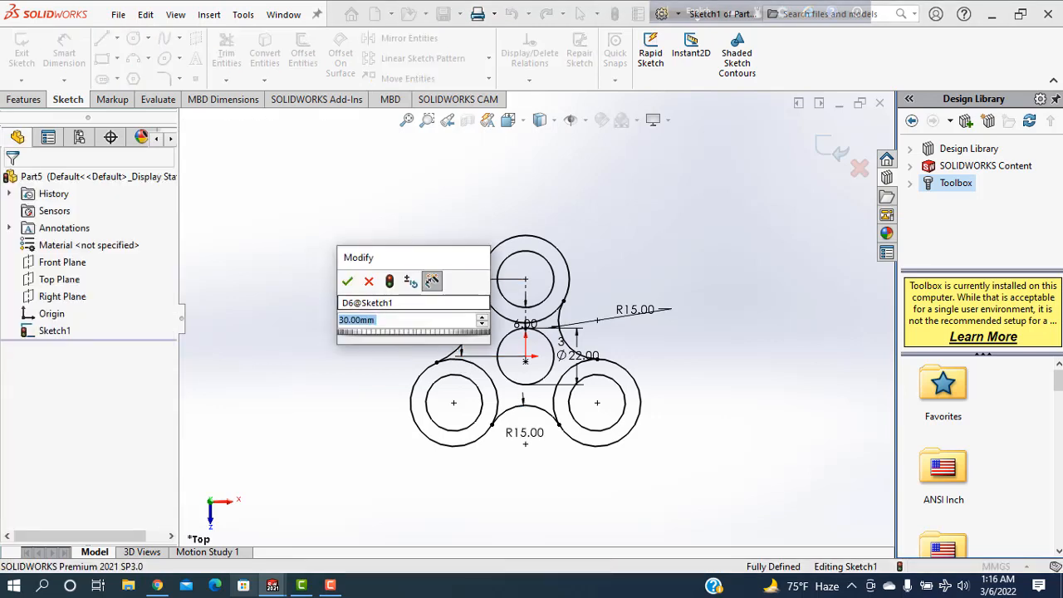
text(15)
key(Return)
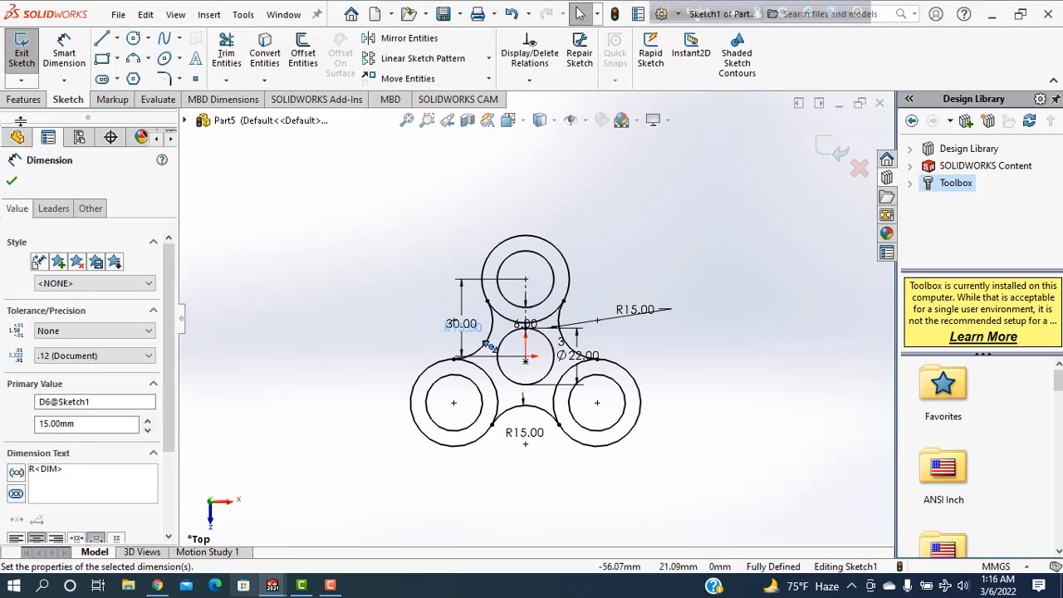
click(11, 183)
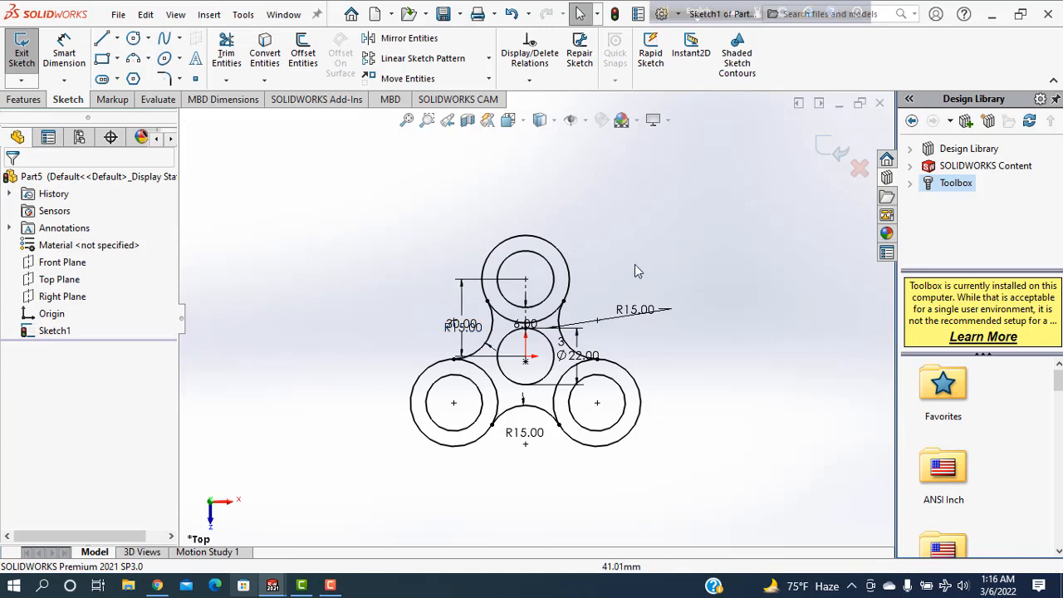
Extrude the three outer rings and the connecting body region of the sketch 7 mm, leaving all four circular holes open
scroll(638, 331, down, 3)
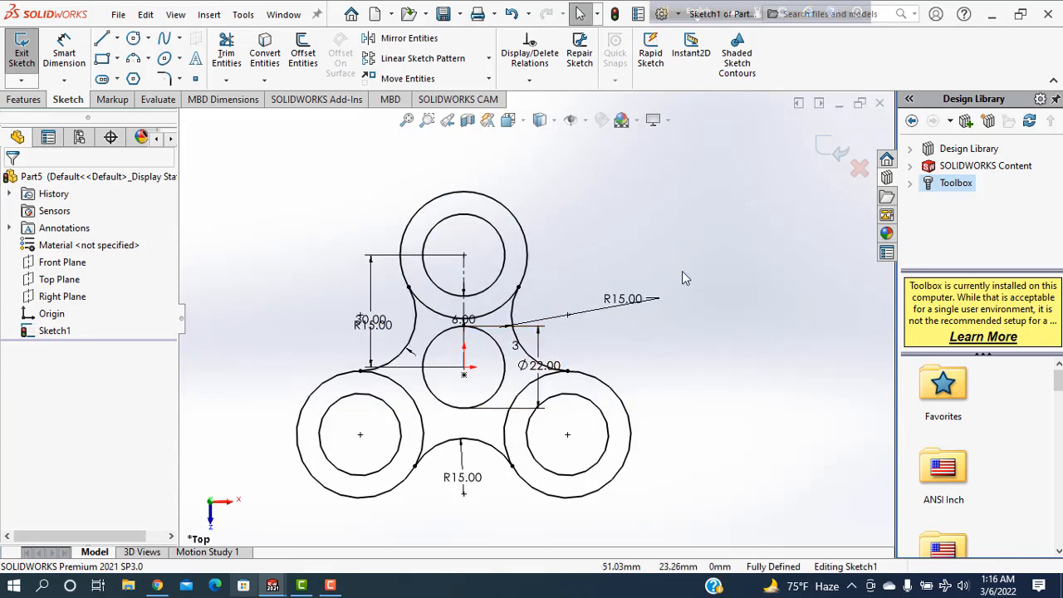
click(25, 100)
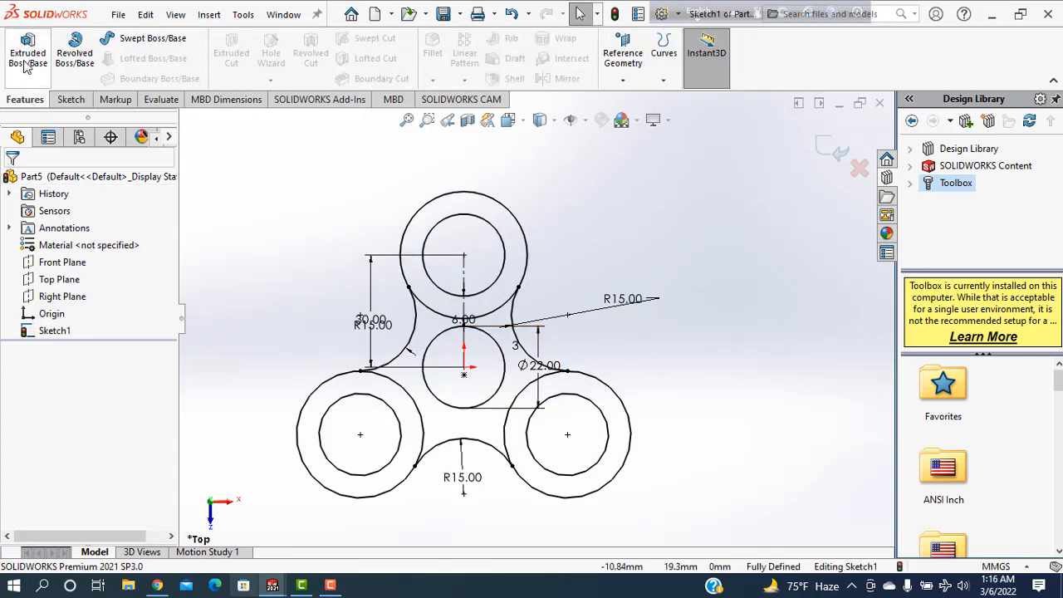
click(28, 60)
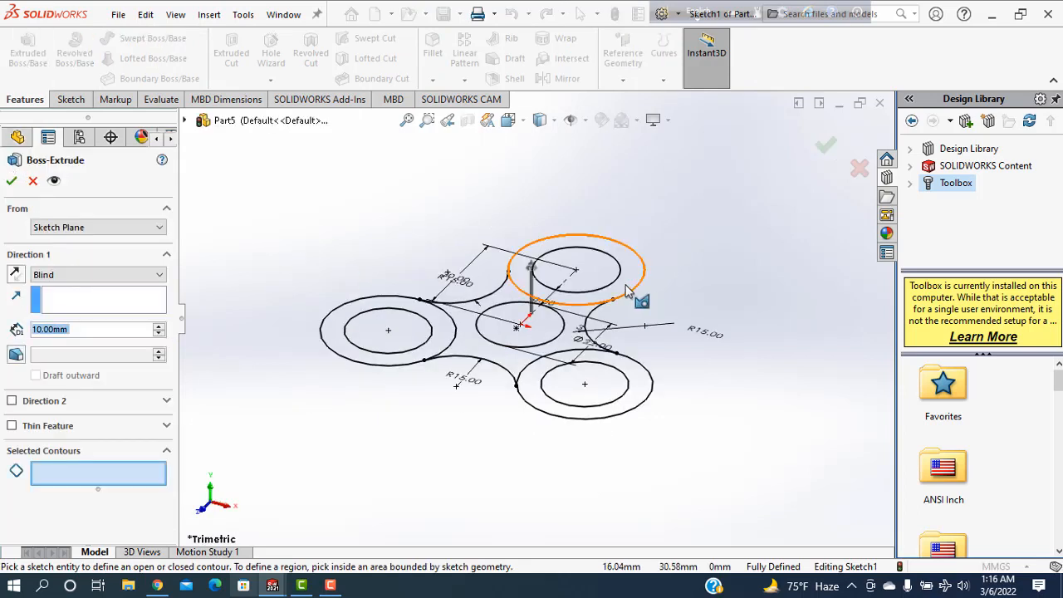
click(621, 288)
click(636, 384)
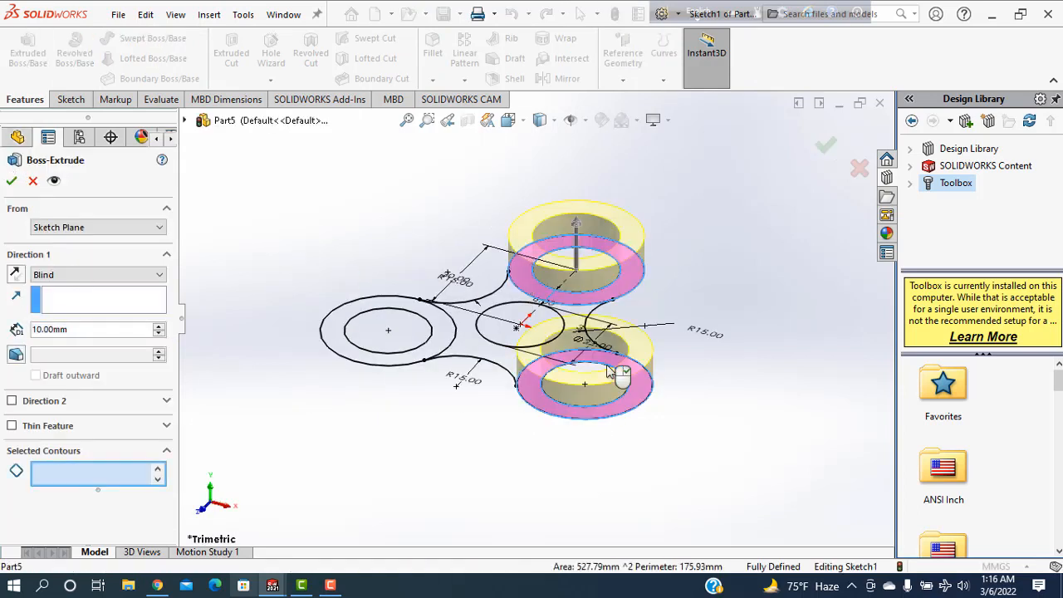
click(459, 345)
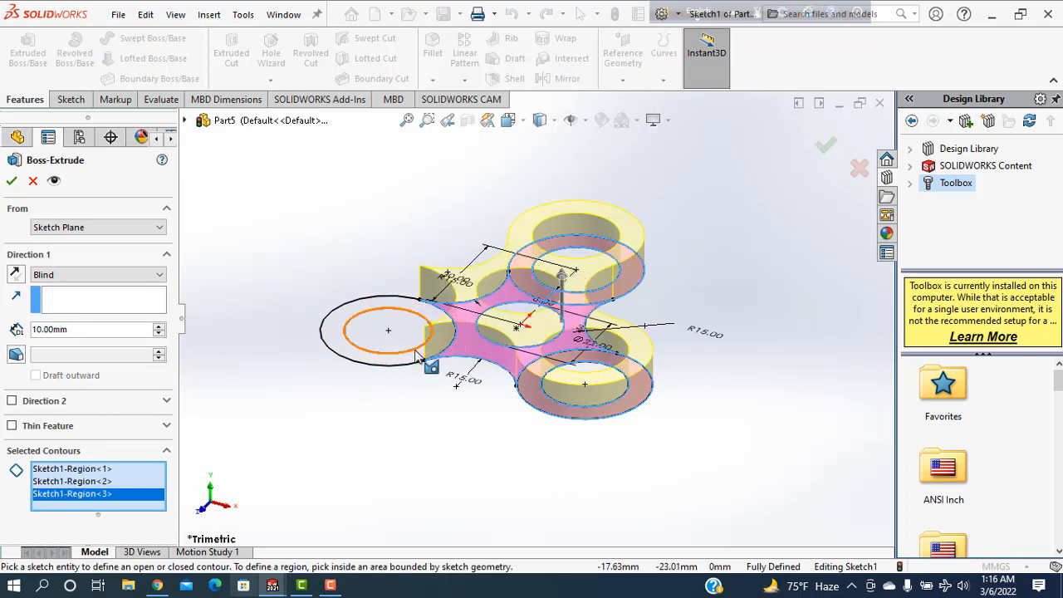
click(427, 364)
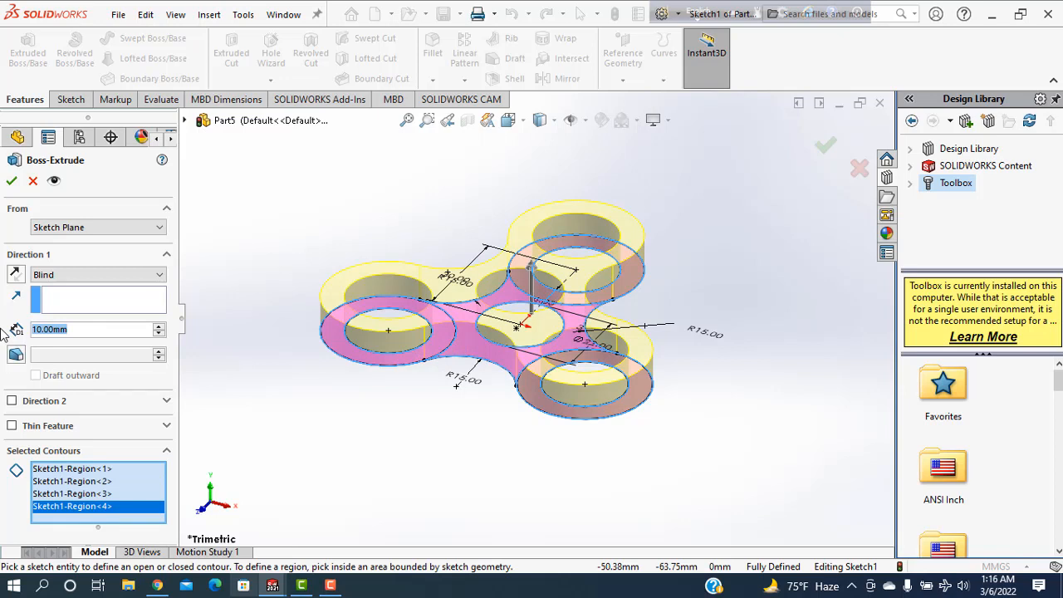
text(7)
key(Return)
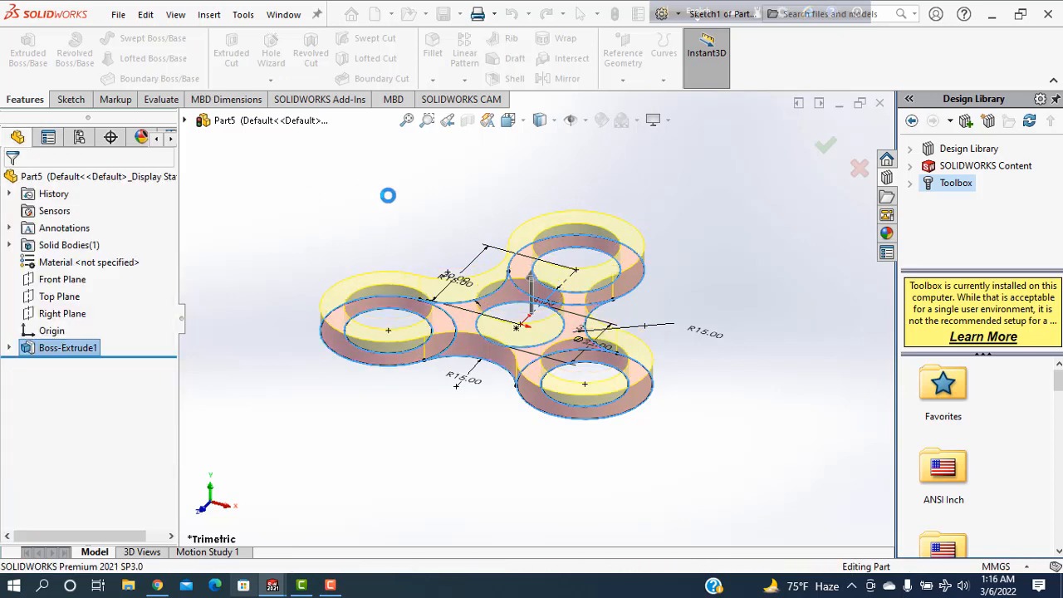
mouse_move(712, 319)
middle_down()
mouse_move(679, 258)
mouse_move(750, 365)
mouse_move(733, 366)
mouse_move(697, 332)
middle_up()
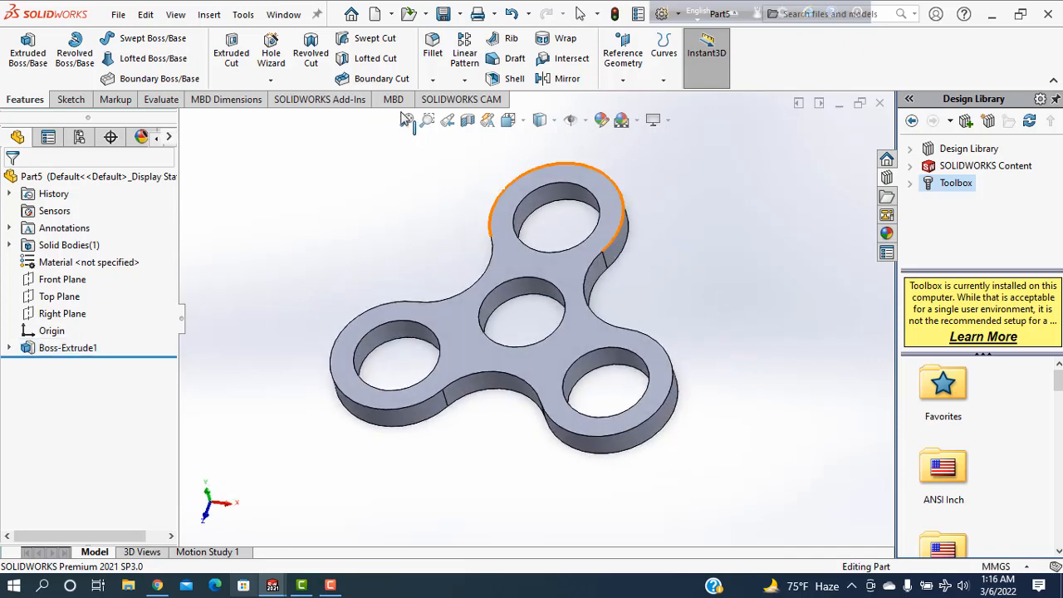
click(433, 54)
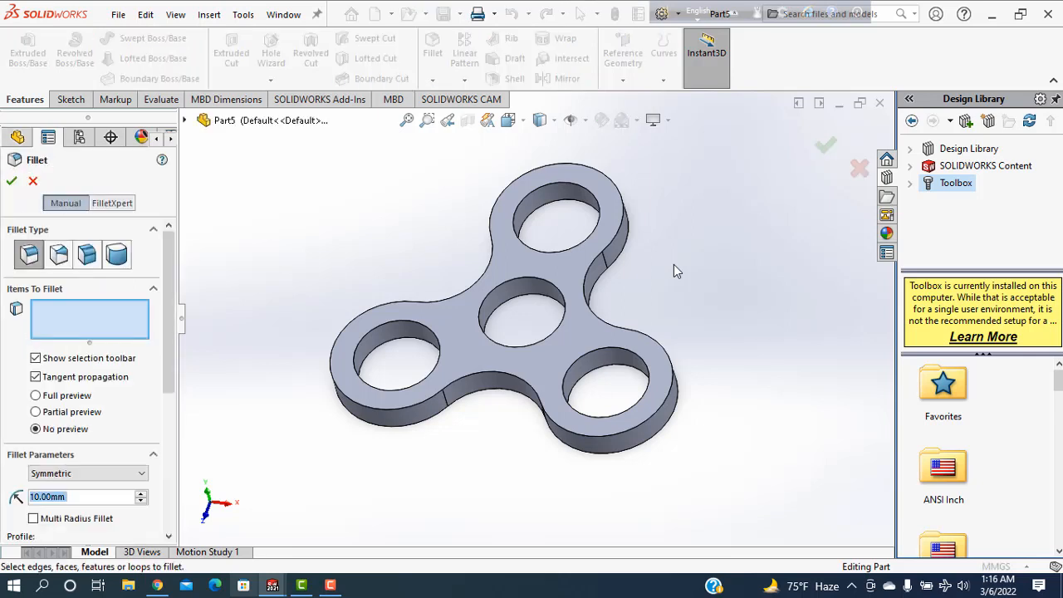
click(513, 265)
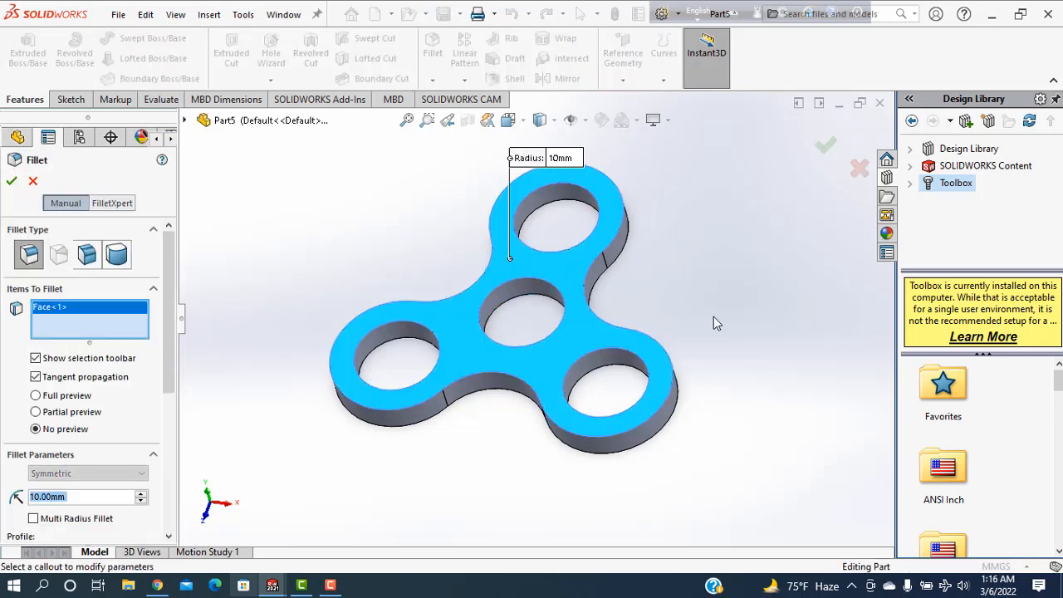
middle_drag(713, 317, 643, 325)
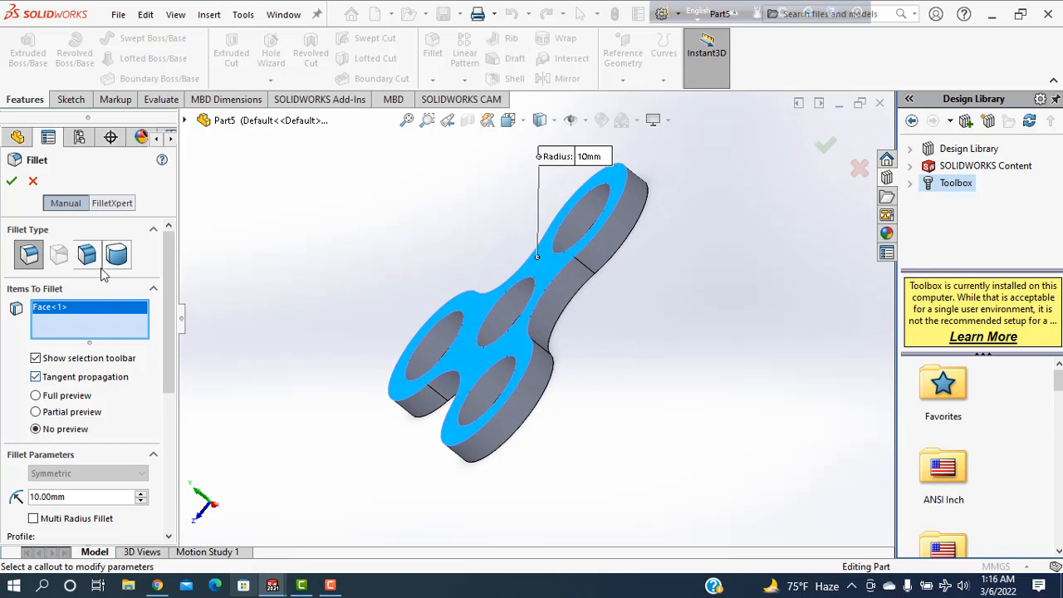
click(33, 180)
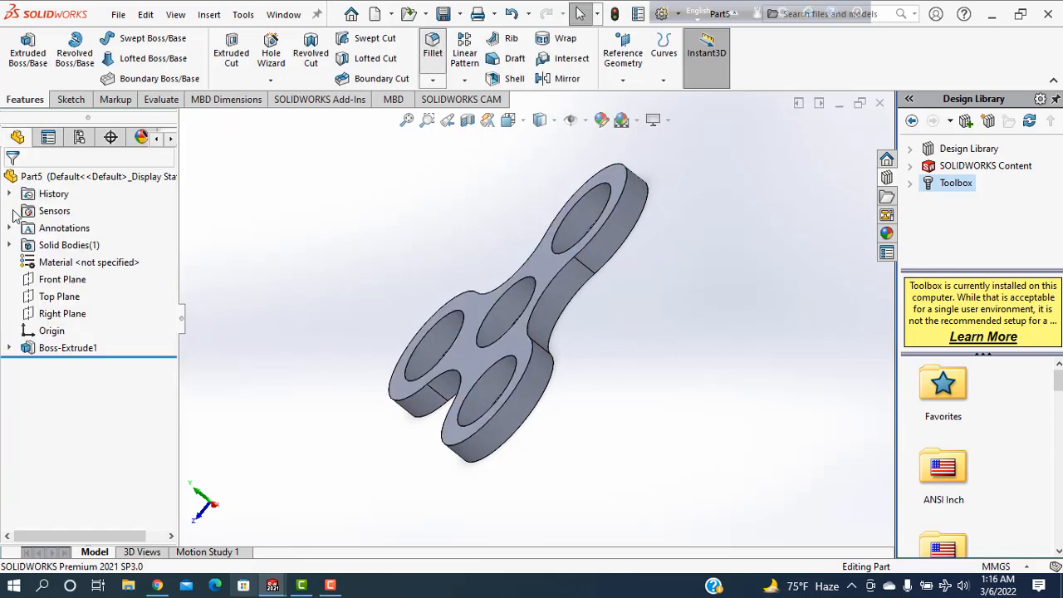
key(Return)
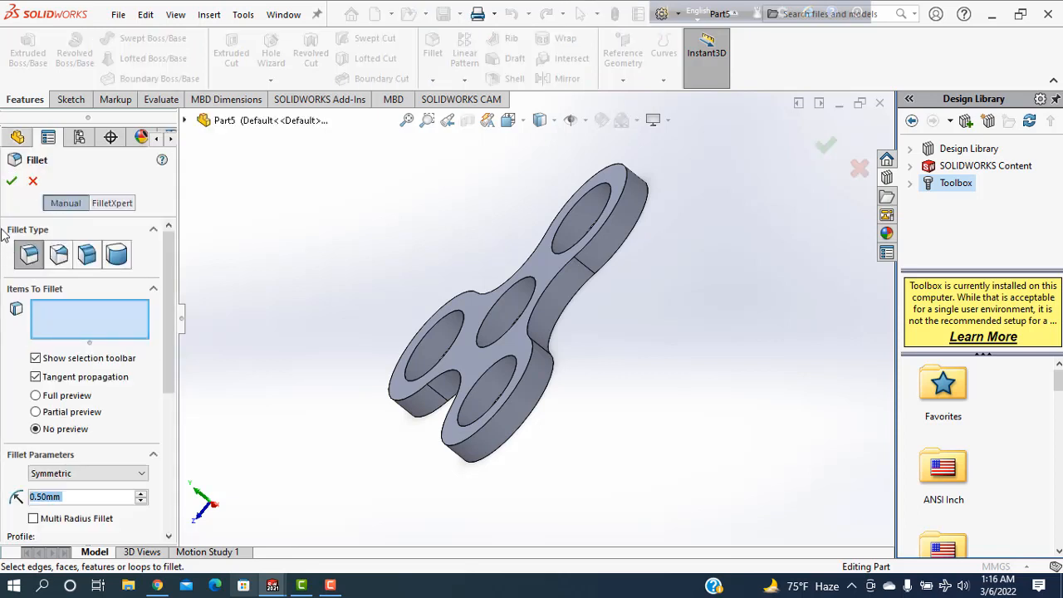
click(33, 181)
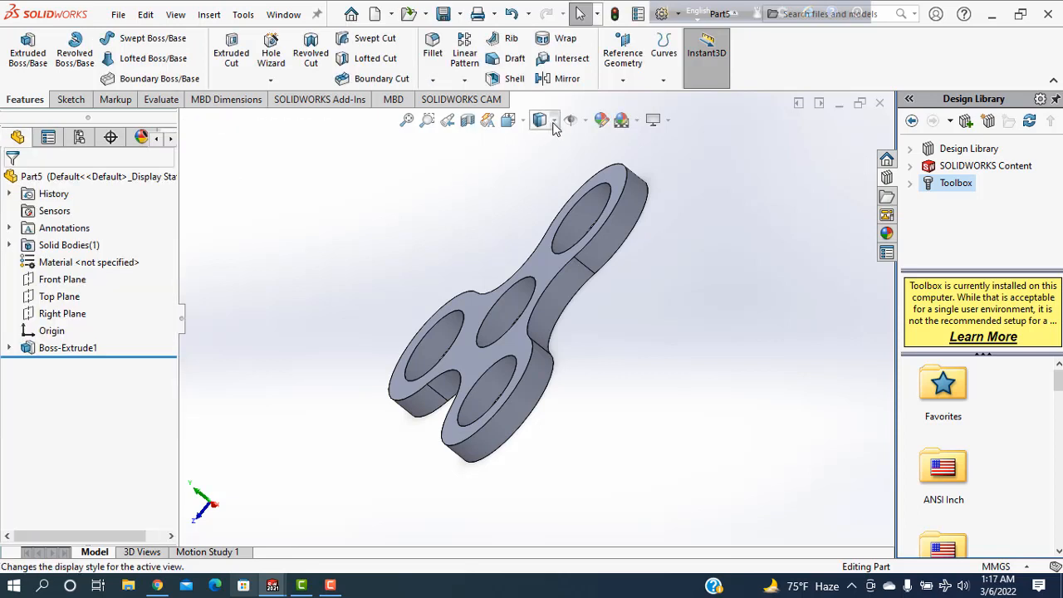
click(546, 164)
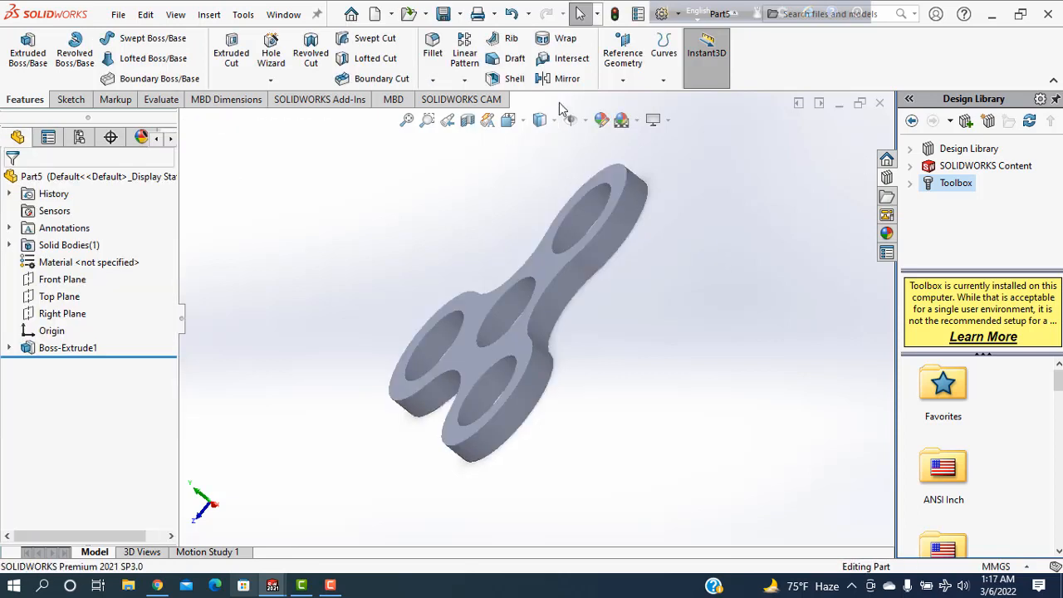
Set up a full round fillet with the top face as the first side set and all six outer wall faces as the center set
click(433, 46)
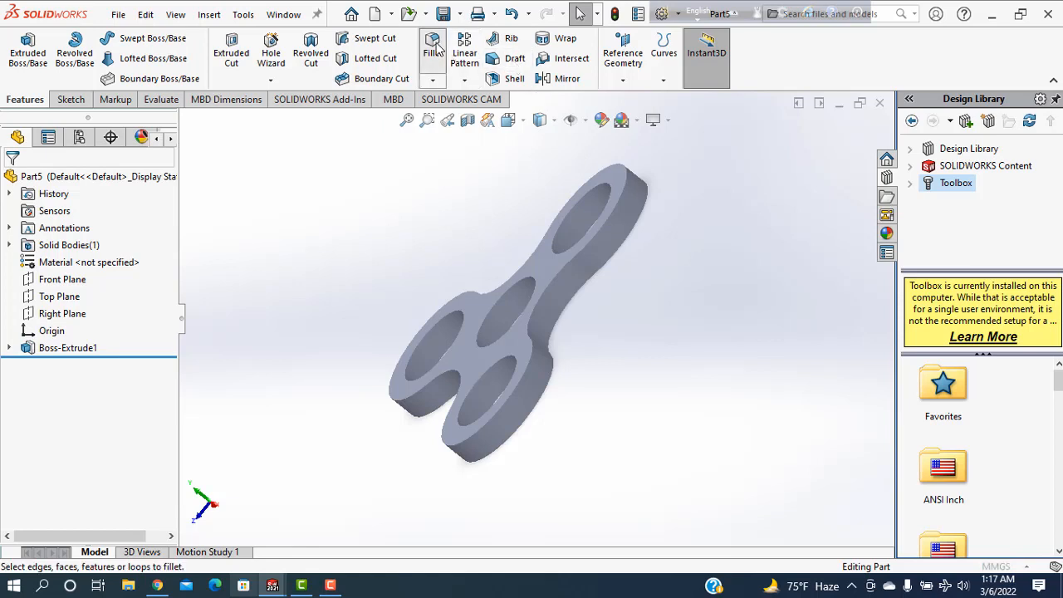
click(114, 258)
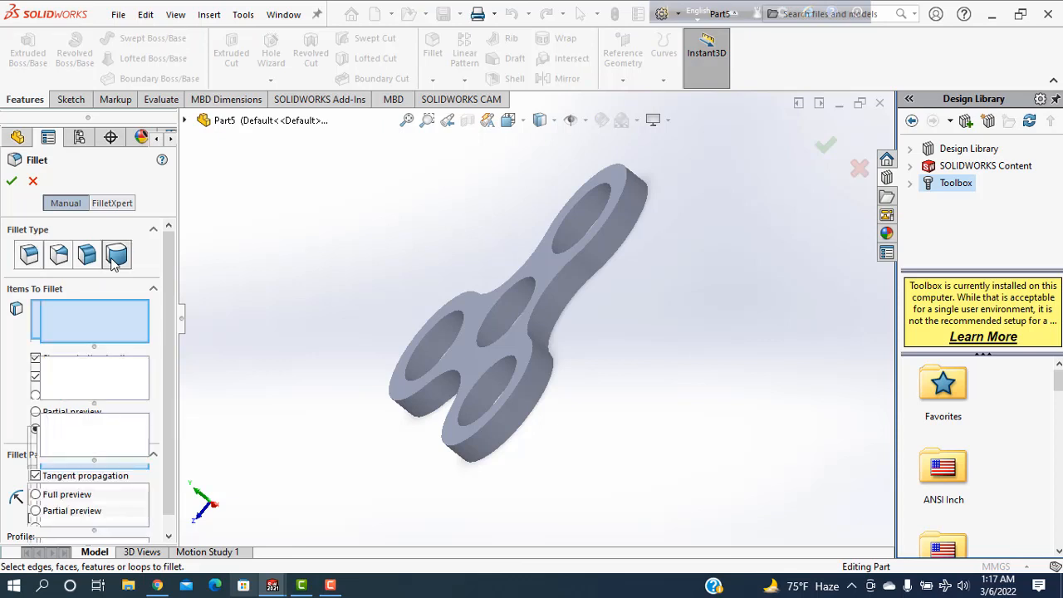
click(536, 265)
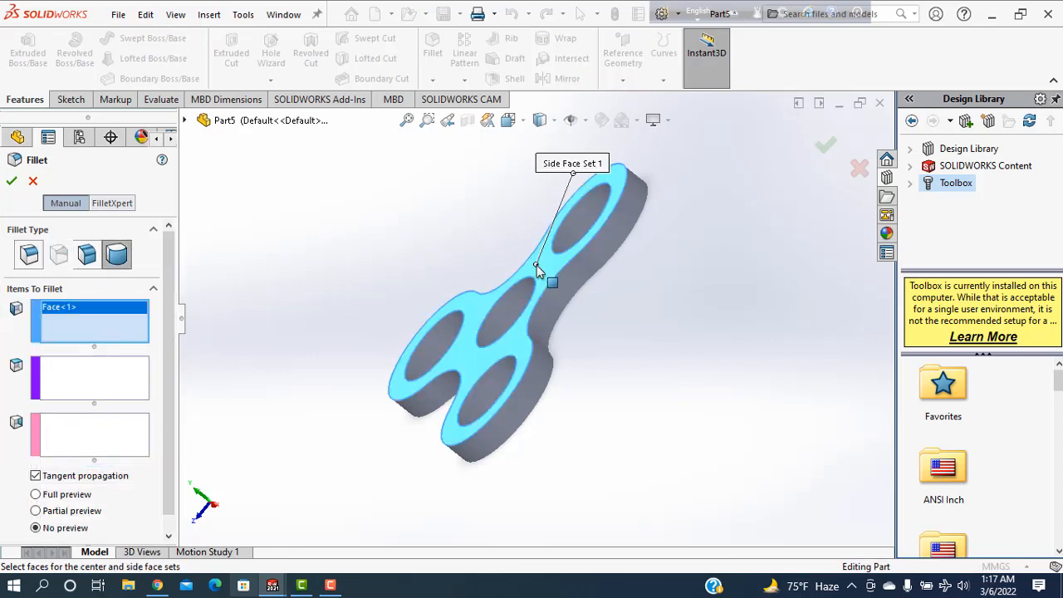
click(555, 312)
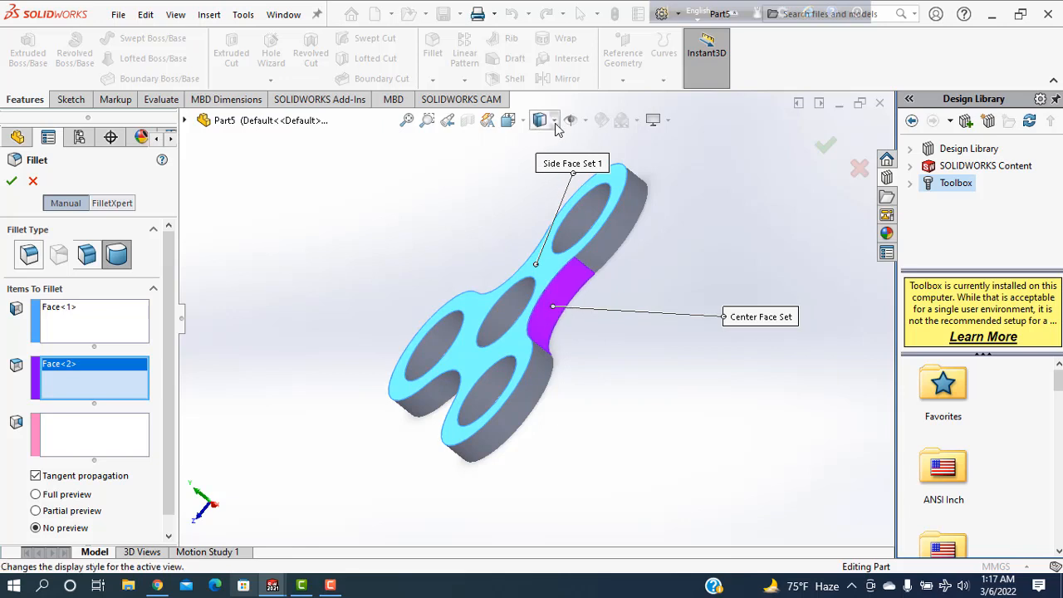
click(616, 246)
click(544, 397)
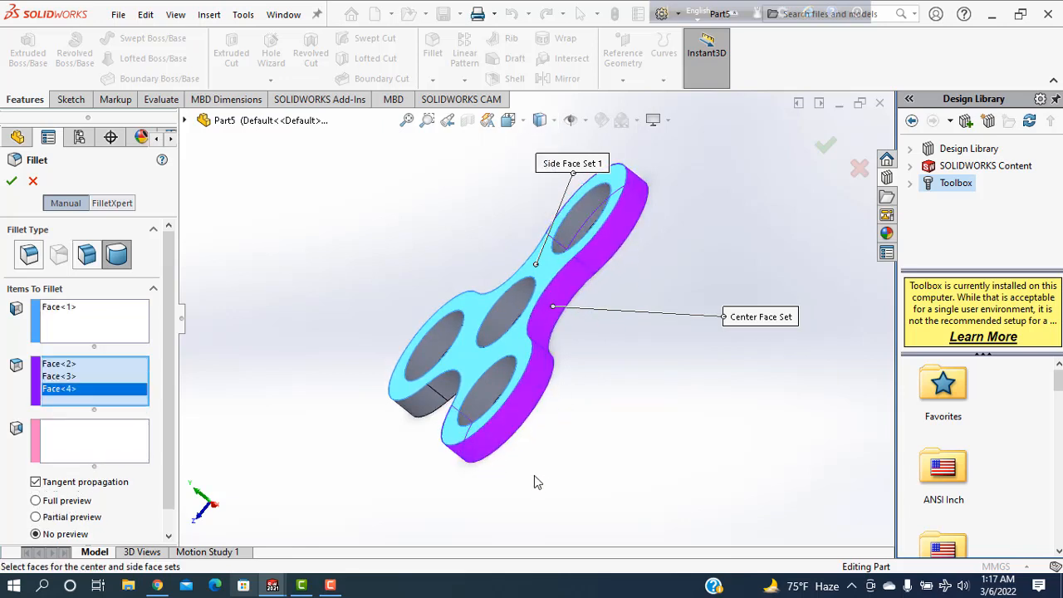
middle_drag(534, 476, 640, 391)
click(571, 343)
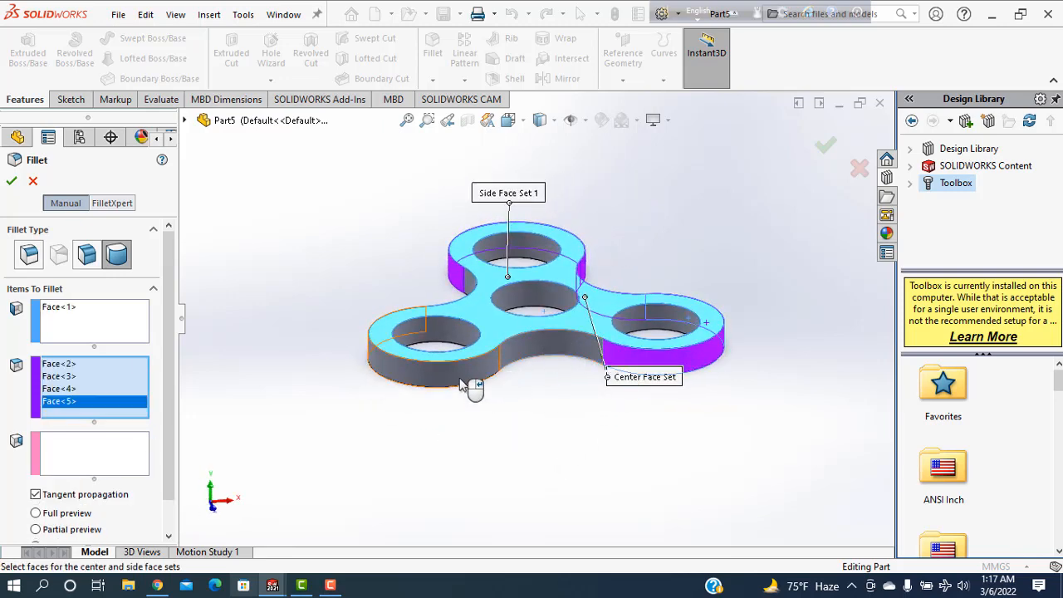
click(462, 384)
middle_drag(408, 415, 590, 495)
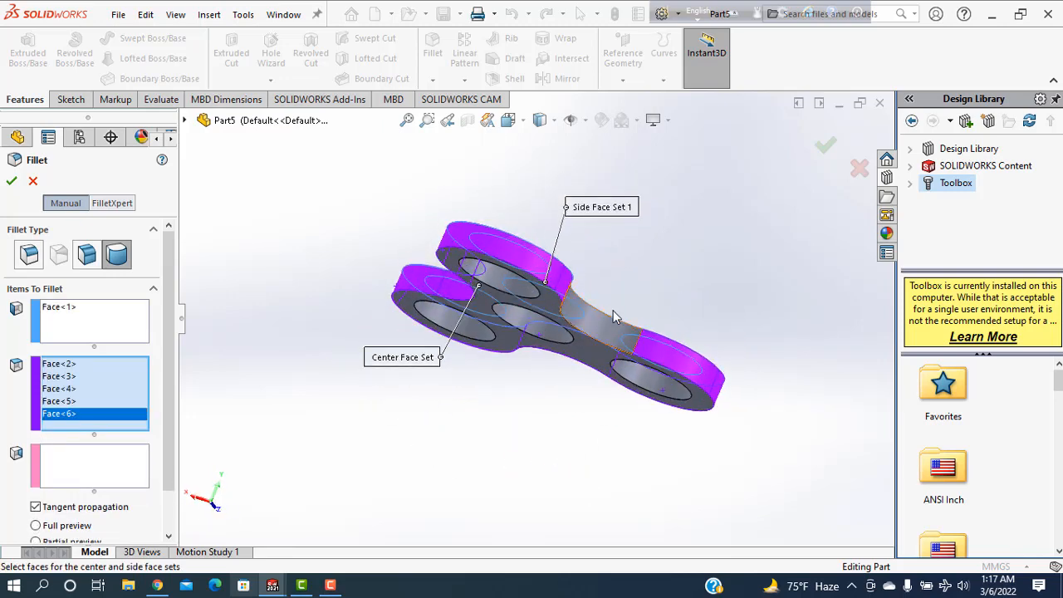
click(613, 312)
middle_drag(694, 300, 696, 241)
Assign the bottom face as the second side set and complete the full round fillet around the spinner's outer wall
click(104, 478)
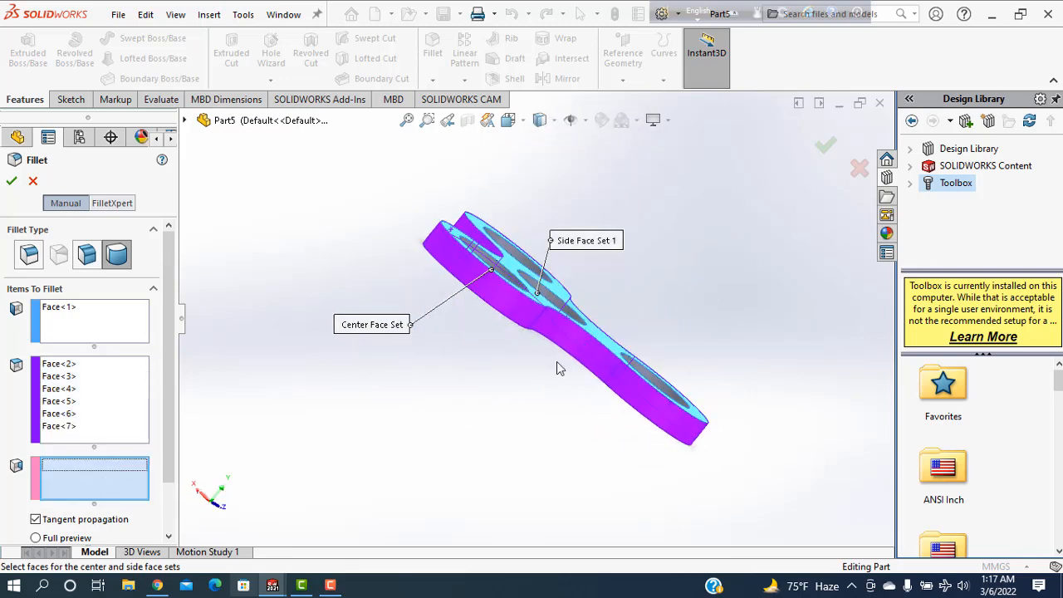
middle_drag(538, 477, 579, 387)
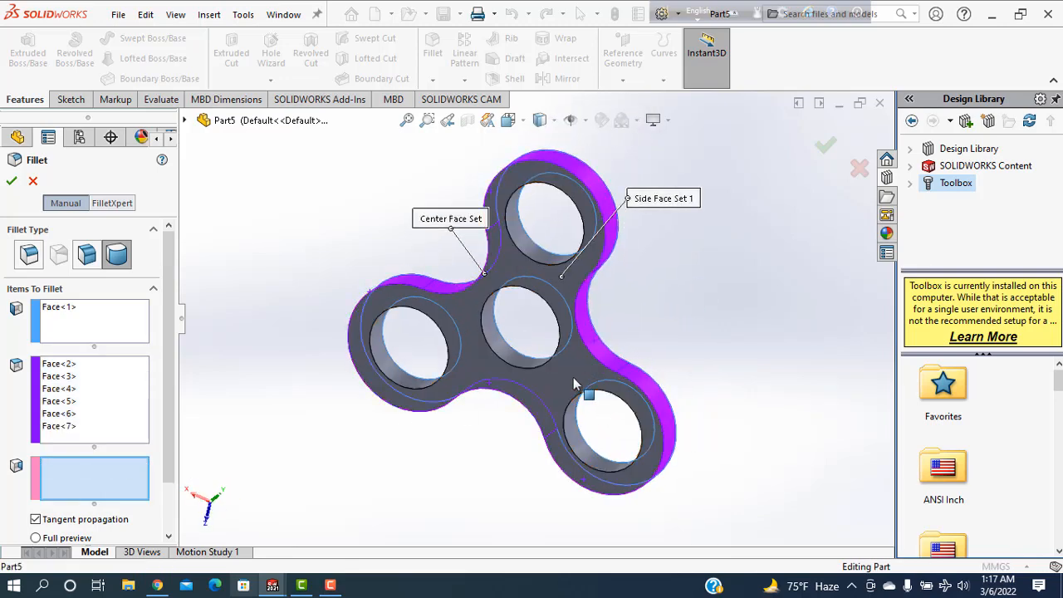
click(573, 380)
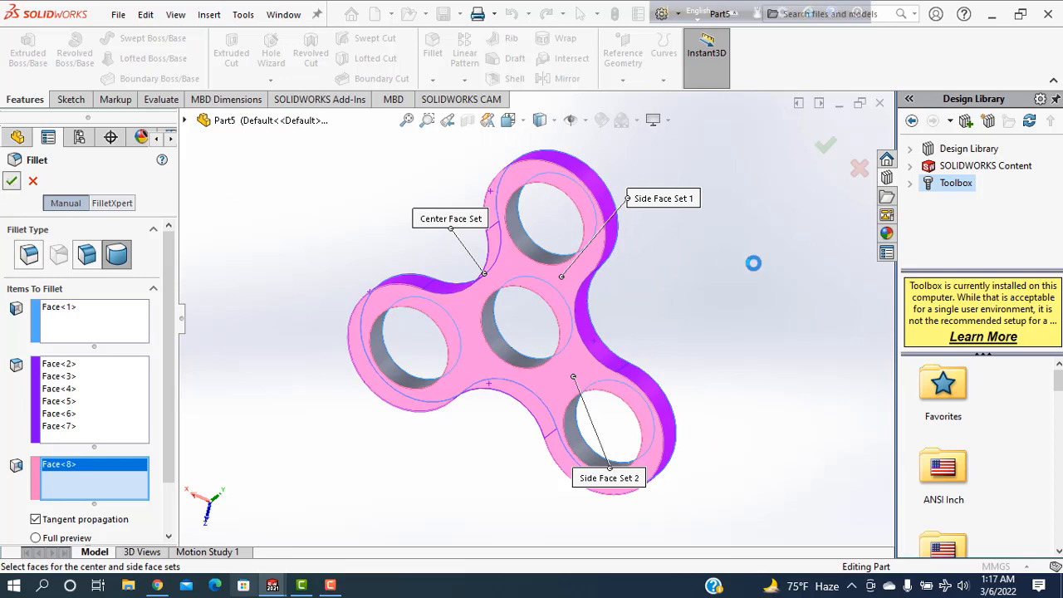
click(706, 244)
middle_drag(707, 244, 687, 259)
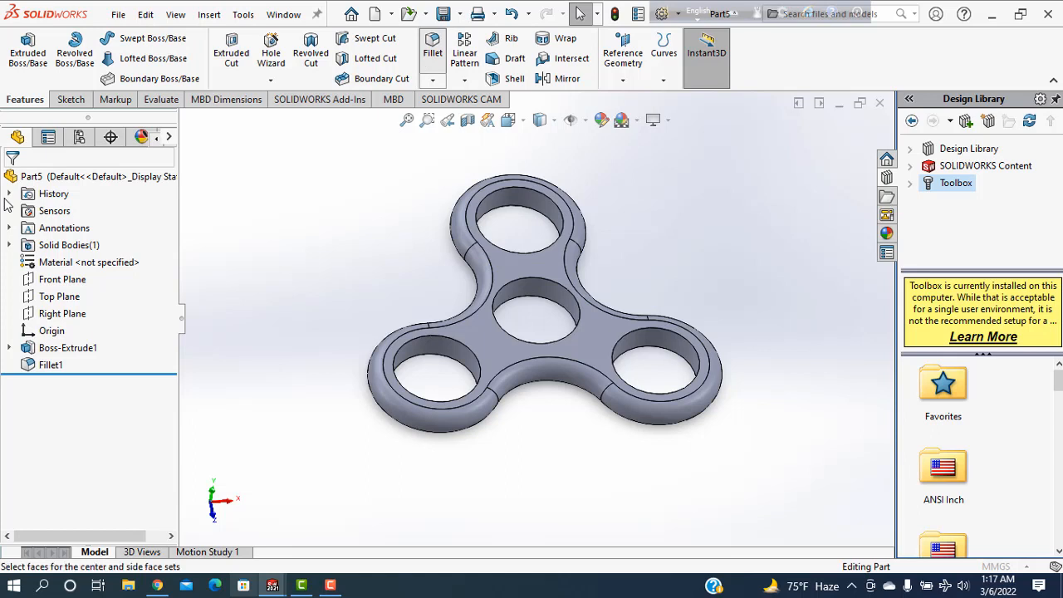
Fillet the rims of all four holes with a constant 0.5 mm radius by selecting their inner cylindrical faces
click(30, 254)
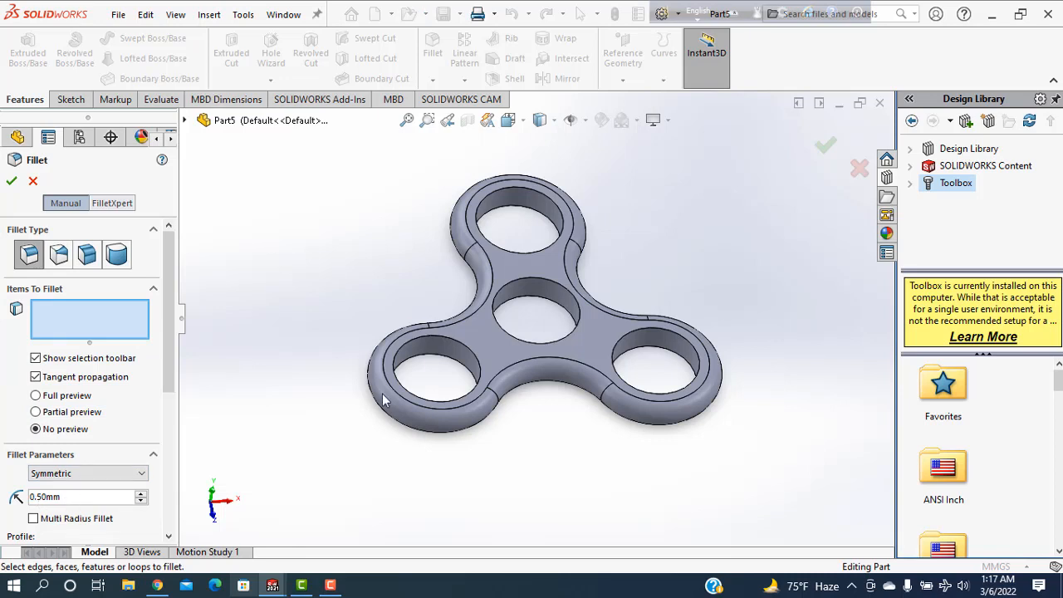
scroll(527, 315, down, 2)
click(525, 283)
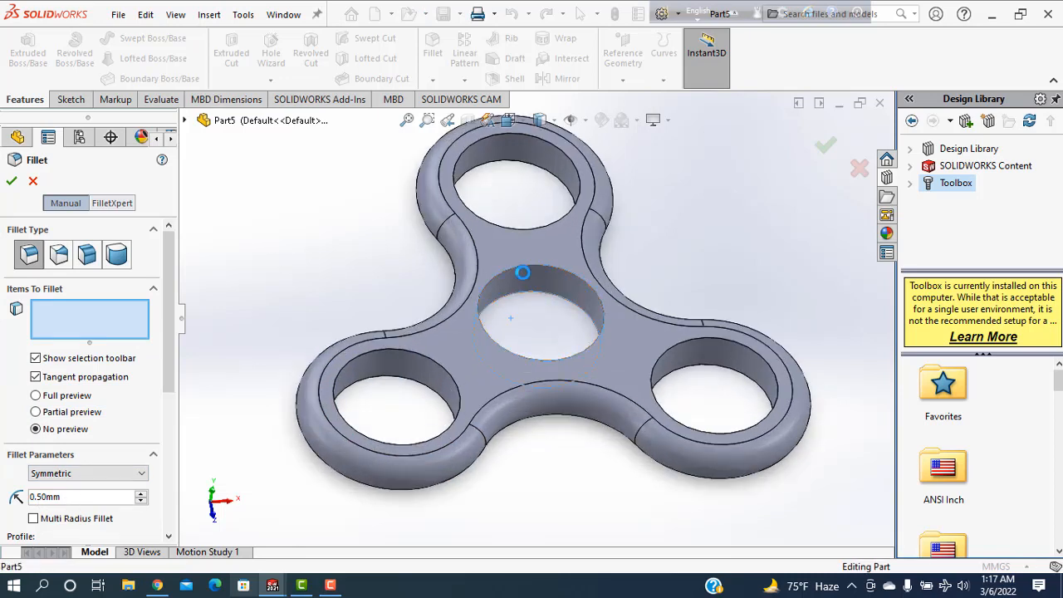
click(517, 154)
click(432, 387)
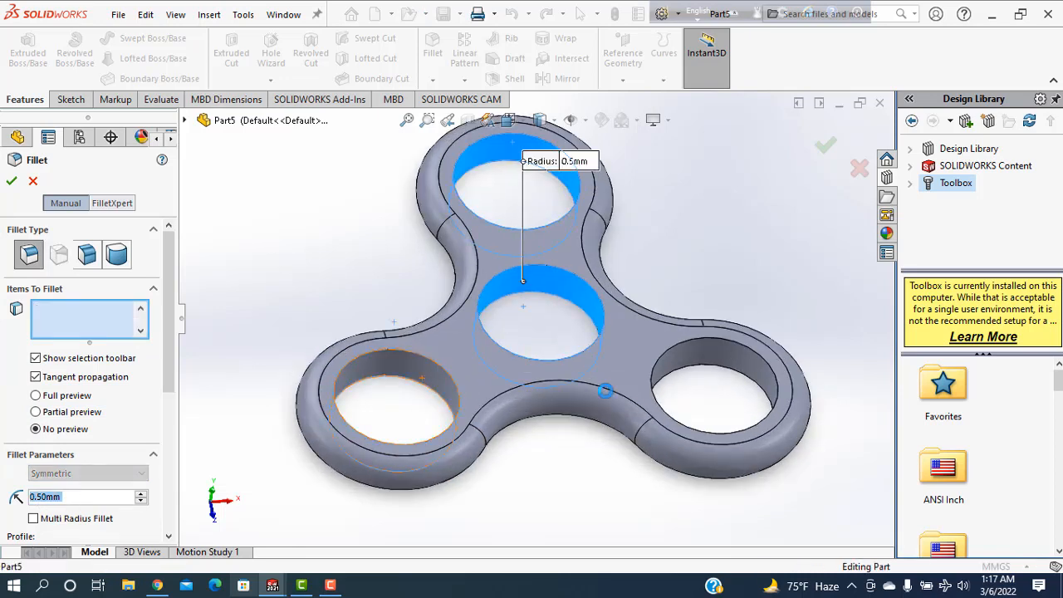
click(720, 355)
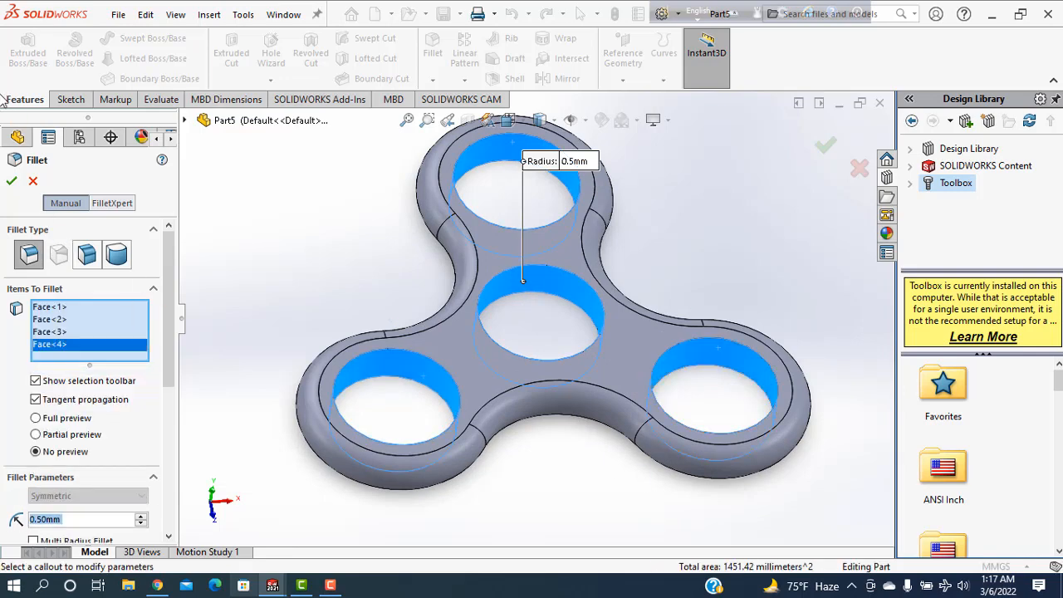
click(12, 185)
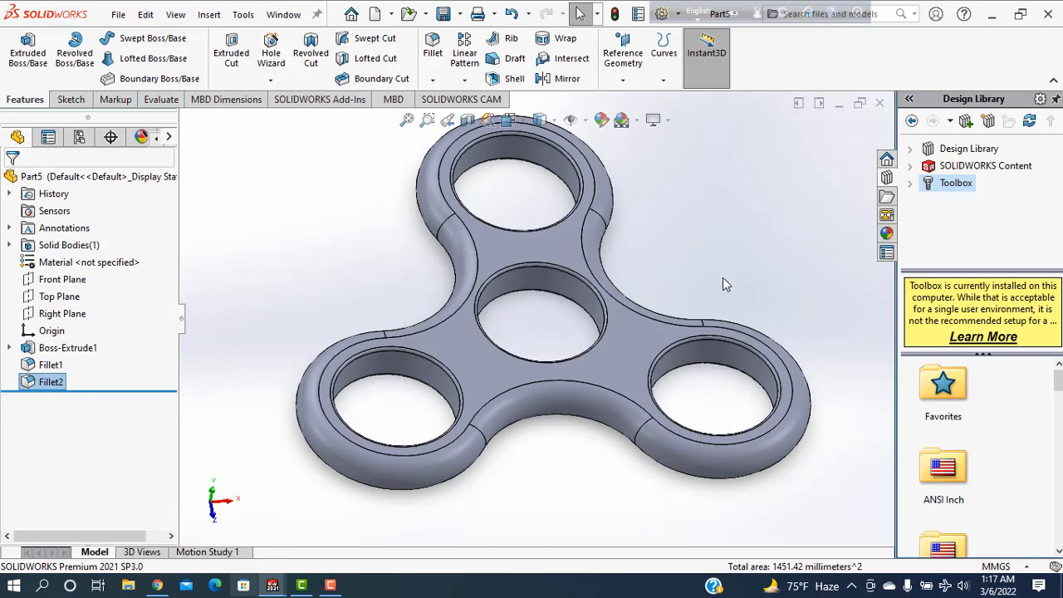
Apply a green appearance to the whole spinner body by including both fillet features and the base extrusion in the color selection
scroll(731, 274, up, 3)
middle_drag(742, 265, 584, 455)
scroll(606, 307, down, 3)
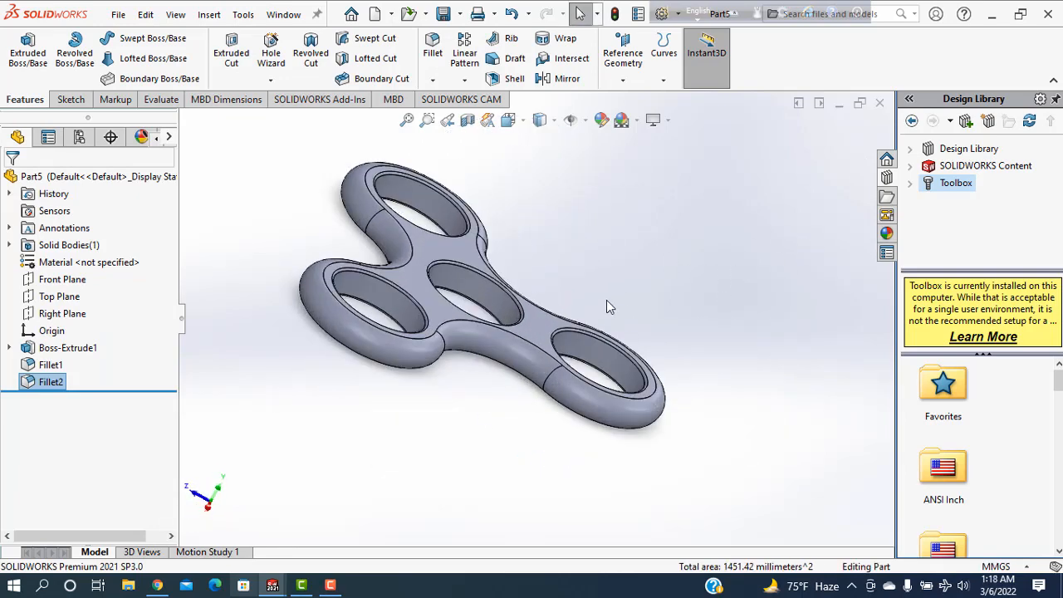
middle_drag(650, 291, 624, 240)
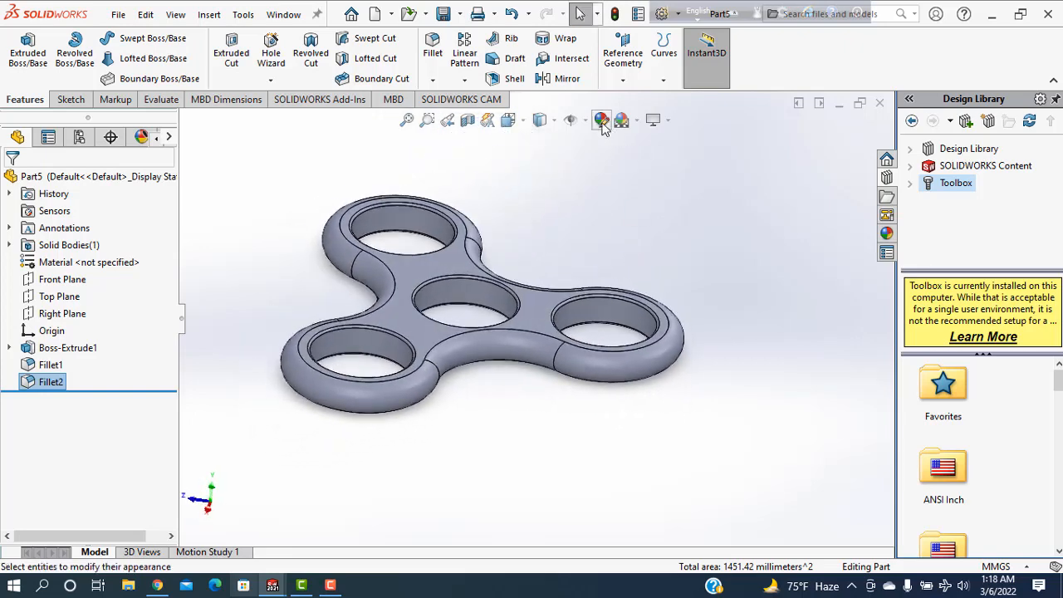
click(601, 121)
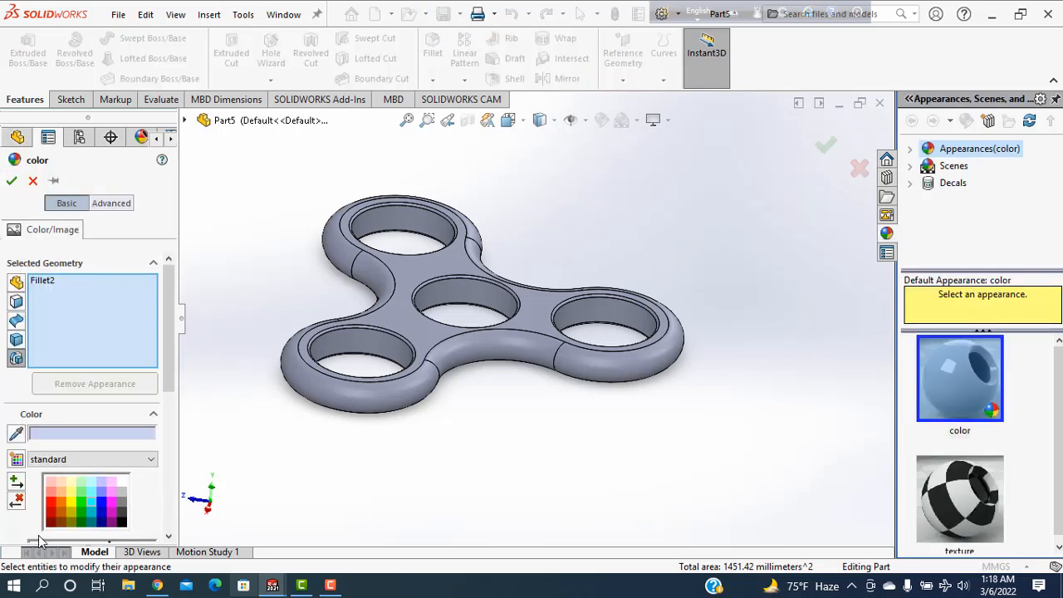
click(388, 323)
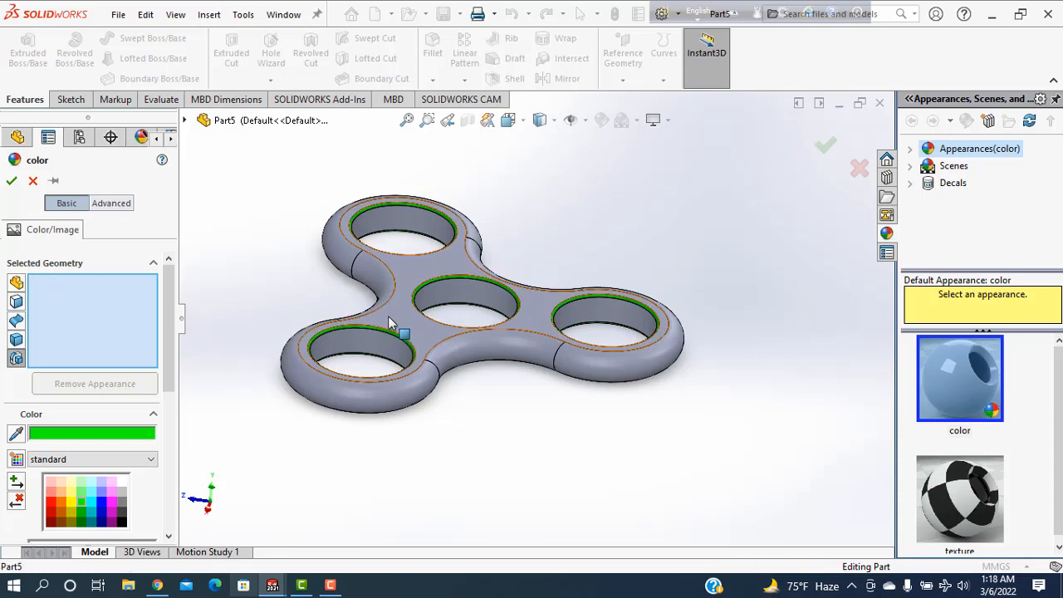
click(375, 276)
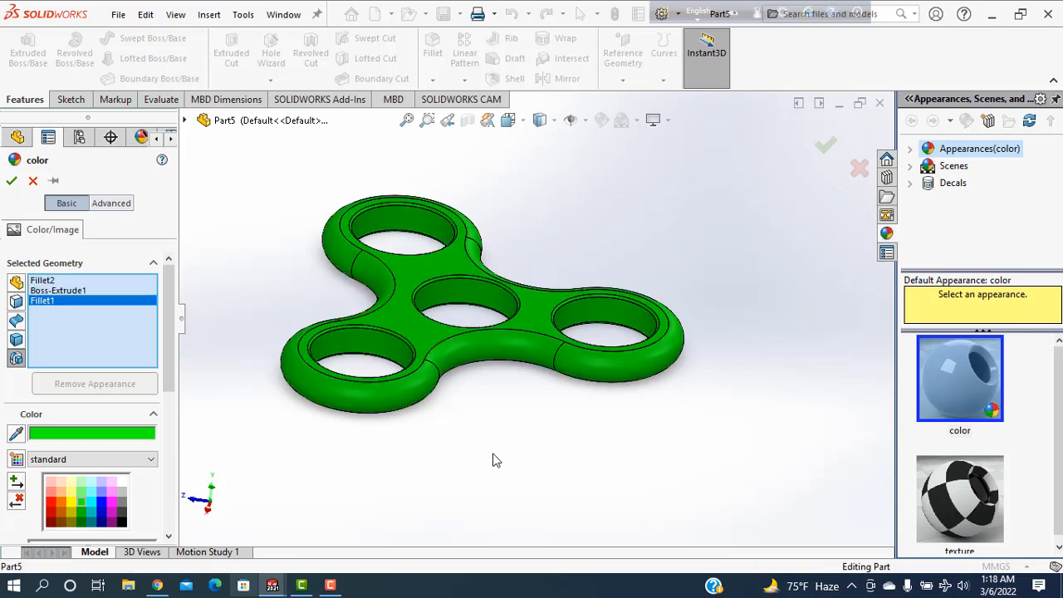
mouse_move(479, 474)
middle_down()
mouse_move(482, 335)
mouse_move(441, 472)
mouse_move(470, 477)
middle_up()
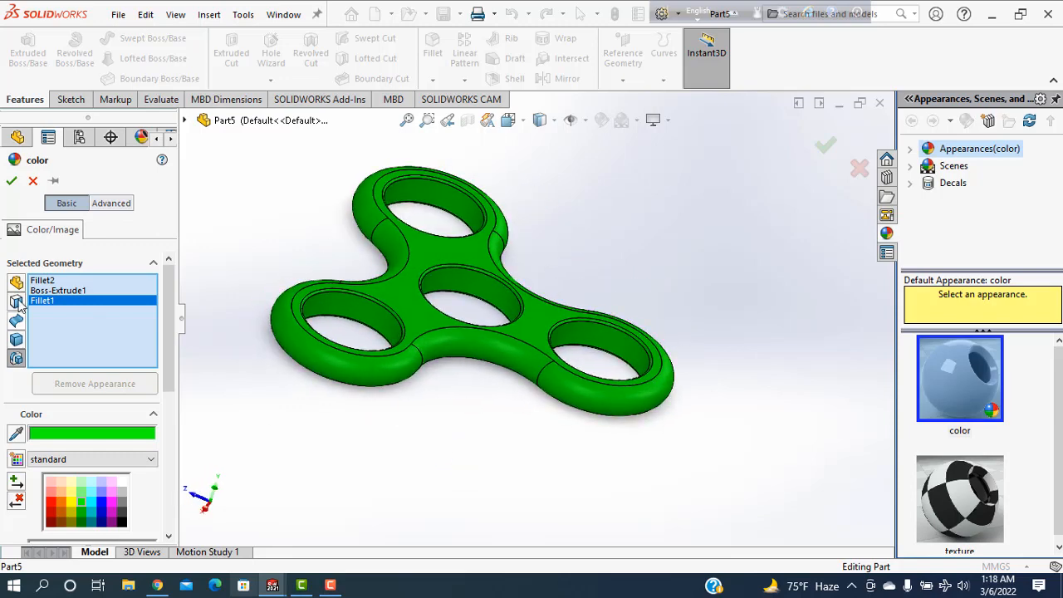
click(11, 180)
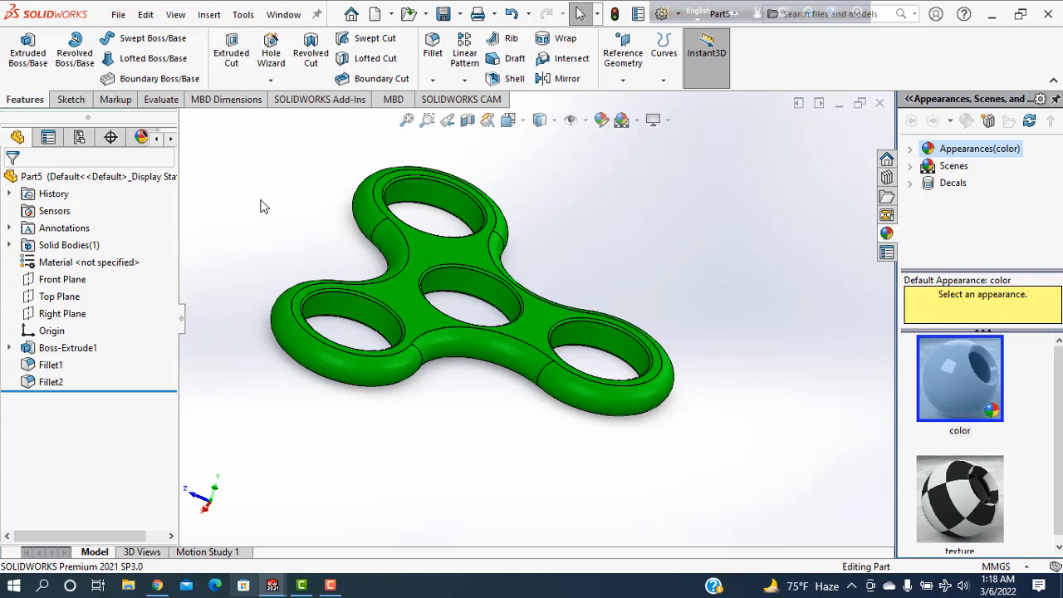
Switch the model's display style to shaded without edges
middle_drag(593, 261, 437, 239)
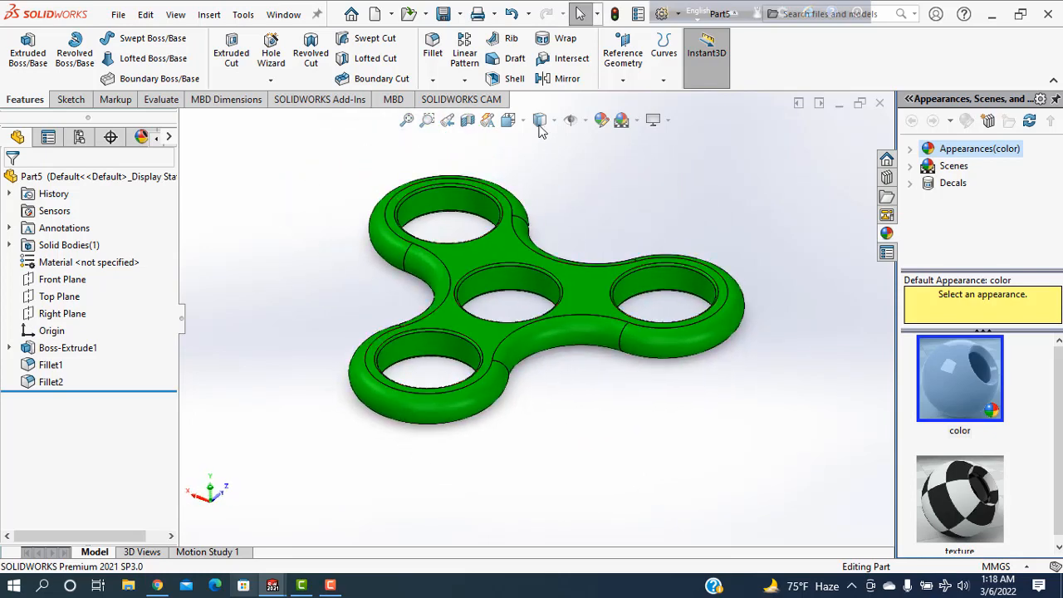
click(559, 122)
click(542, 163)
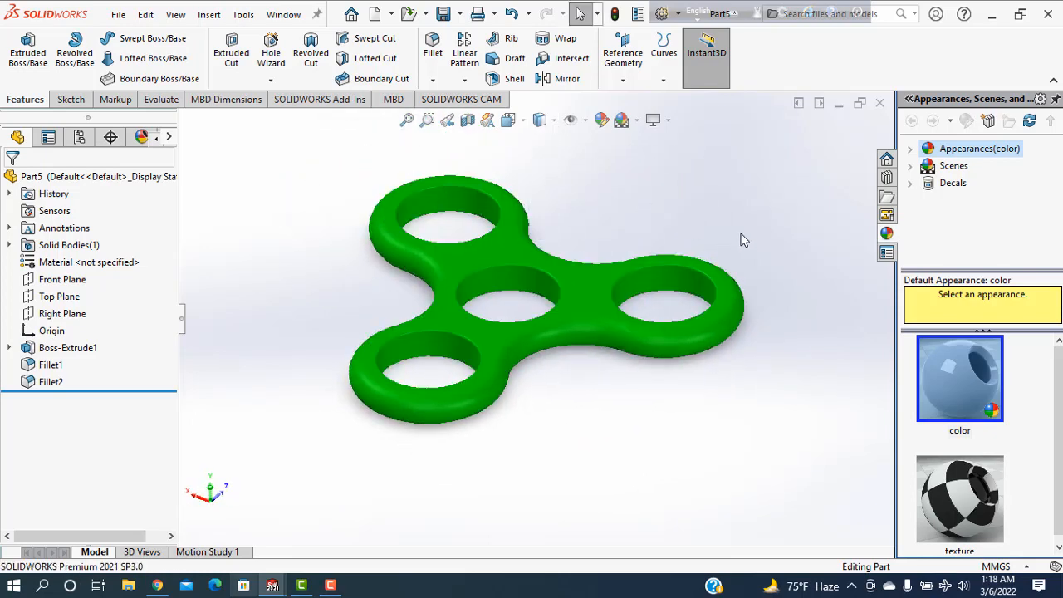
mouse_move(722, 267)
middle_down()
mouse_move(621, 324)
mouse_move(491, 374)
mouse_move(553, 539)
mouse_move(553, 503)
mouse_move(554, 521)
middle_up()
Save the part as "part 1 spinner" in the Four stroke cylinder folder, keeping the SOLIDWORKS Part file type
click(118, 15)
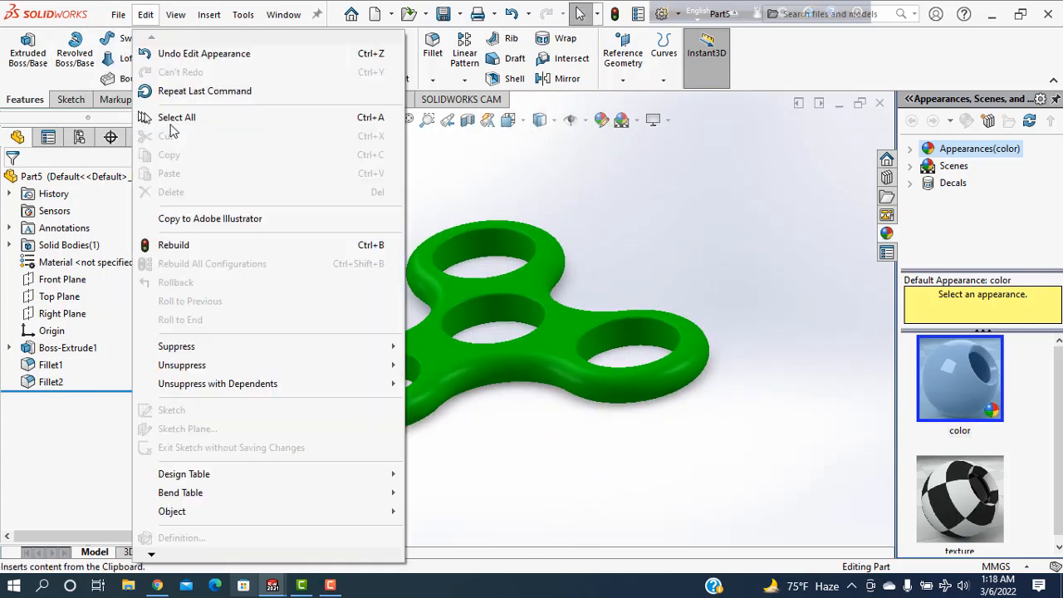
mouse_move(118, 11)
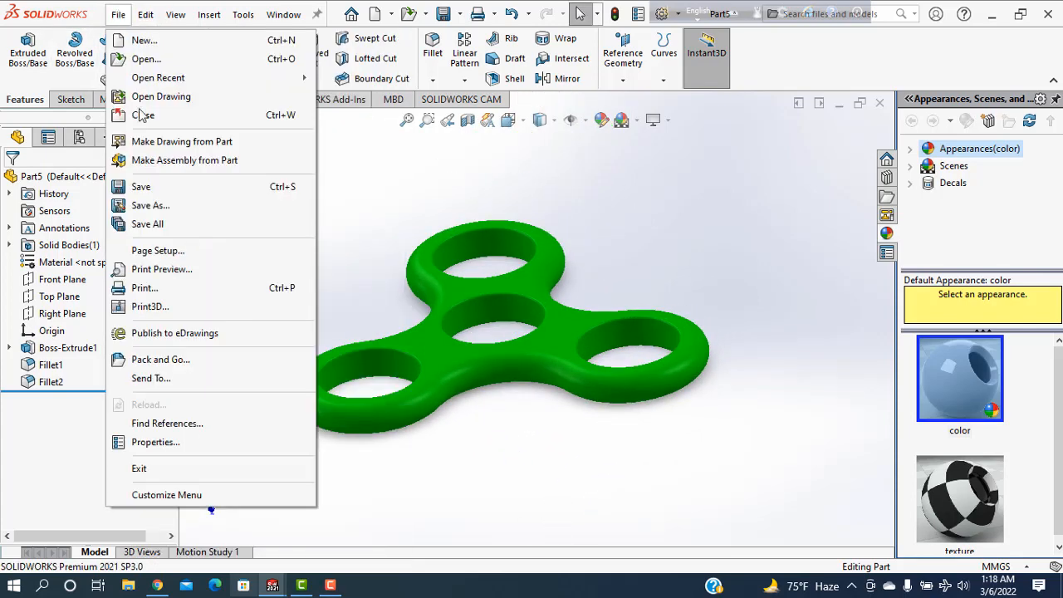
click(156, 207)
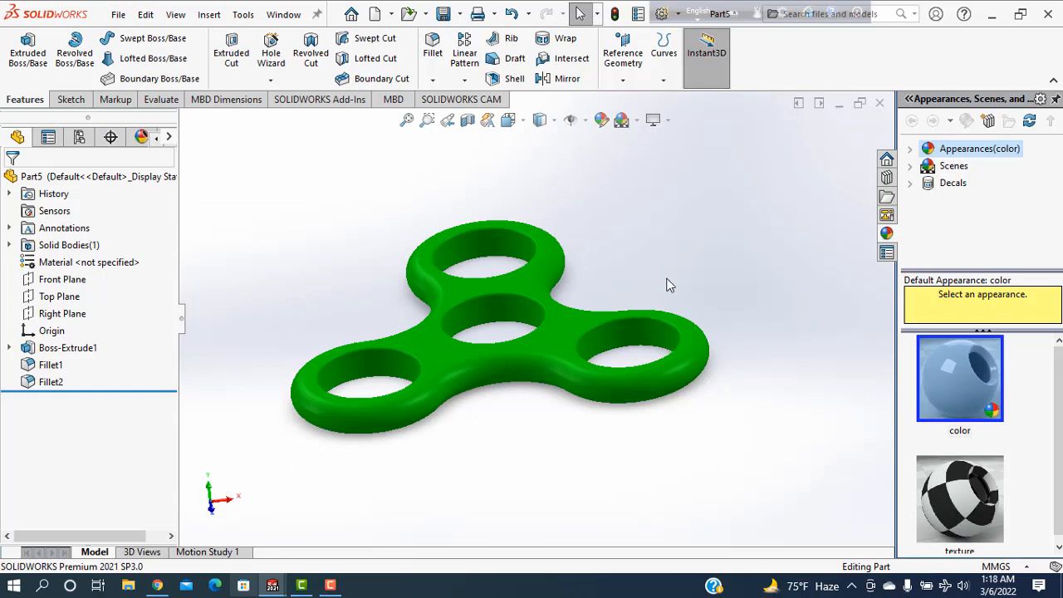
text(pa)
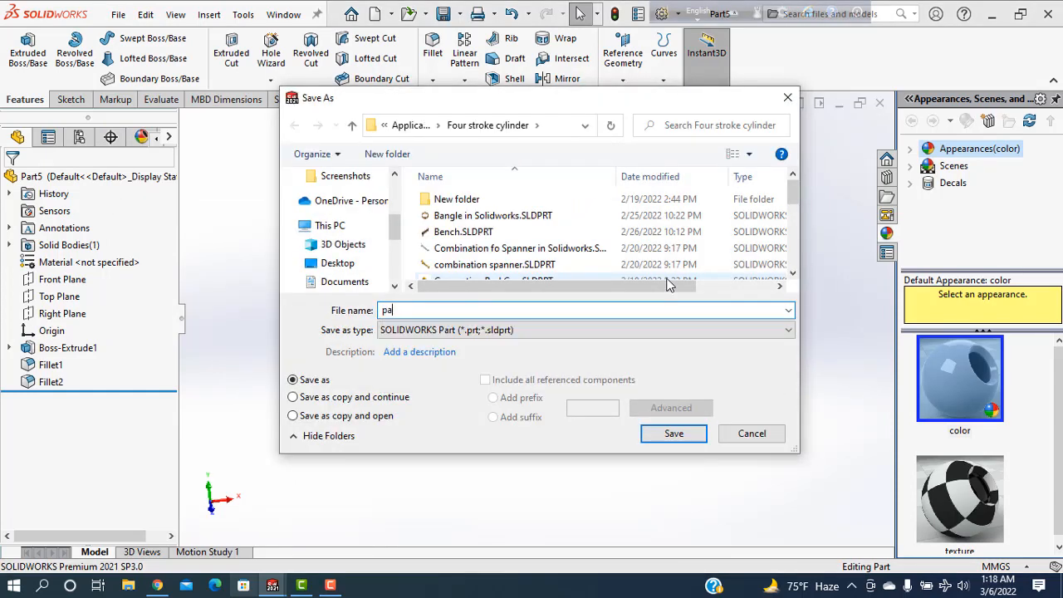
text(rt 1 spinner)
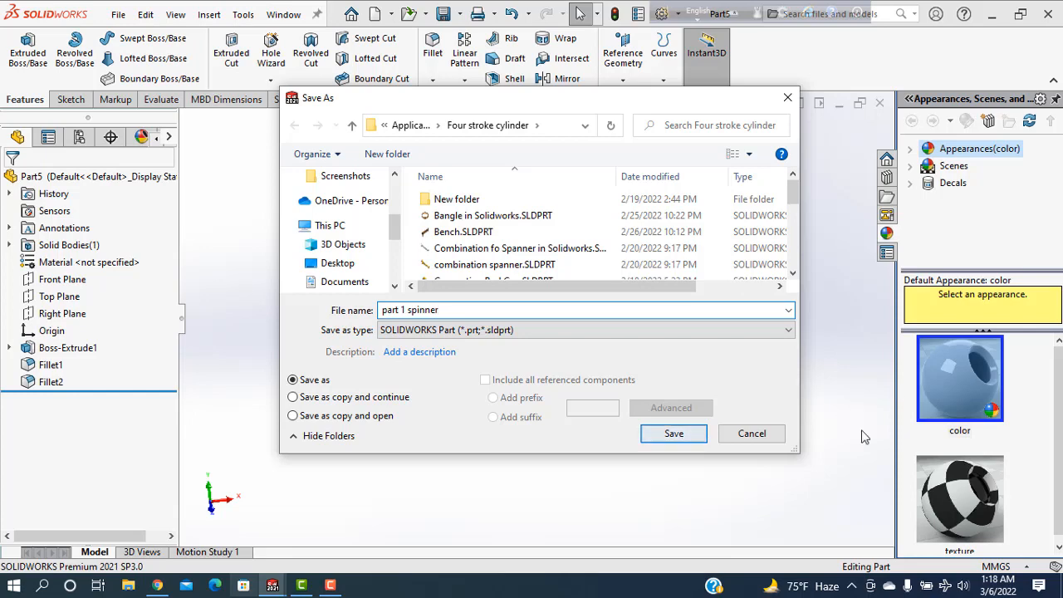
click(674, 434)
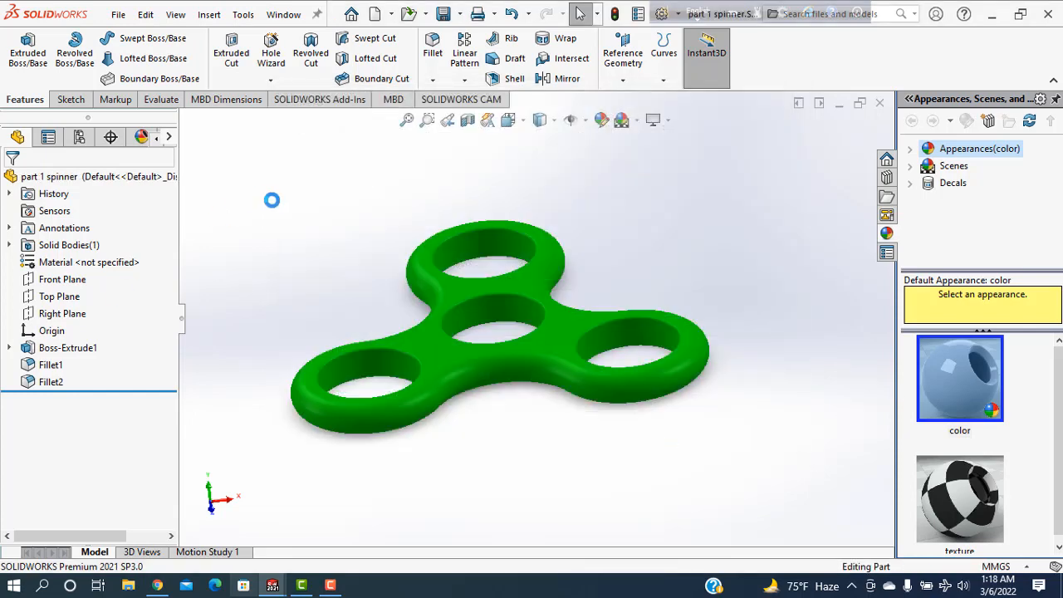
Set the display style to shaded with edges, and make an assembly from the part with the spinner body placed in it
click(554, 126)
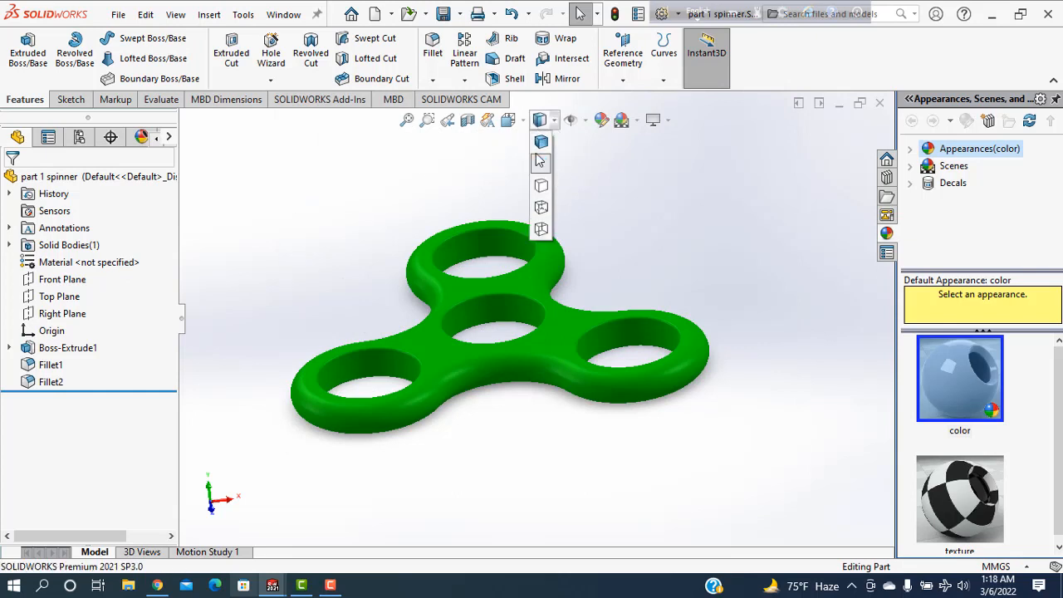
click(541, 142)
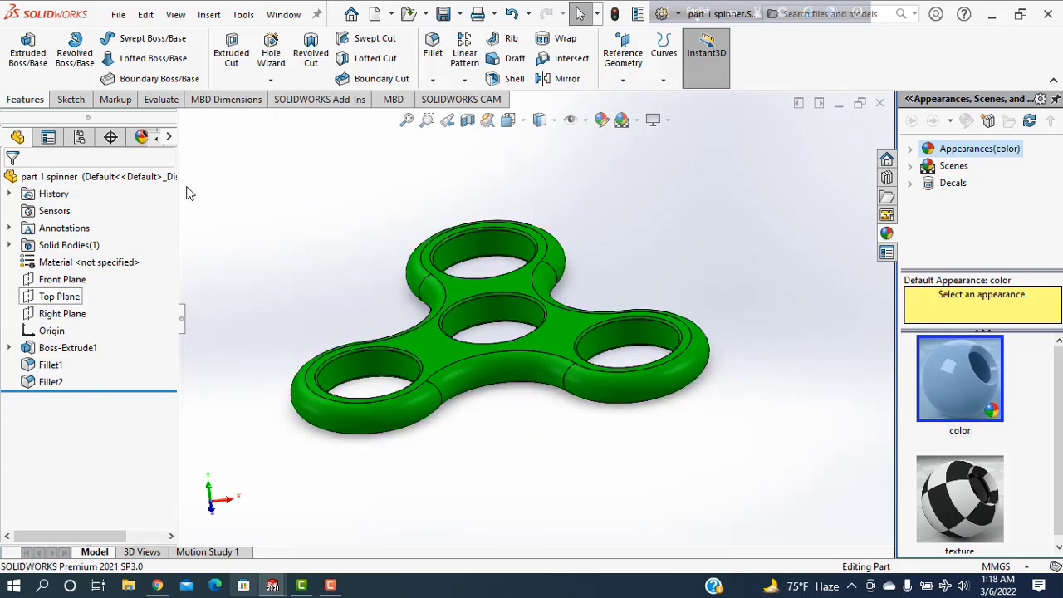
click(121, 16)
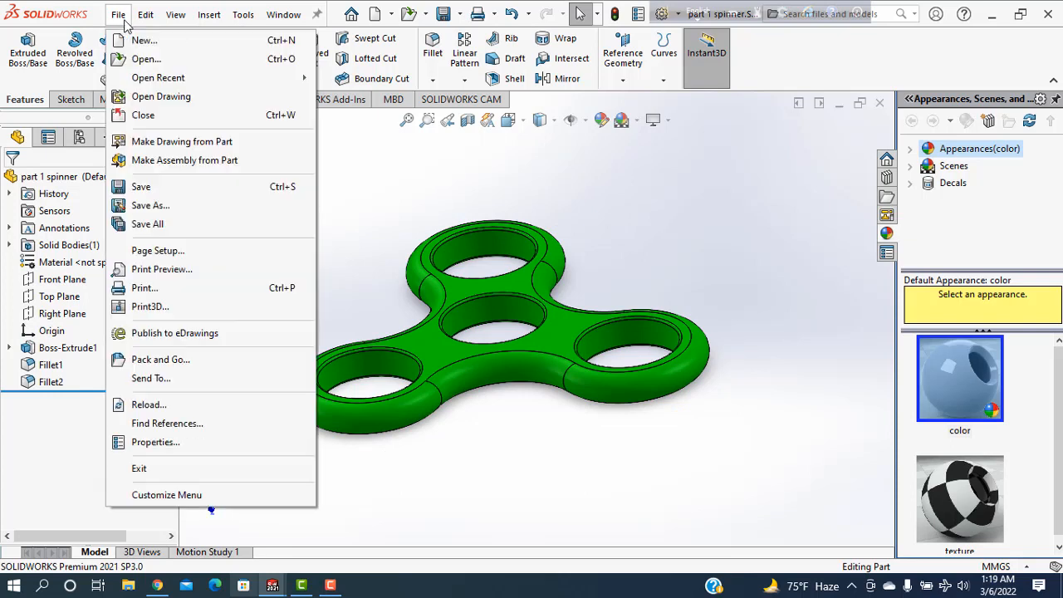
click(165, 165)
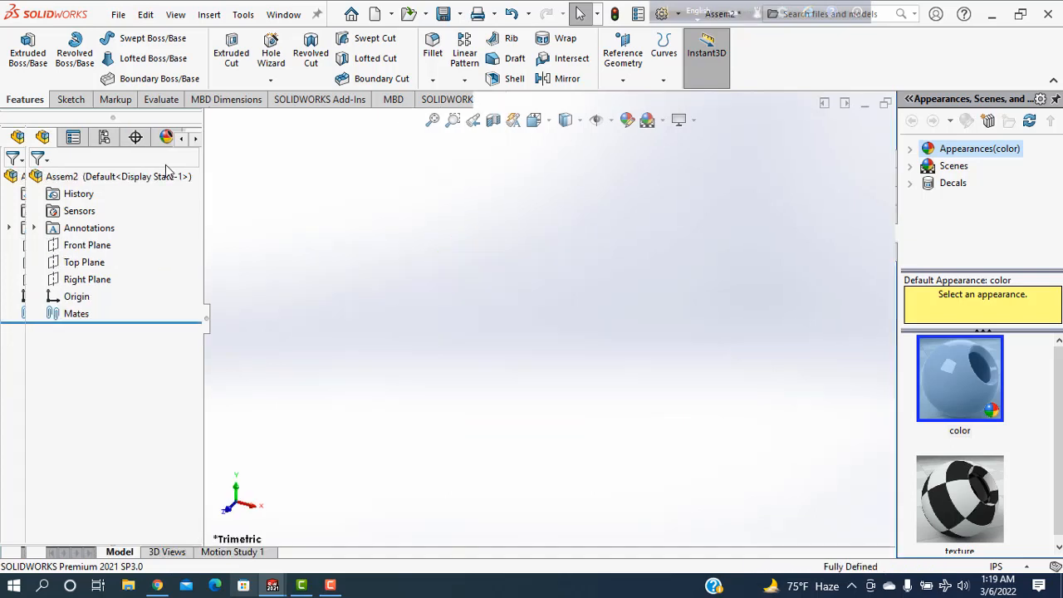
click(431, 331)
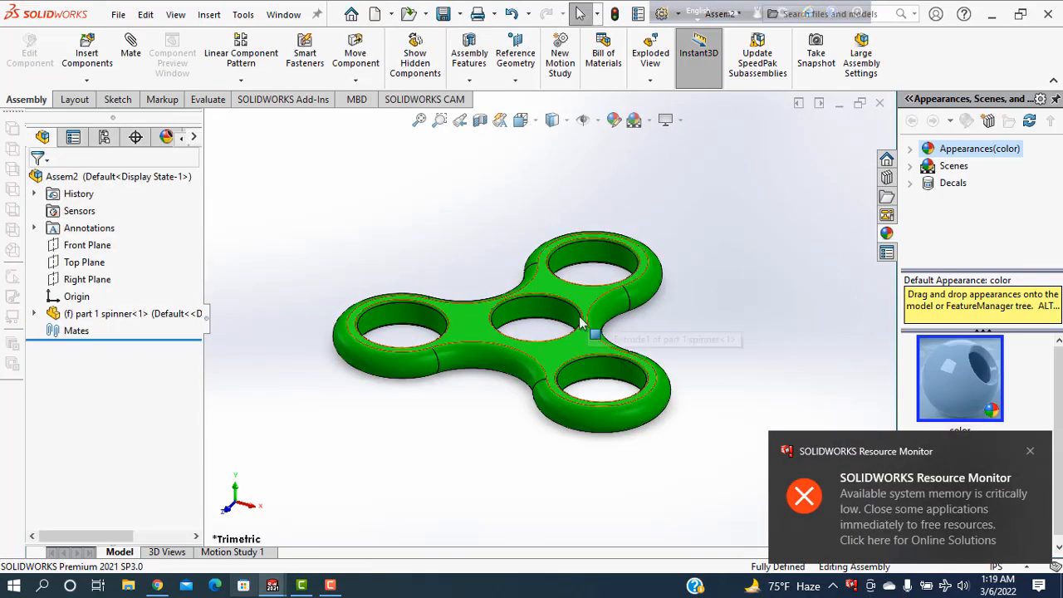
Insert an Angular Contact Ball Bearing from the Toolbox's BSI ball bearings at the spinner's central hole
click(886, 180)
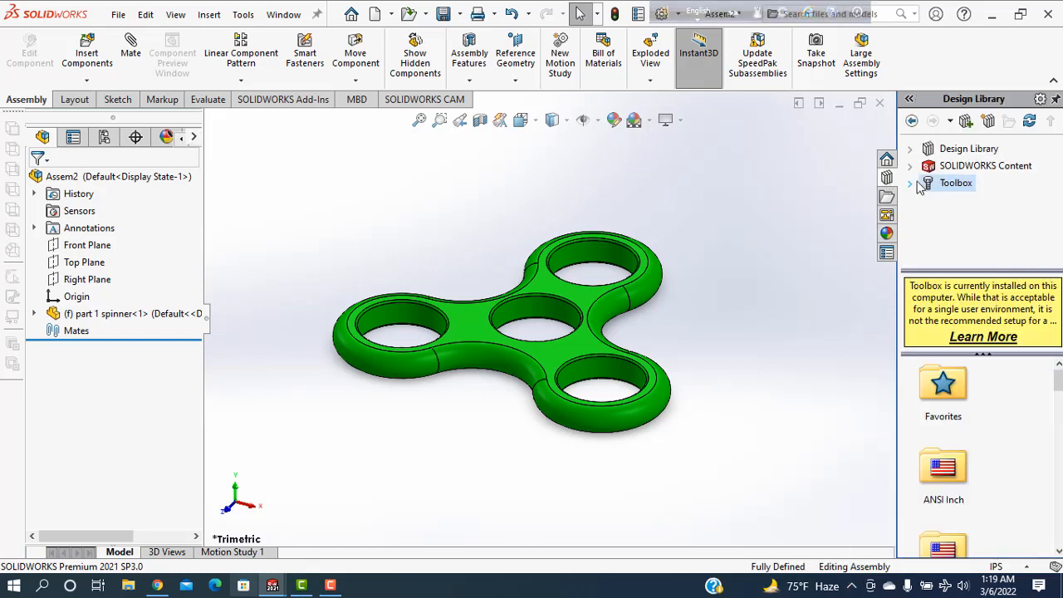
click(915, 181)
scroll(978, 227, down, 1)
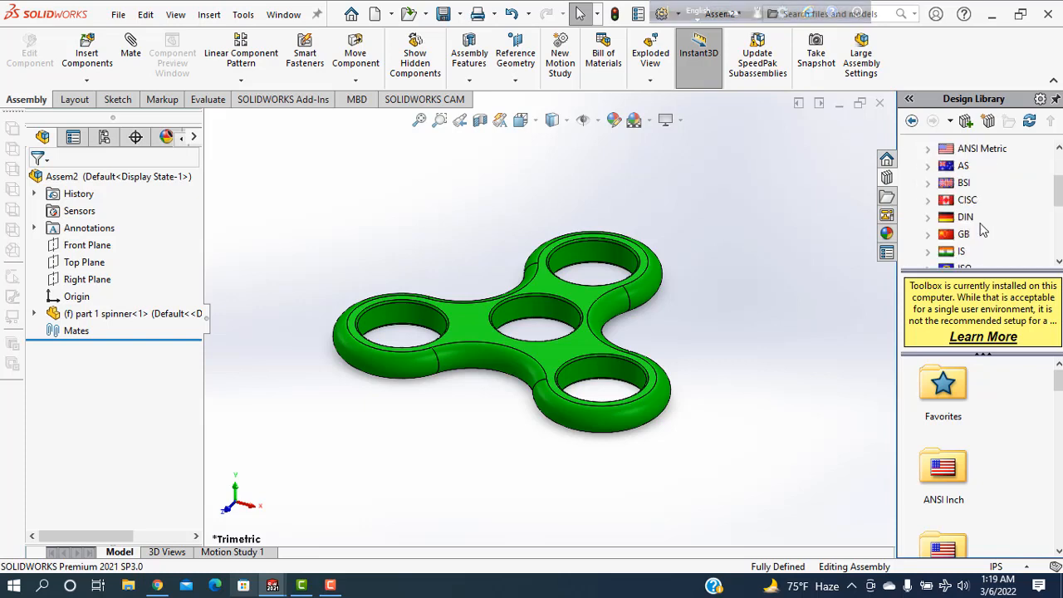
scroll(949, 506, down, 3)
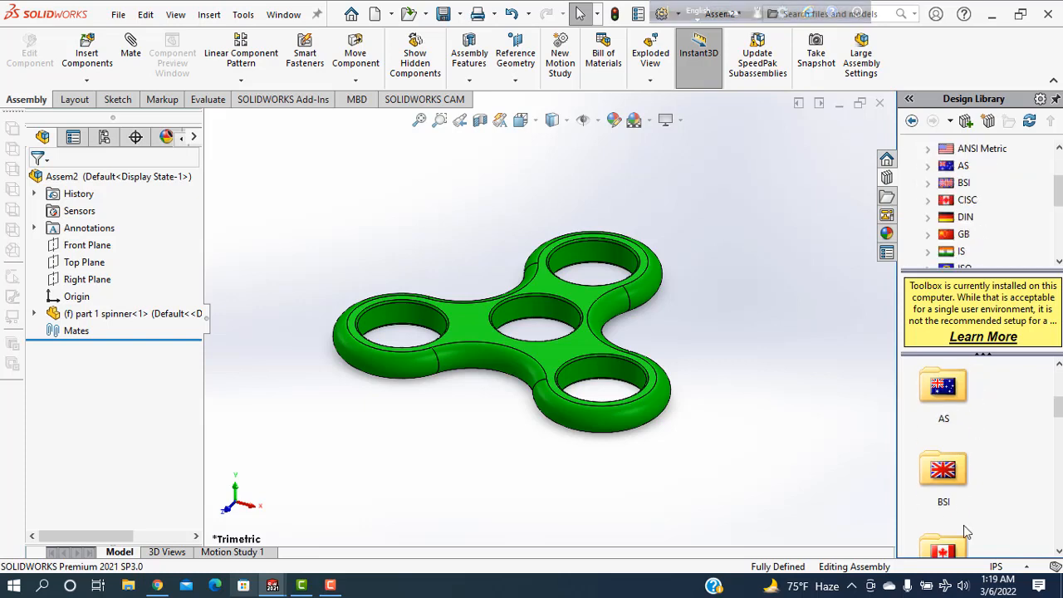
double_click(943, 474)
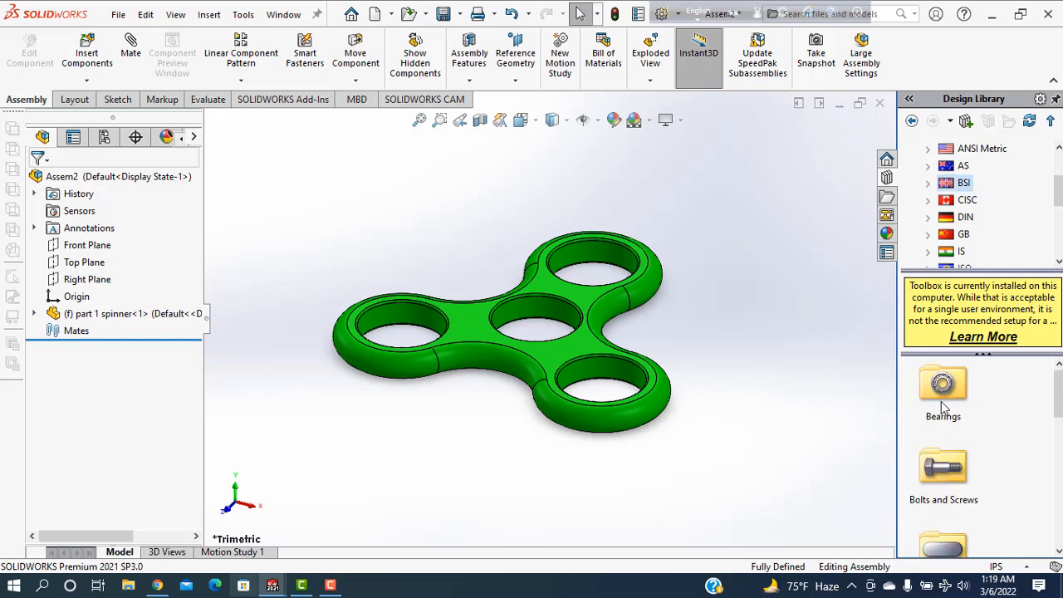
double_click(943, 406)
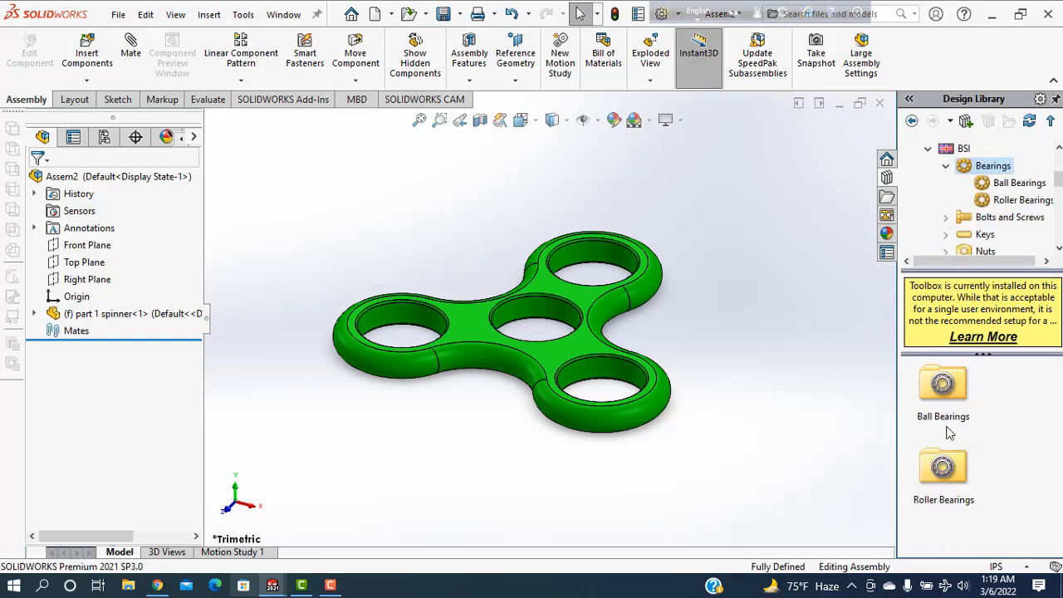
double_click(955, 384)
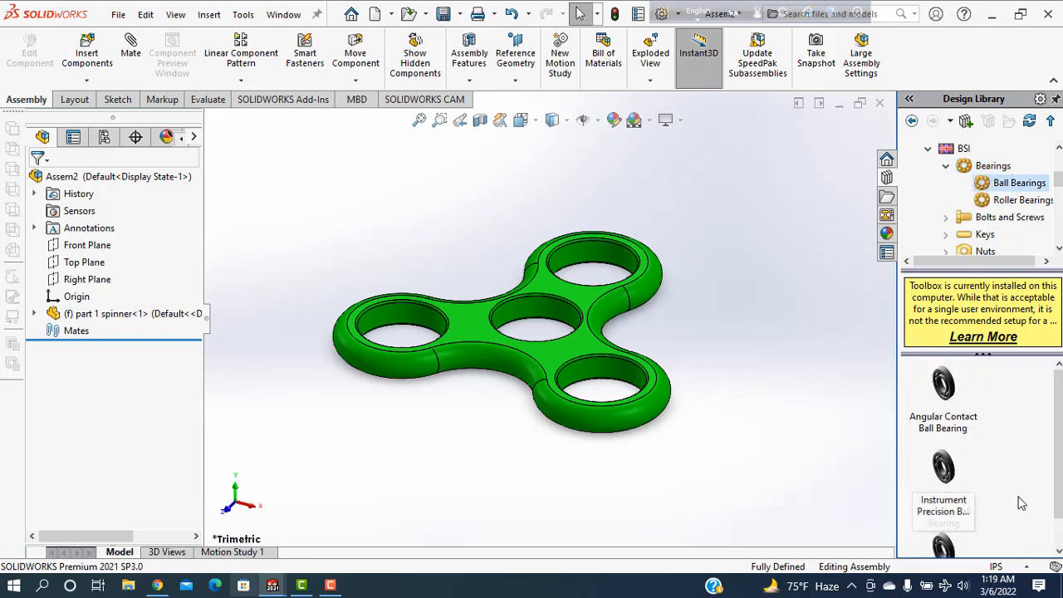
scroll(1023, 501, down, 1)
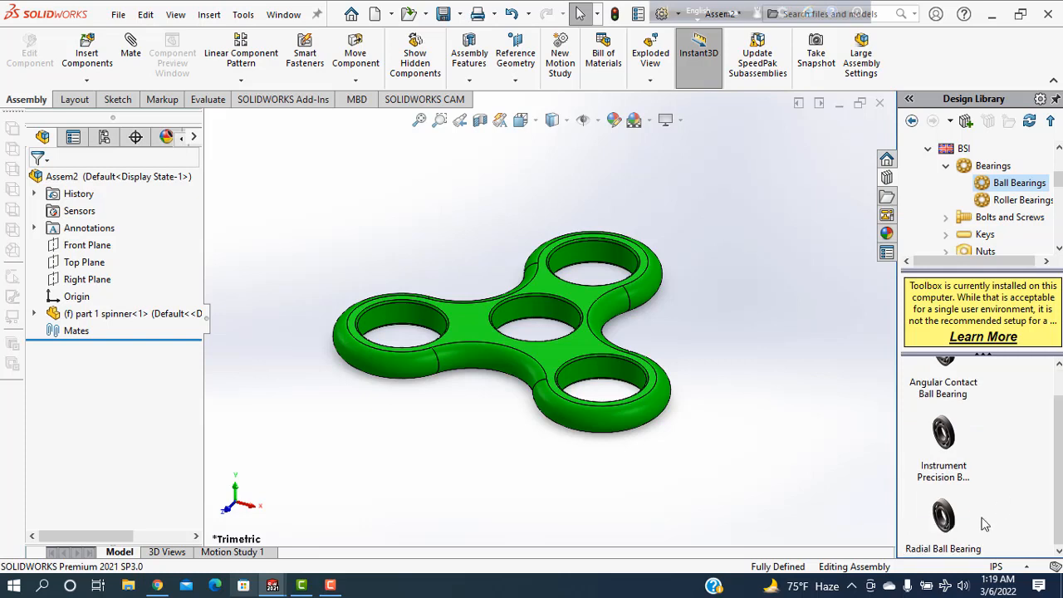
scroll(980, 482, up, 1)
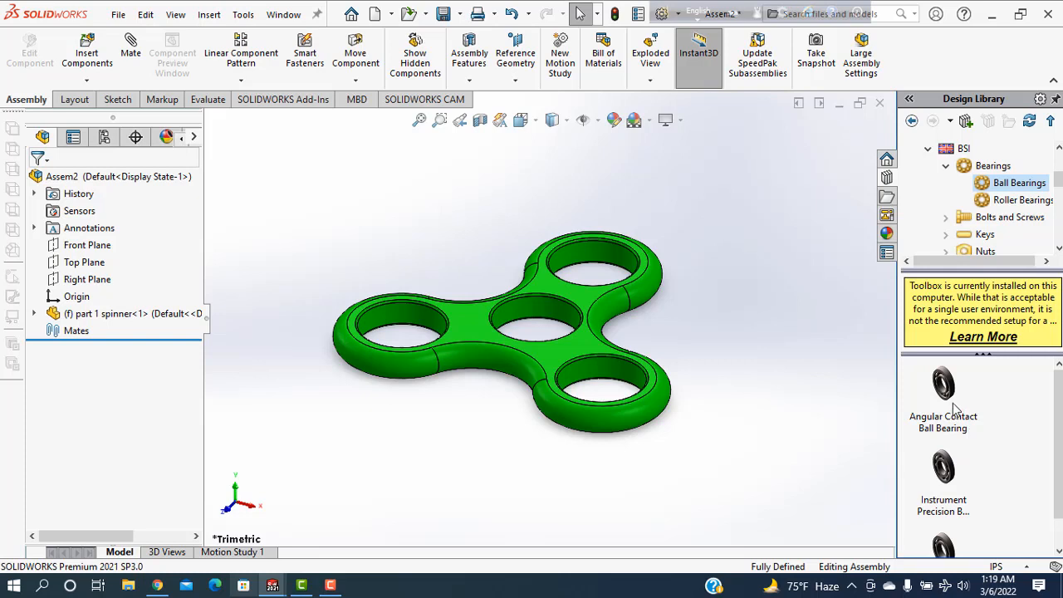
drag(950, 401, 567, 324)
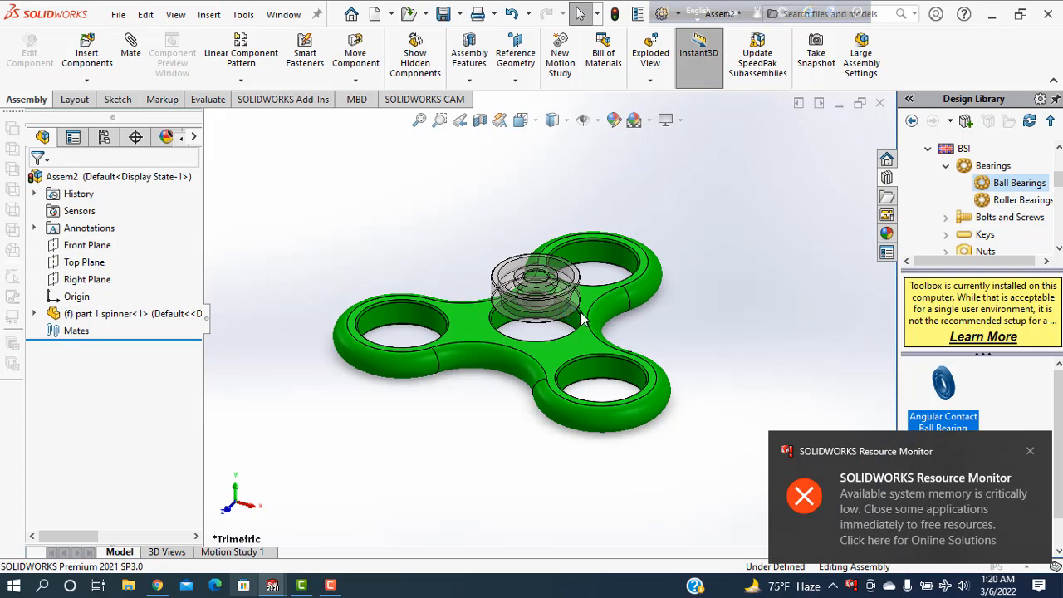
click(1029, 453)
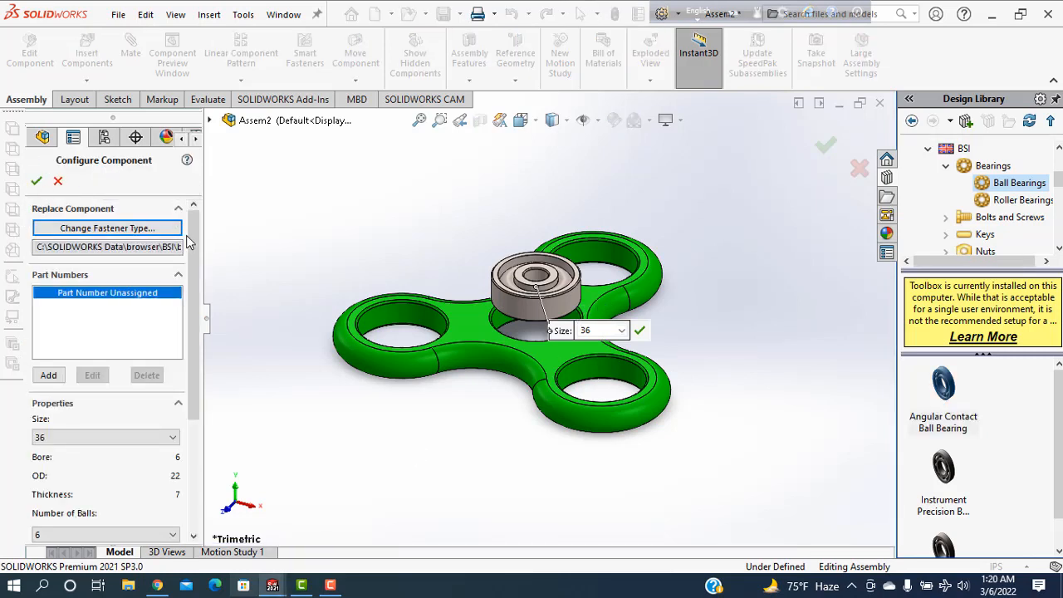
Configure the size 36 bearing with Full number of balls, Detailed display and an added cage
drag(191, 252, 204, 365)
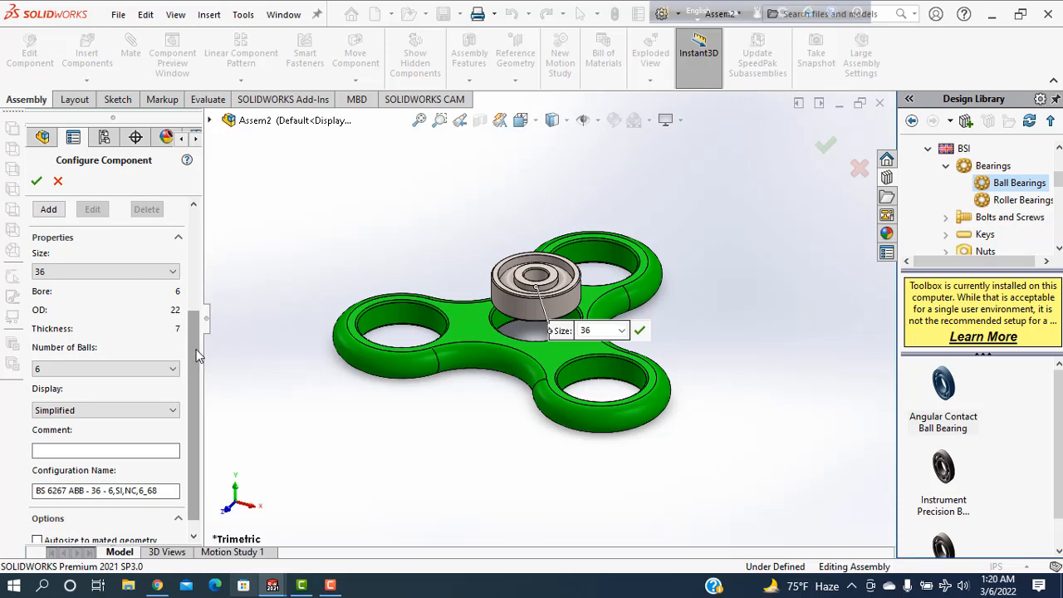
scroll(198, 355, down, 1)
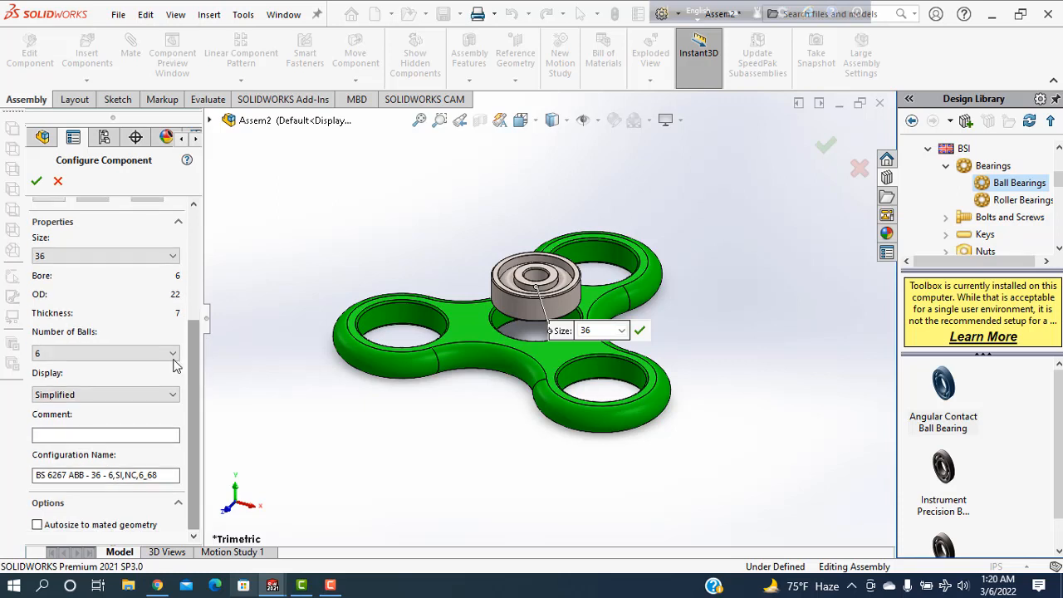
click(174, 354)
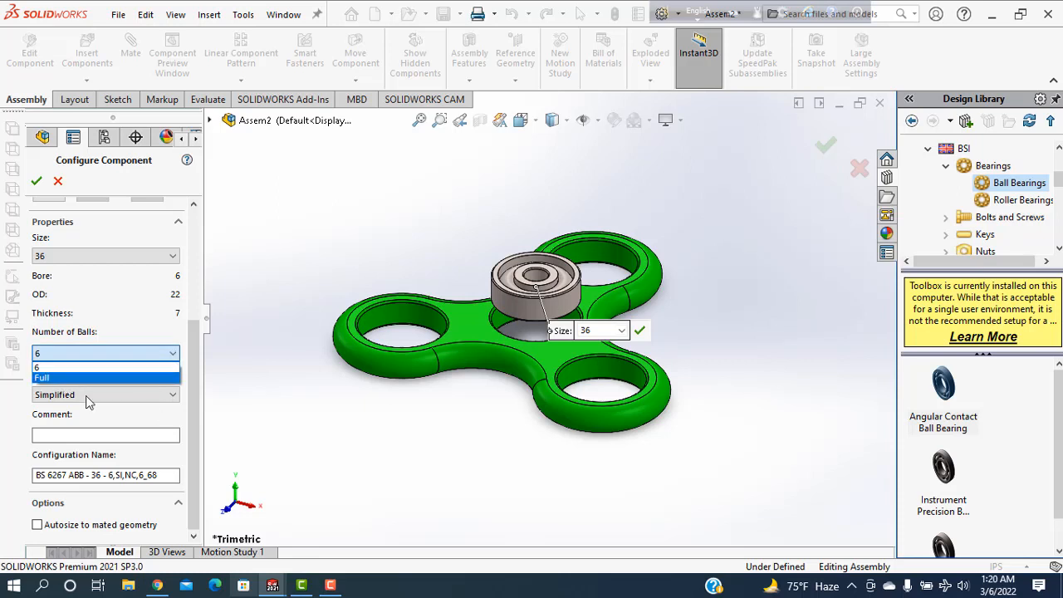
click(40, 378)
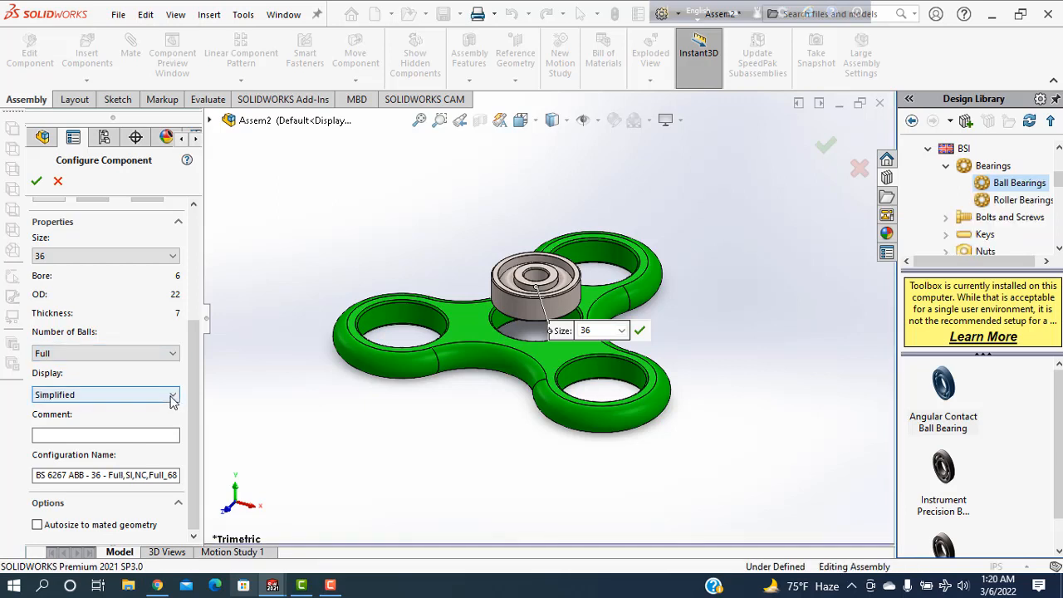
click(172, 395)
click(66, 419)
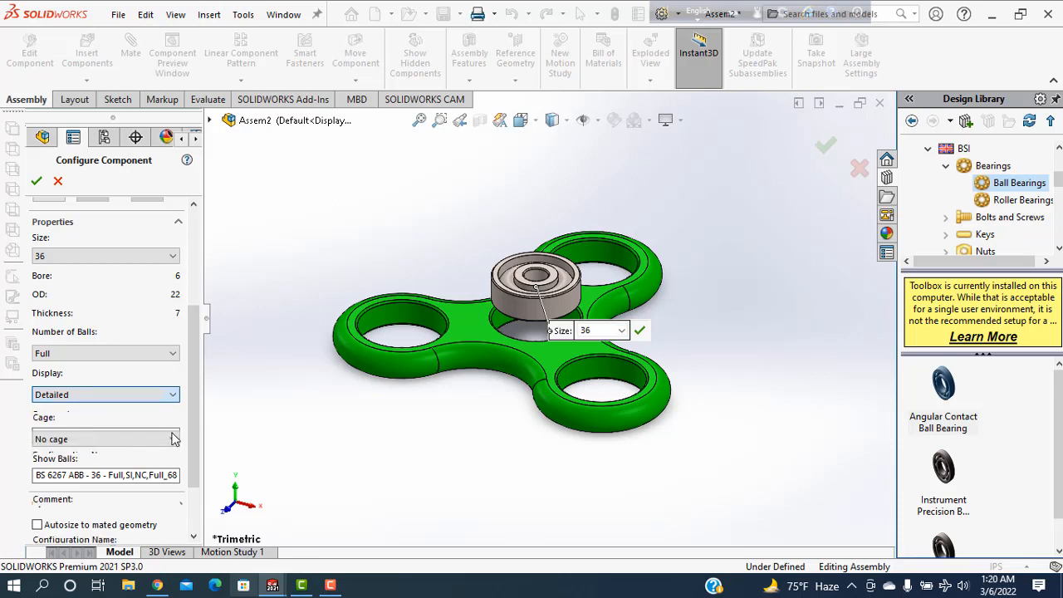
click(174, 442)
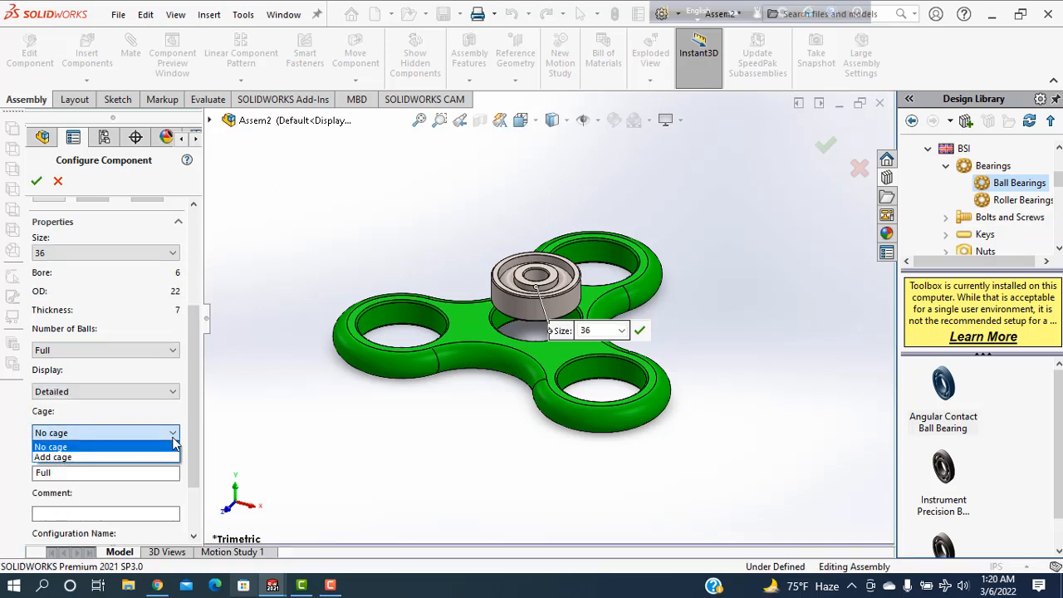
click(59, 459)
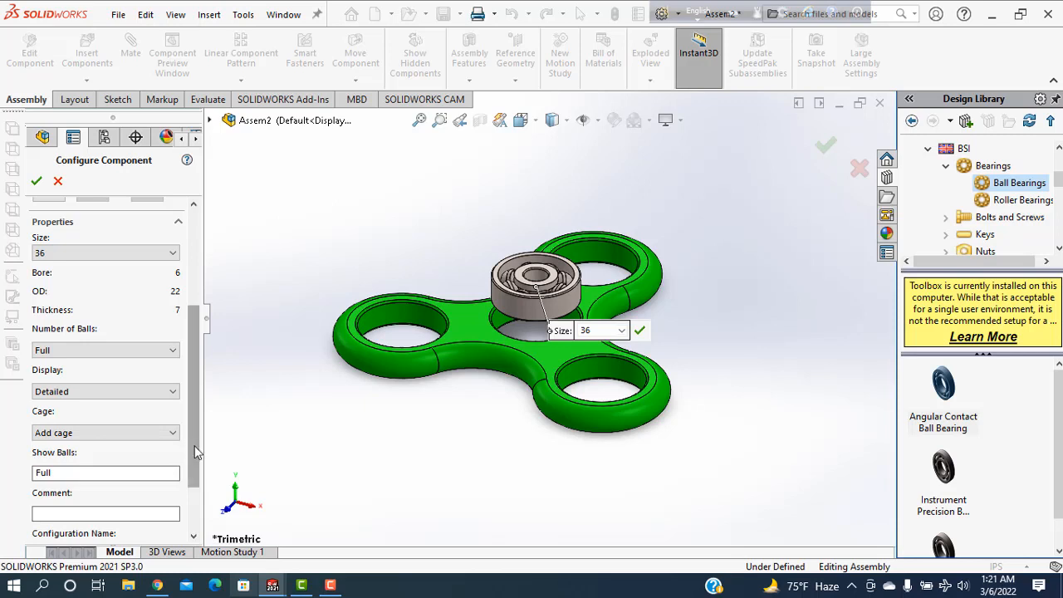
drag(200, 462, 200, 503)
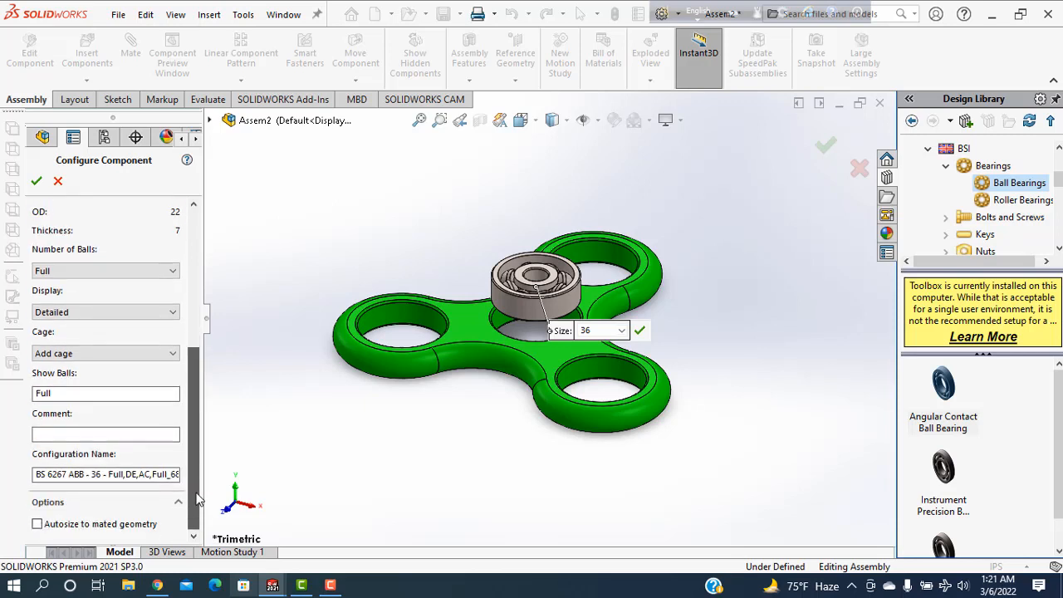
click(36, 181)
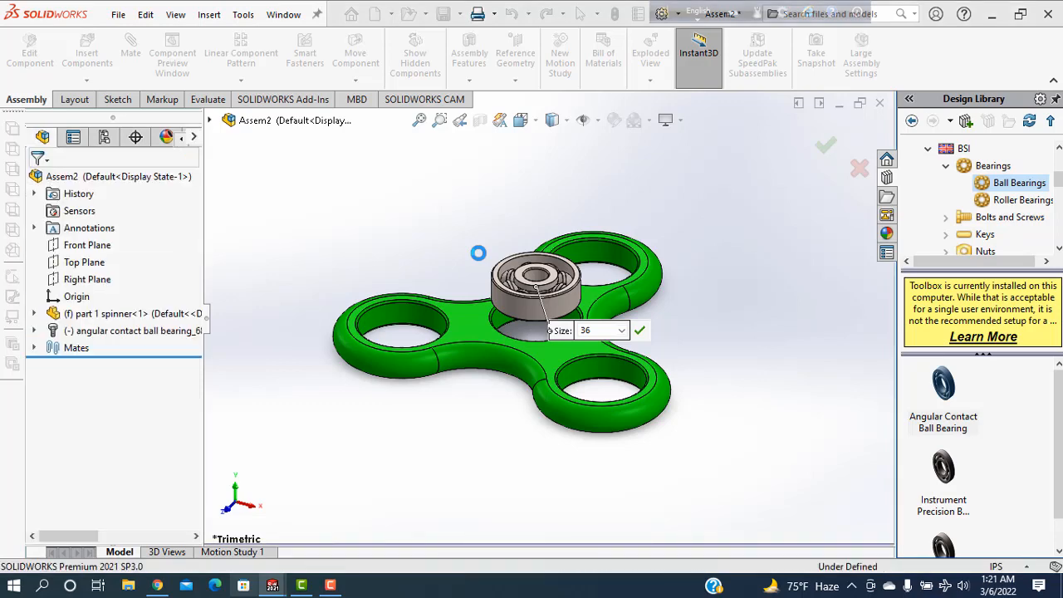
Place three more copies of the bearing, one at each arm hole of the spinner, and finish inserting components
click(568, 334)
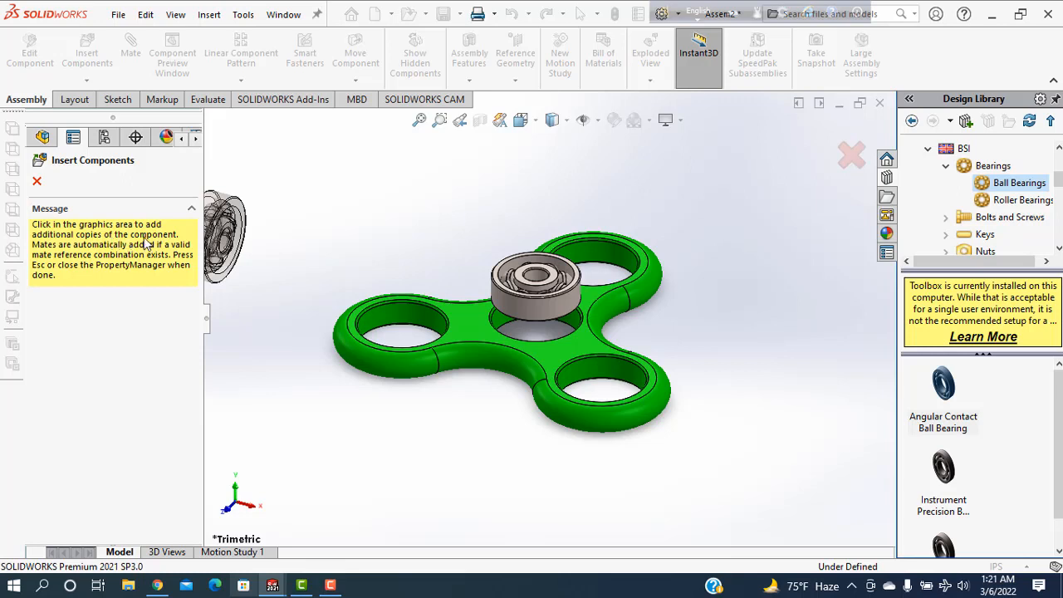
click(400, 333)
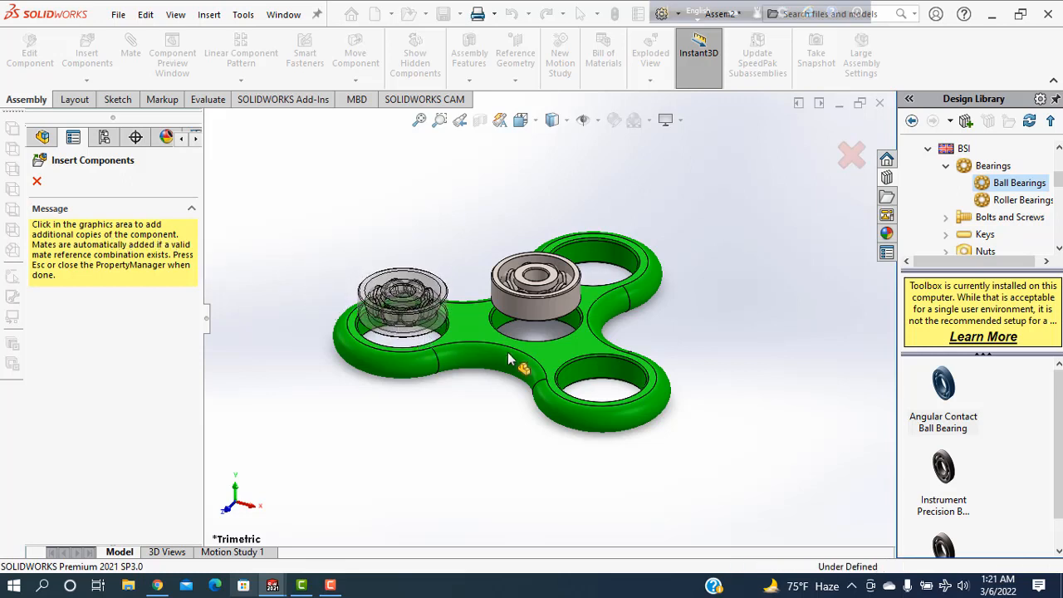
click(584, 380)
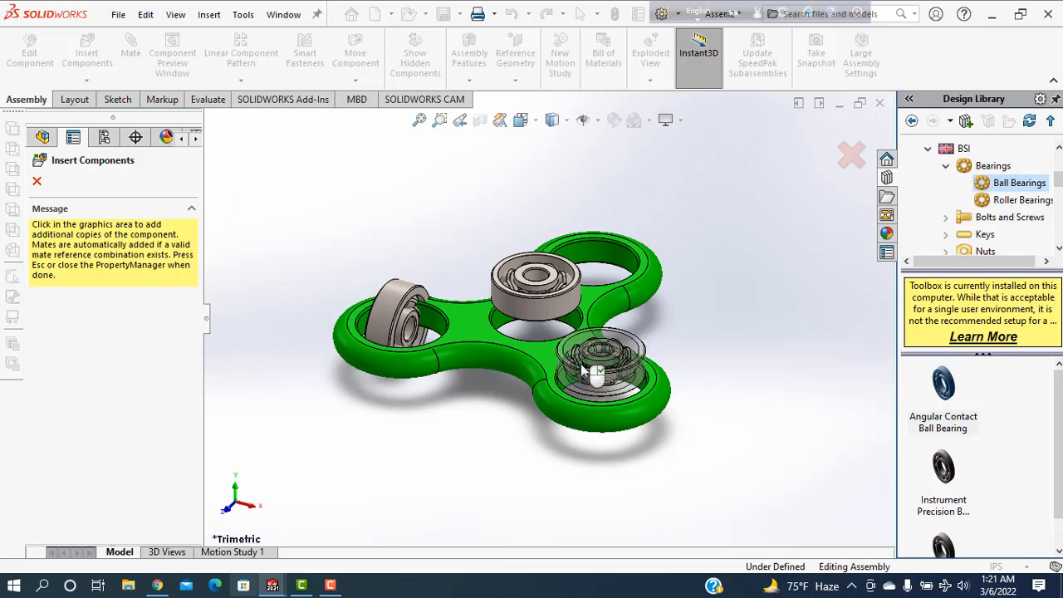
click(601, 268)
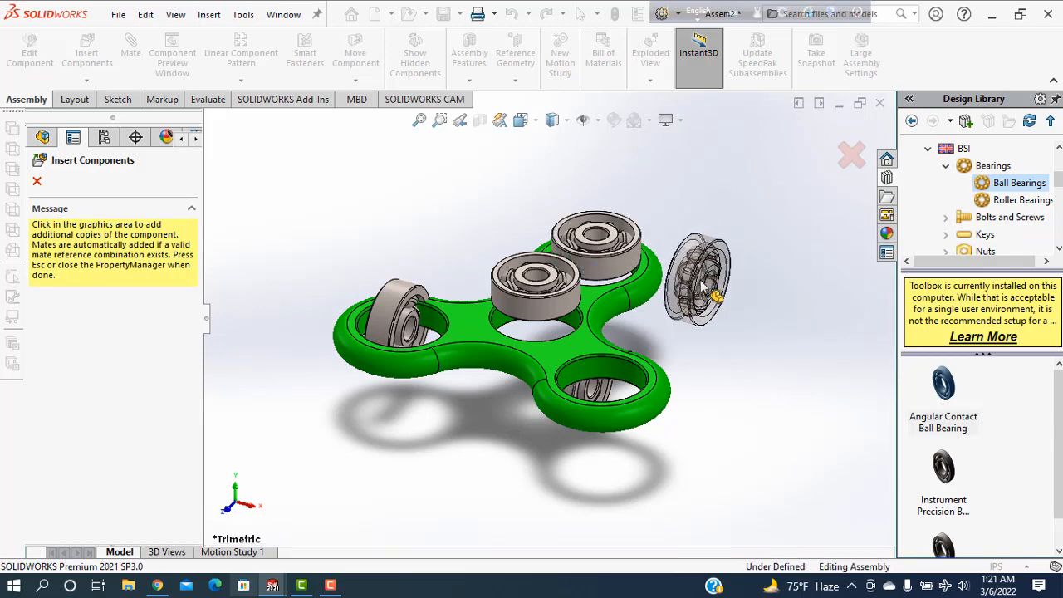
key(Escape)
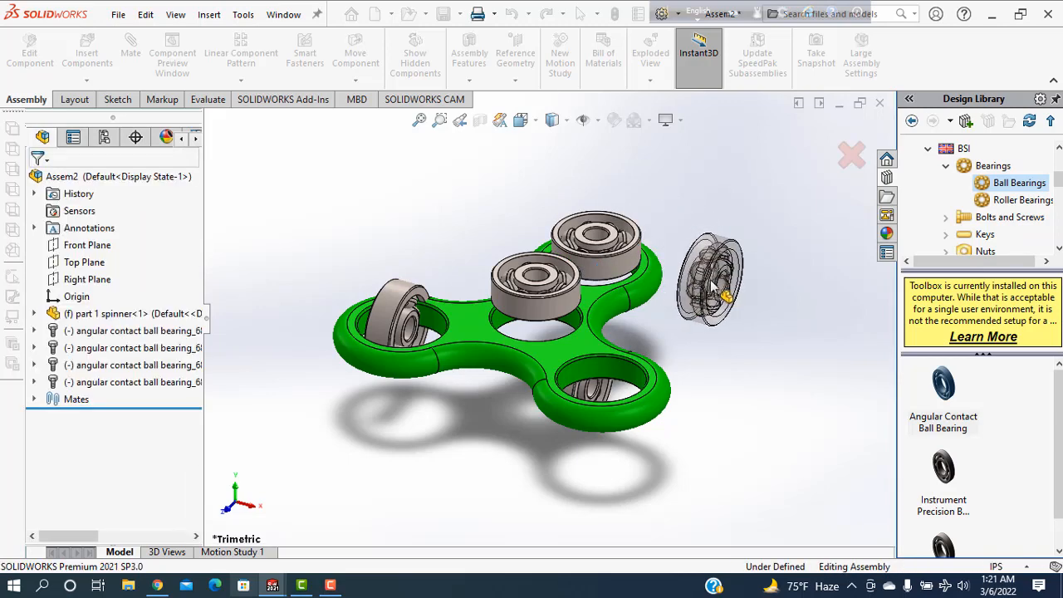
Mate the tilted bearing at the left arm concentric with that arm's hole and its outer-ring top face coincident with the spinner's top face
scroll(407, 303, down, 3)
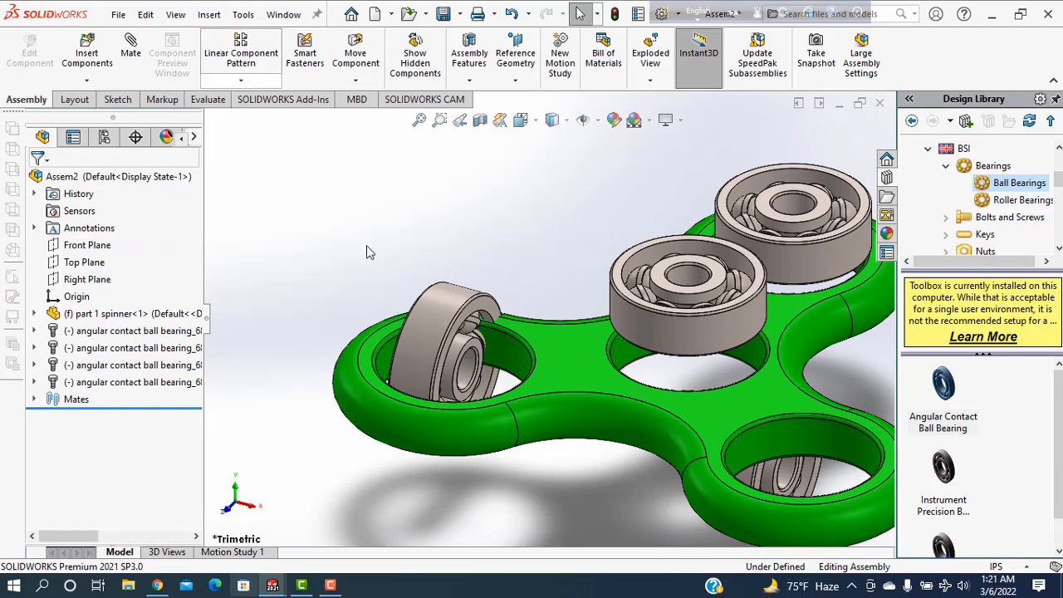
click(130, 50)
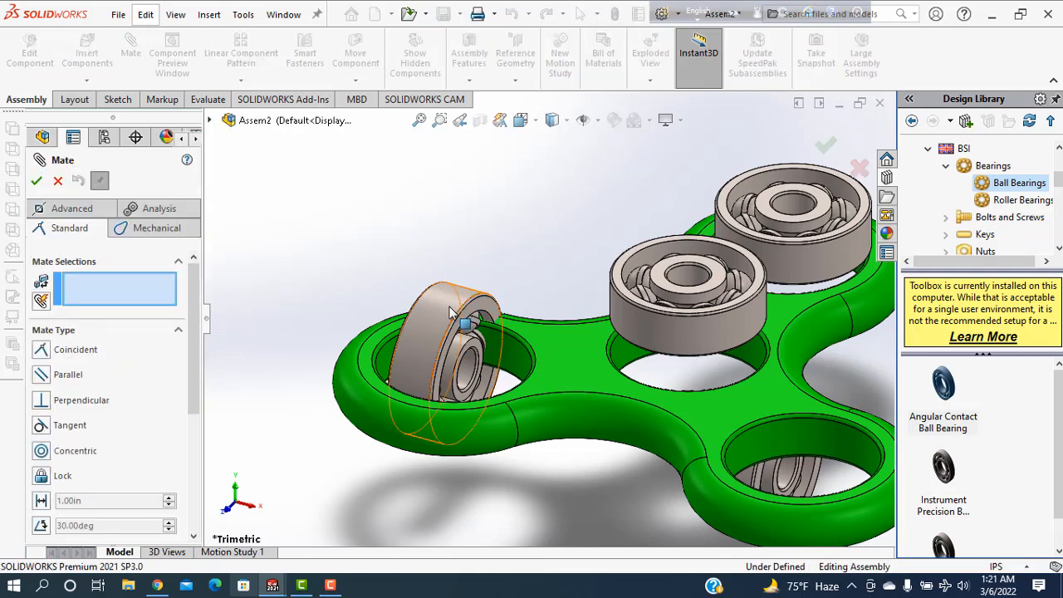
click(480, 307)
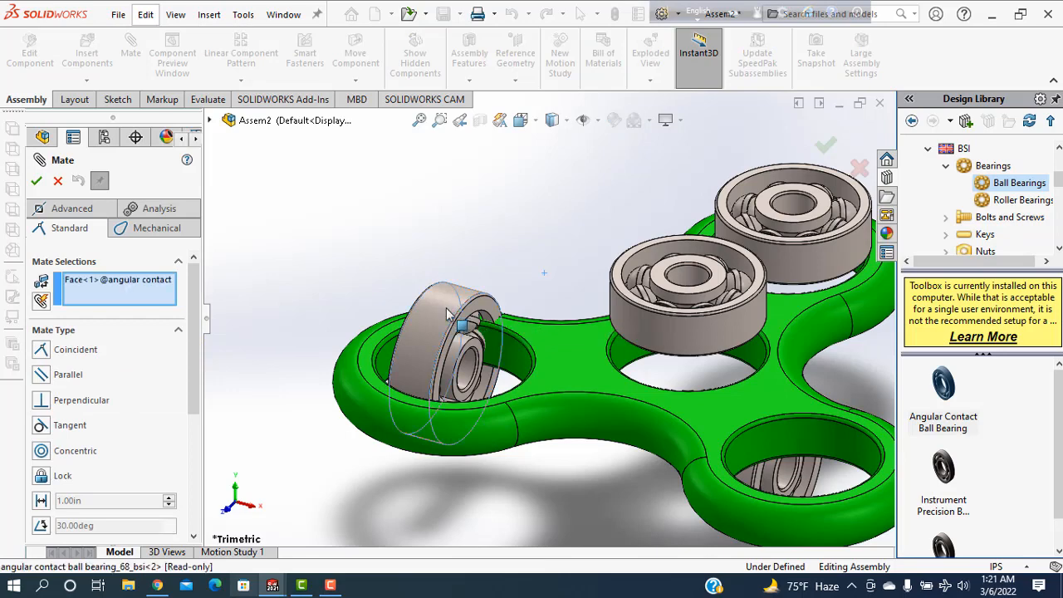
click(516, 360)
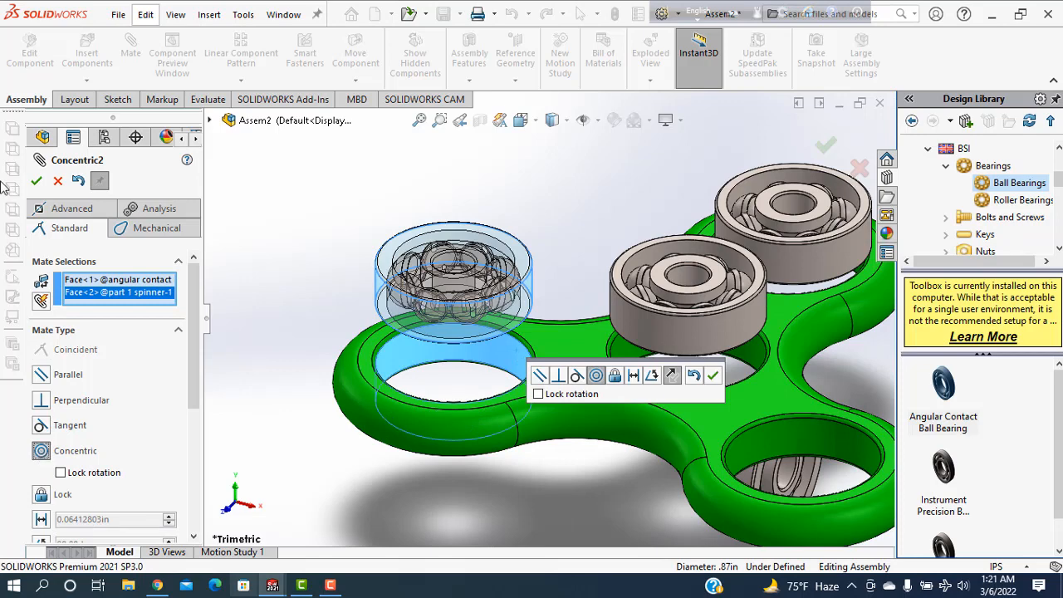
click(37, 181)
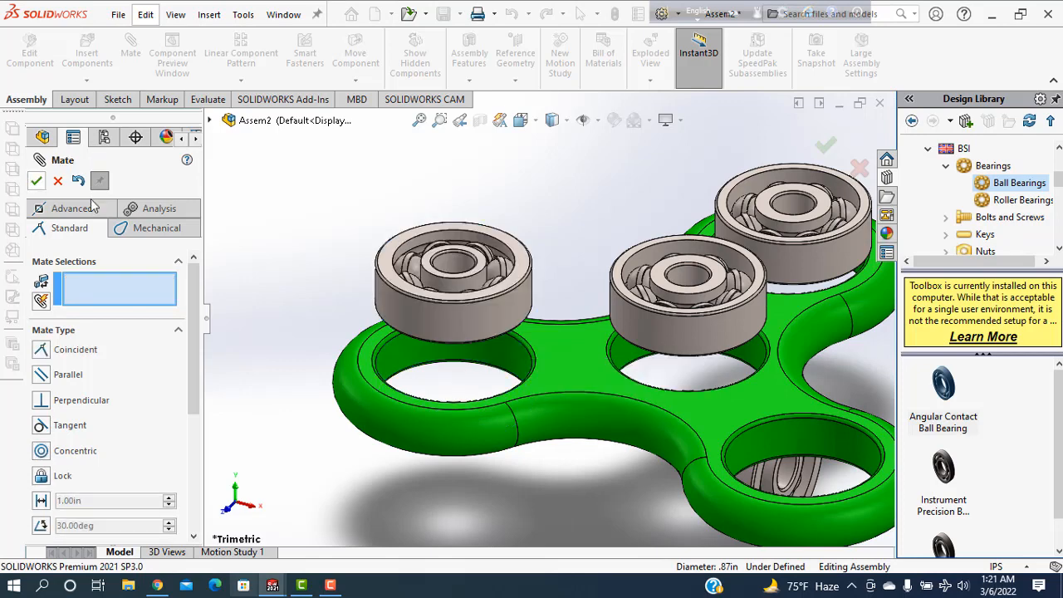
click(389, 262)
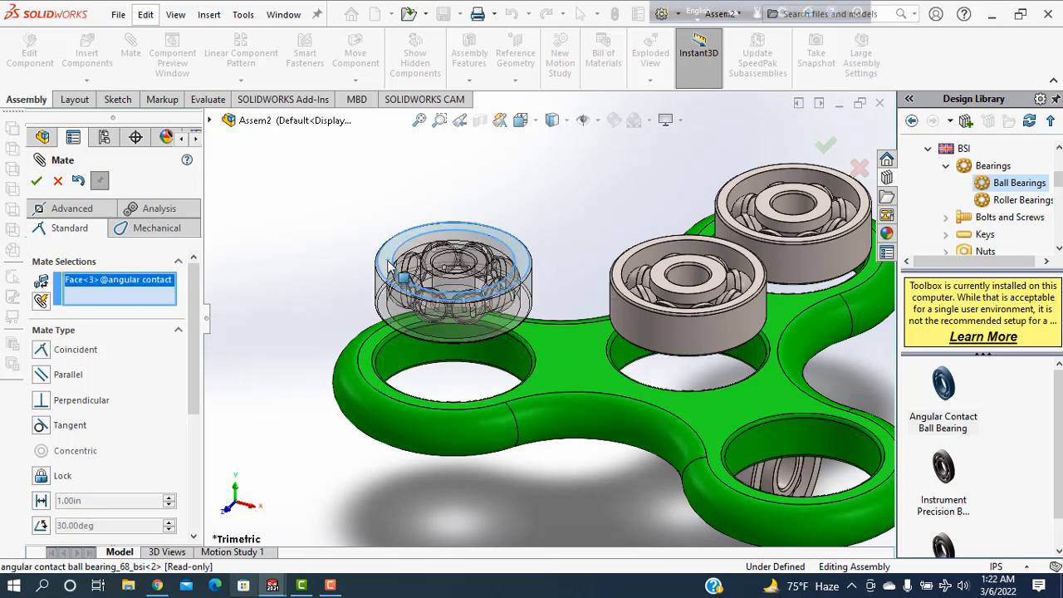
click(566, 353)
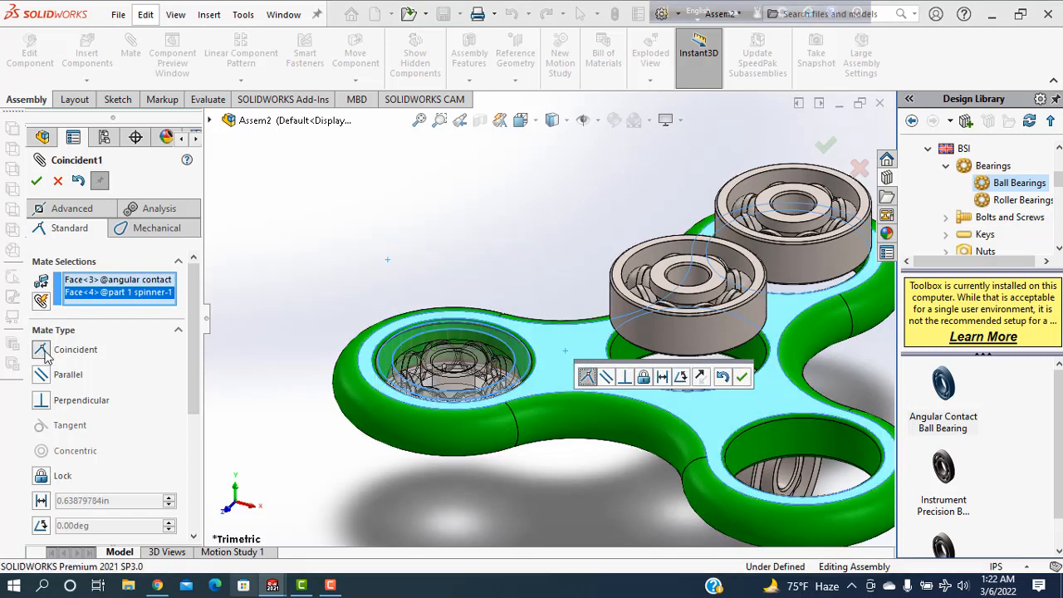
click(37, 181)
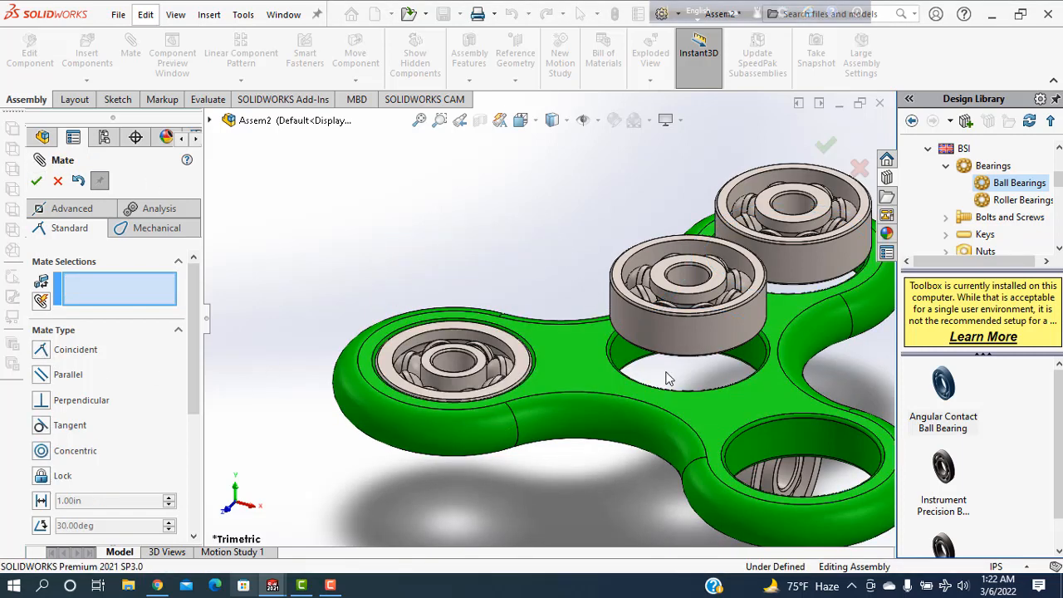
Mate the middle bearing concentric with the central hole and its outer-ring top face coincident with the spinner's top face
click(678, 333)
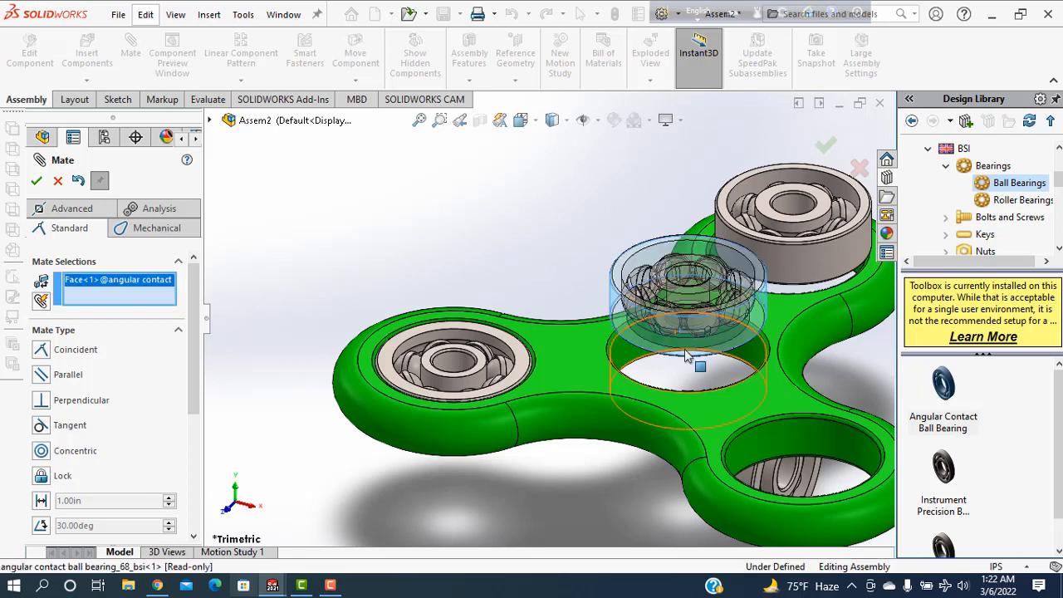
click(628, 357)
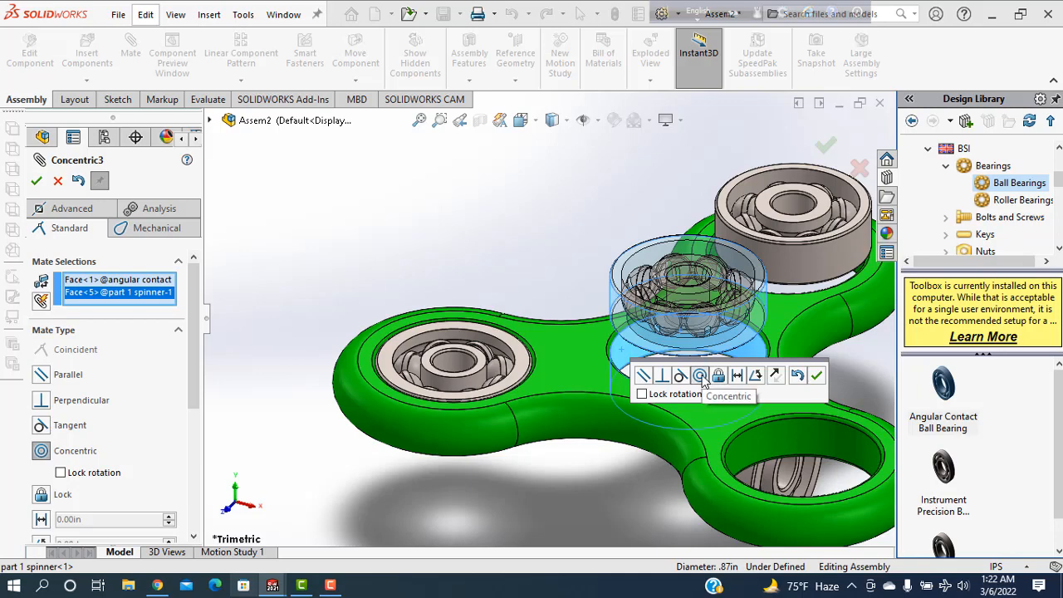
click(817, 376)
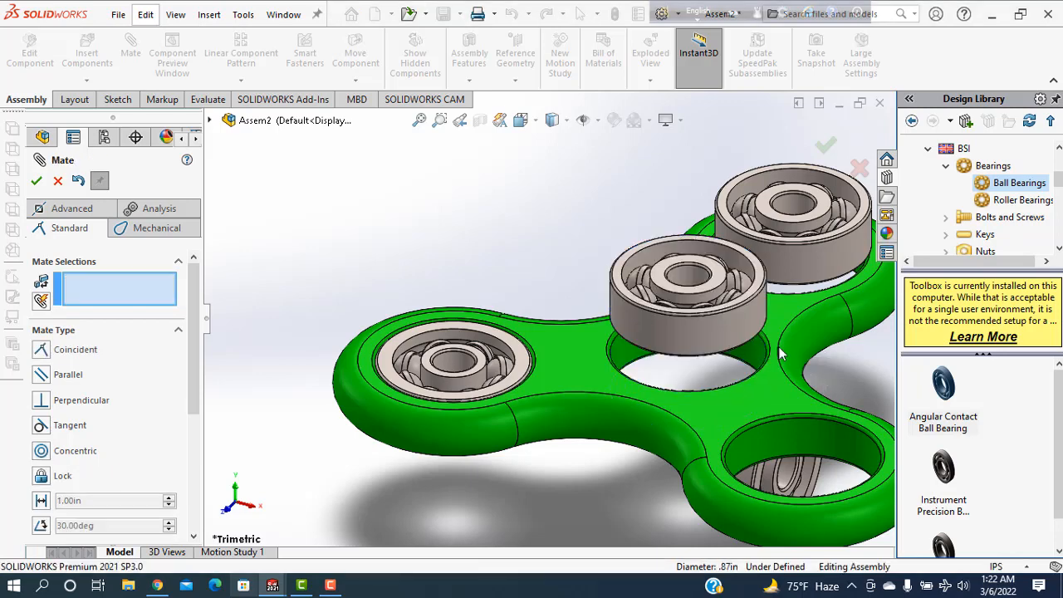
click(622, 278)
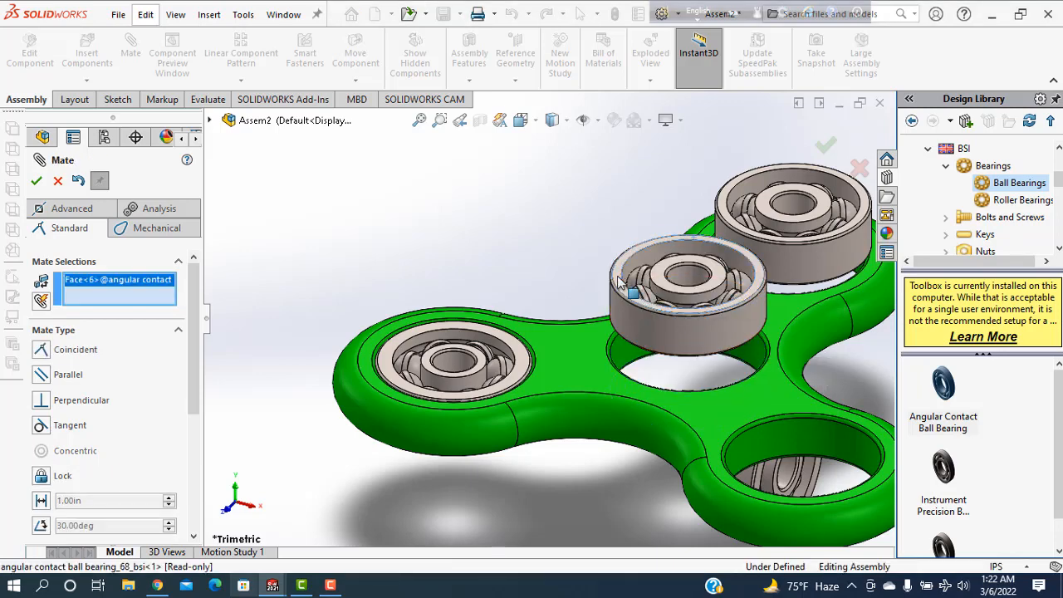
click(578, 343)
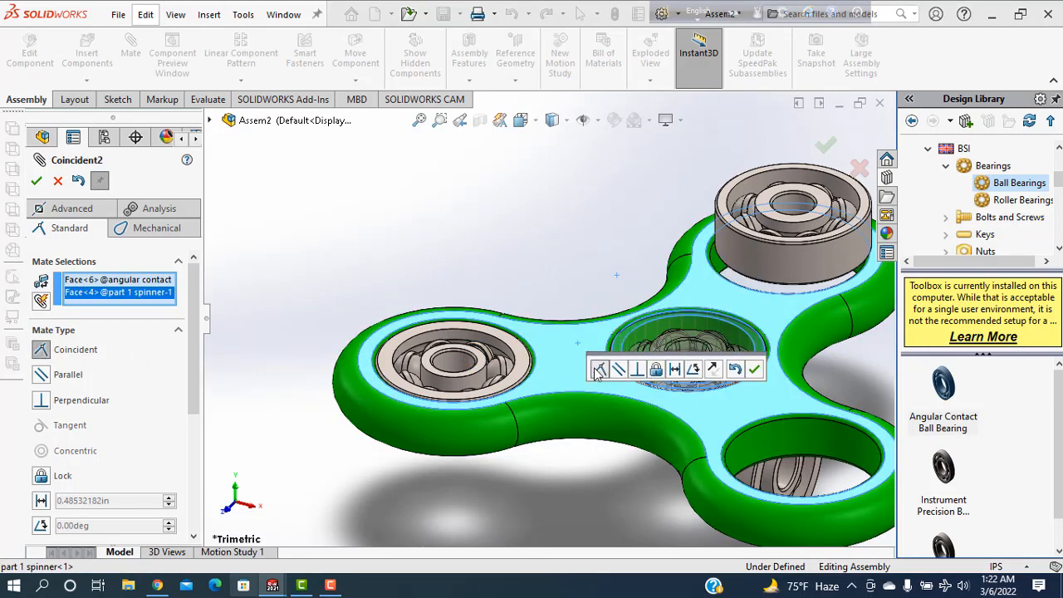
click(754, 370)
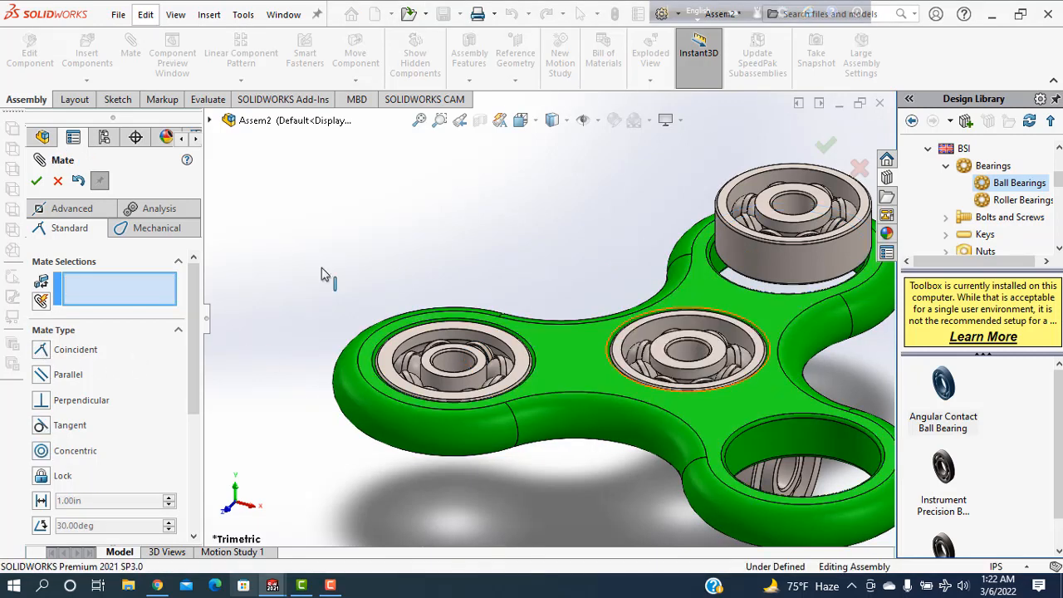
Mate the rear arm's bearing concentric with its hole and its outer-ring top face coincident with the spinner's top face
click(752, 279)
scroll(717, 279, down, 3)
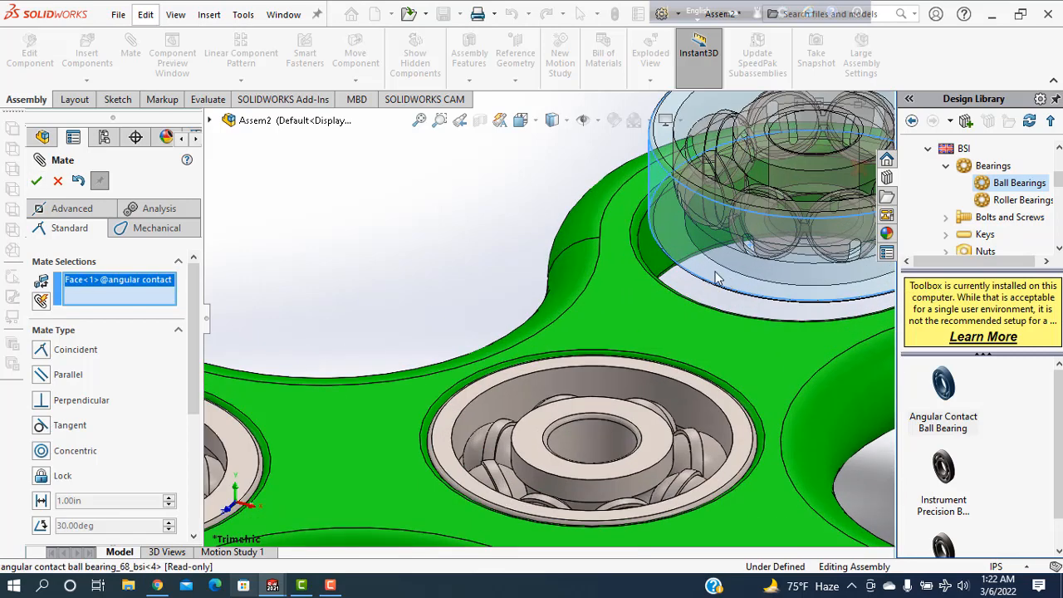
click(655, 258)
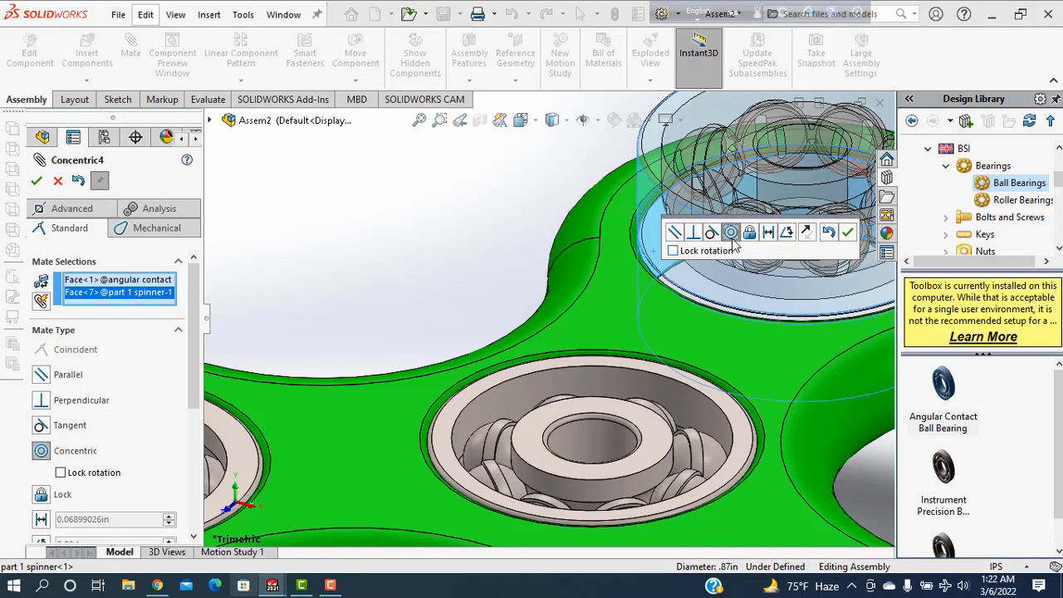
click(848, 237)
click(656, 162)
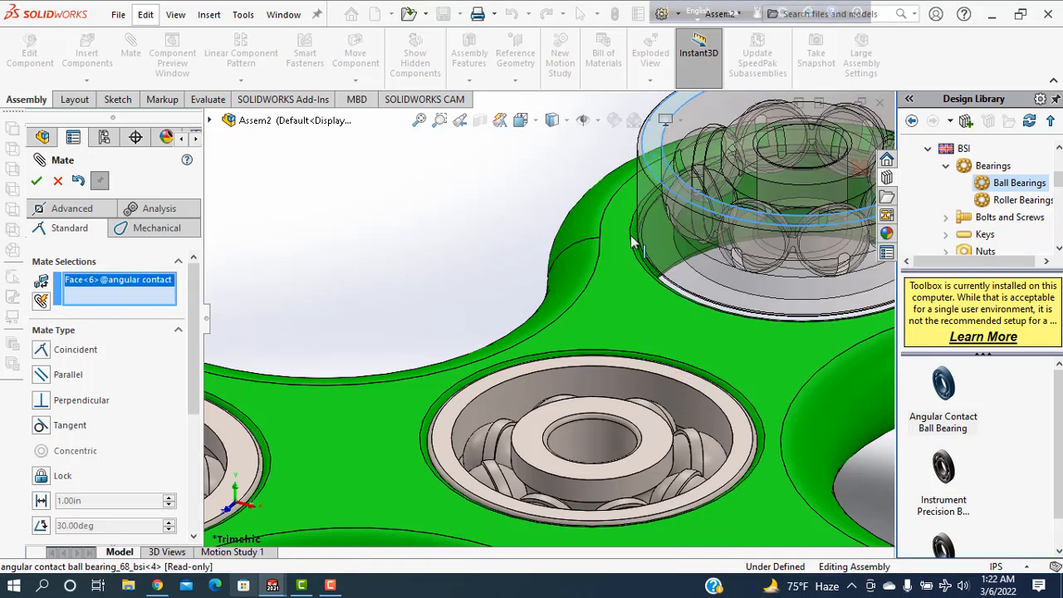
click(624, 286)
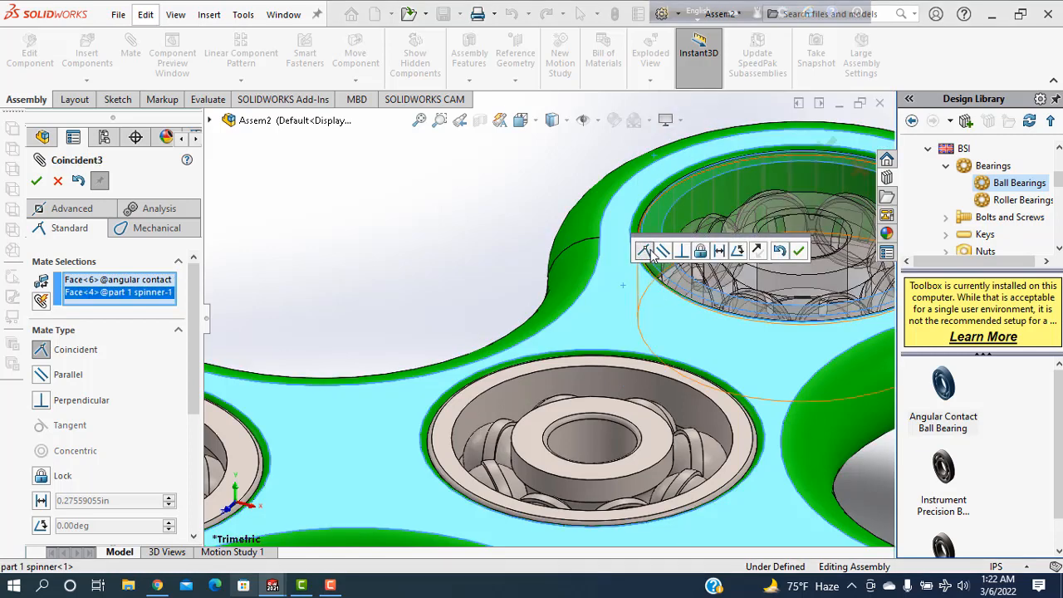
click(798, 251)
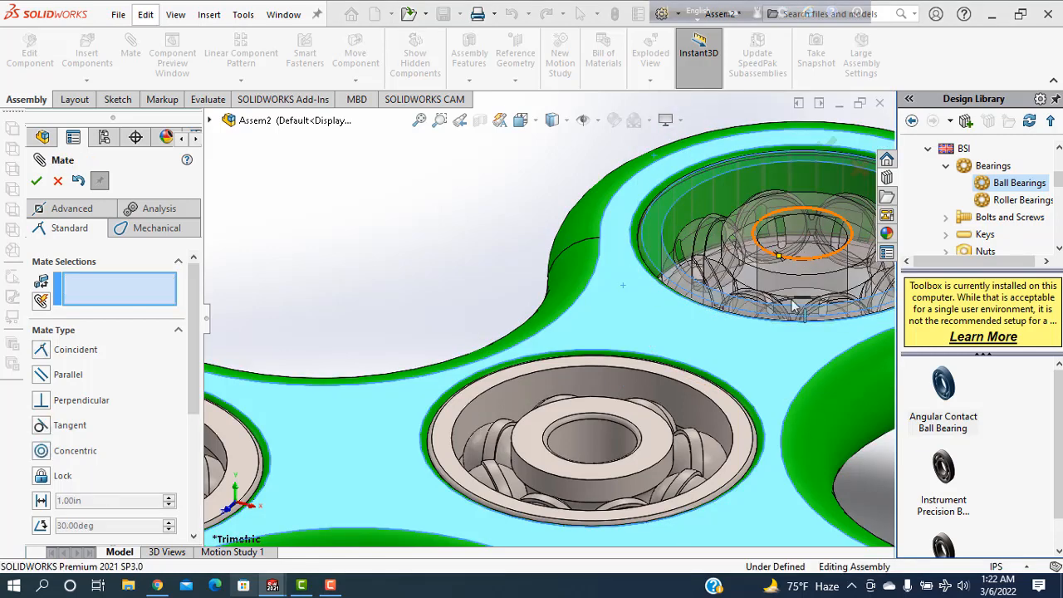
scroll(771, 427, up, 3)
scroll(765, 415, up, 1)
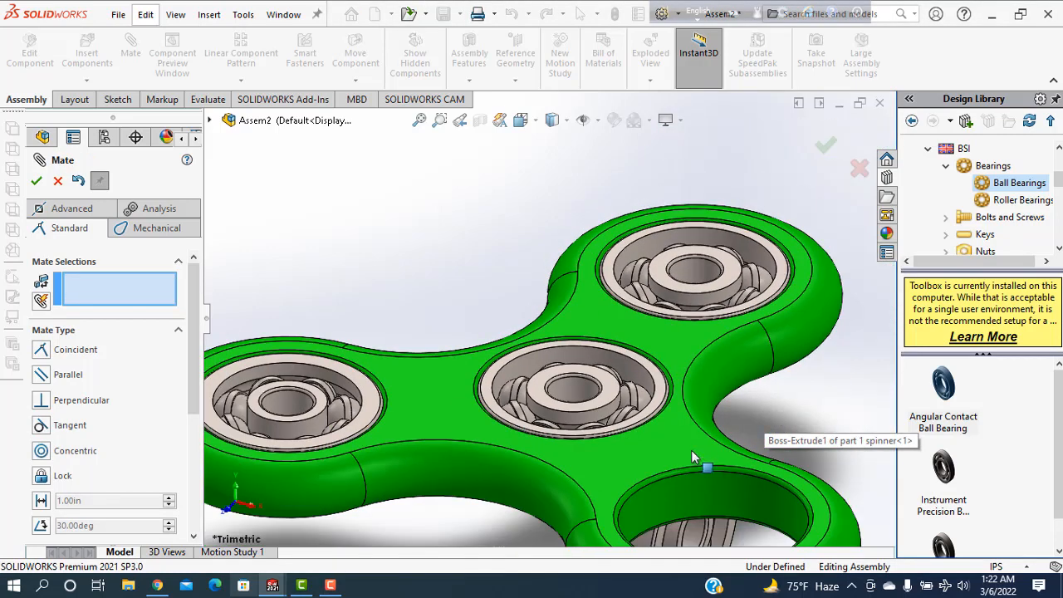
scroll(695, 457, up, 2)
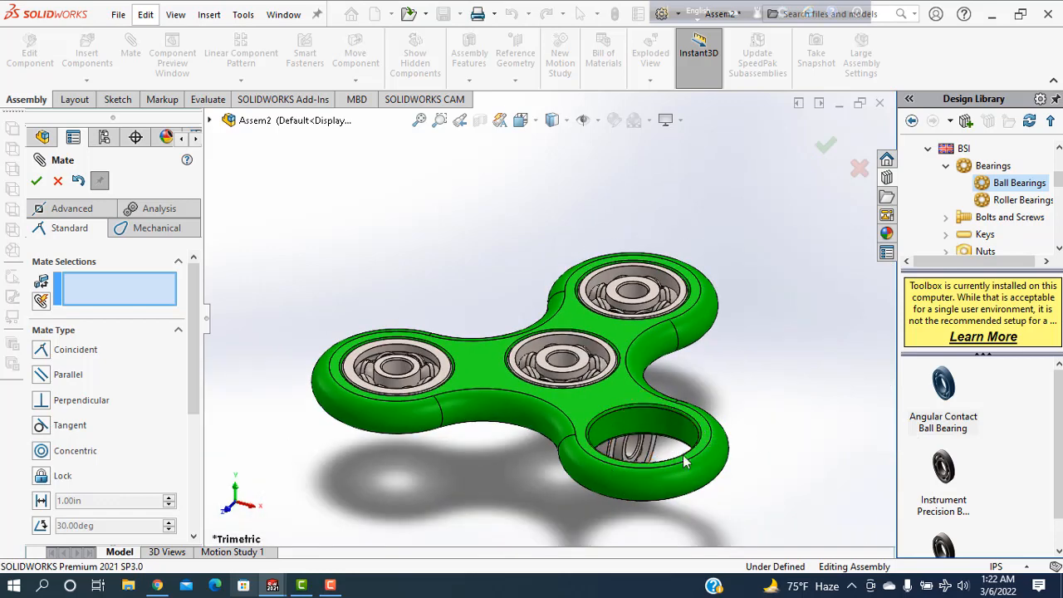
Mate the front arm's bearing concentric with its hole and its outer-ring top face coincident with the spinner's top face, and finish mating
middle_drag(771, 446, 538, 531)
click(554, 524)
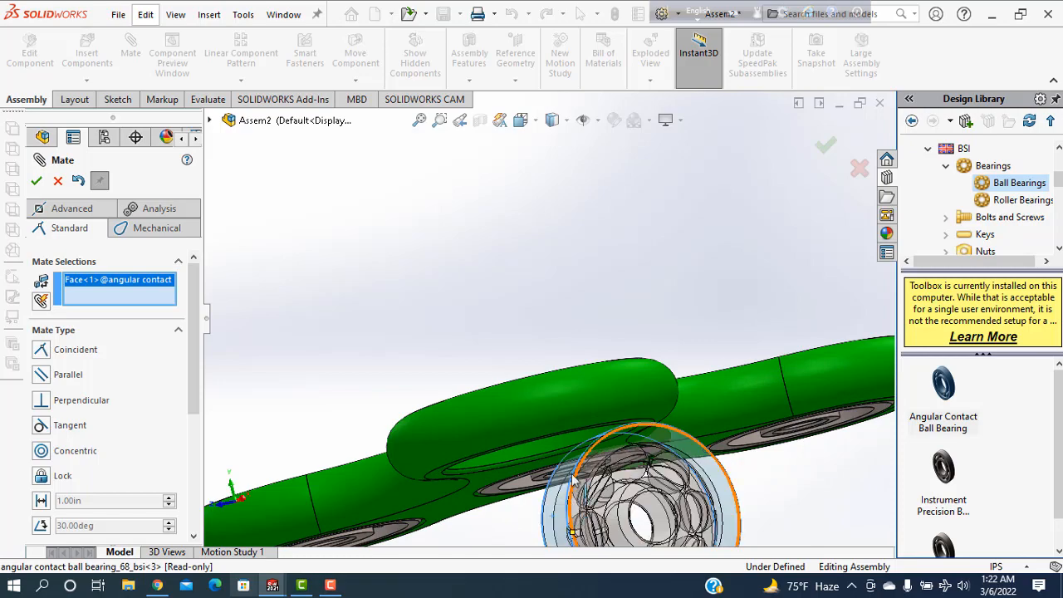
scroll(570, 274, up, 4)
middle_drag(574, 271, 584, 399)
scroll(532, 491, down, 3)
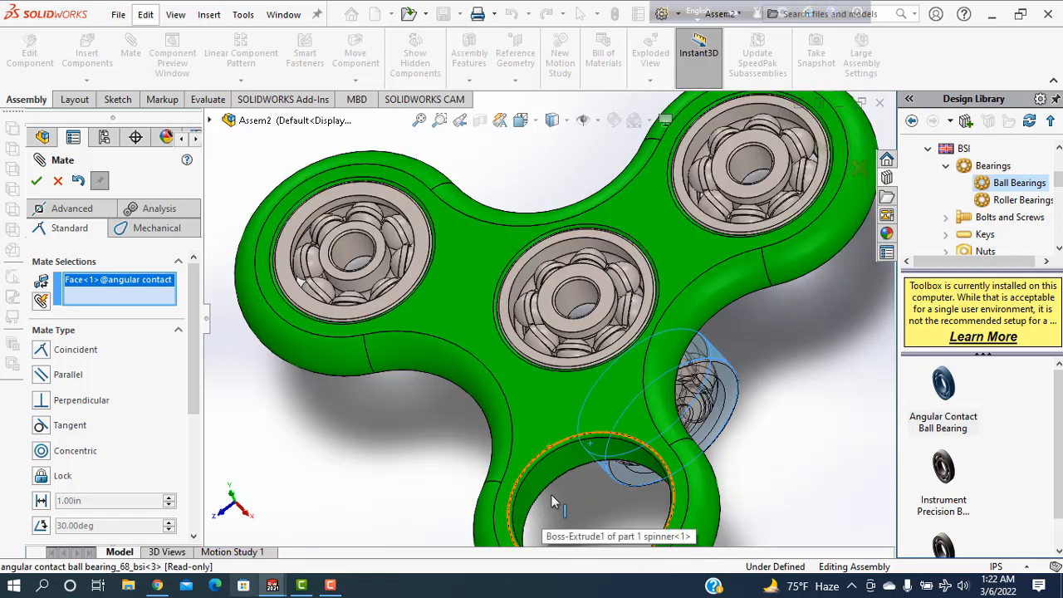
click(540, 480)
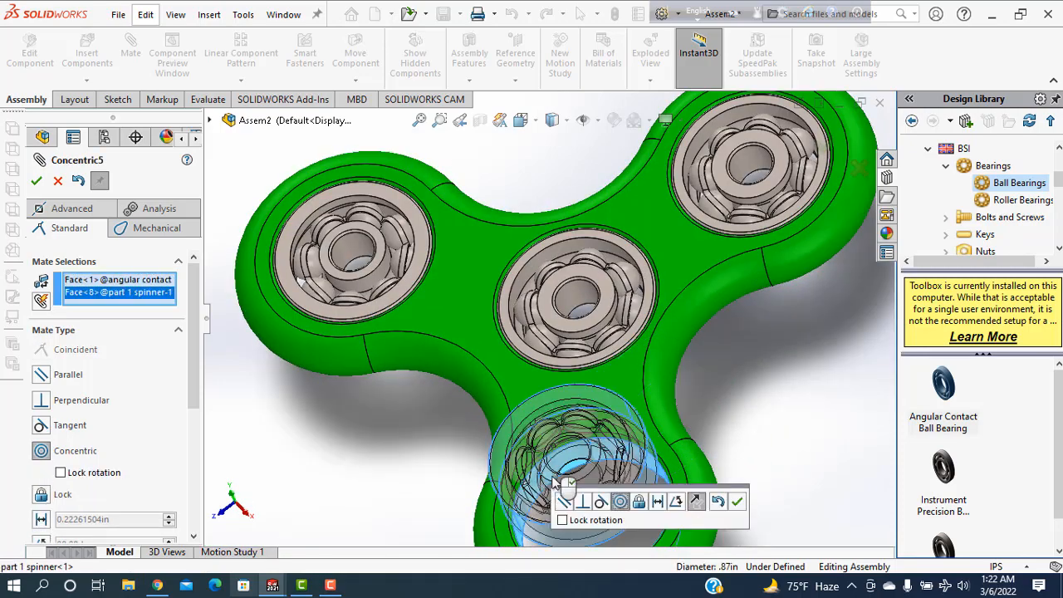
click(736, 501)
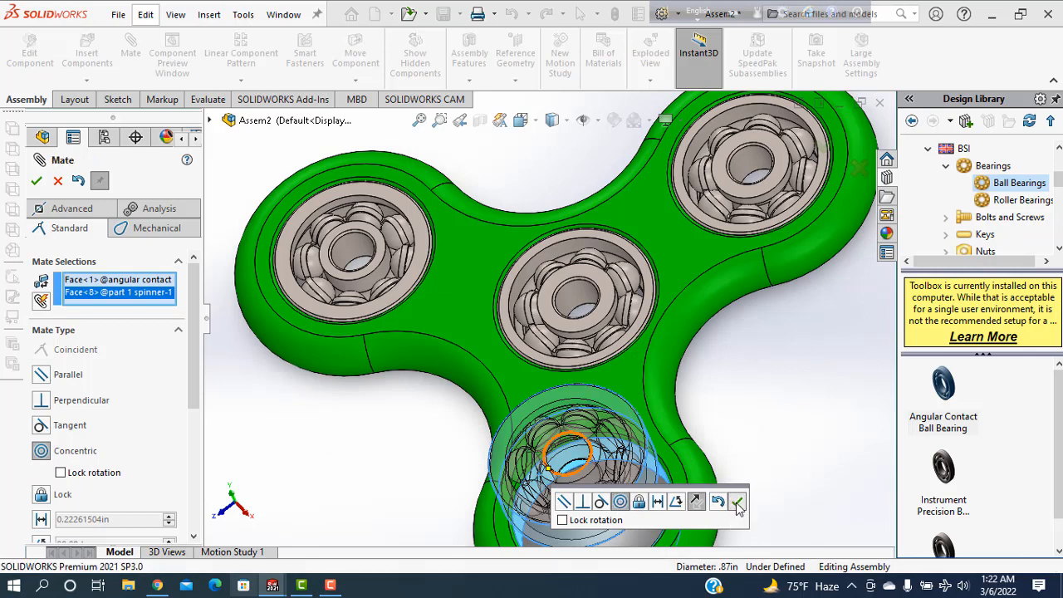
click(607, 409)
click(625, 384)
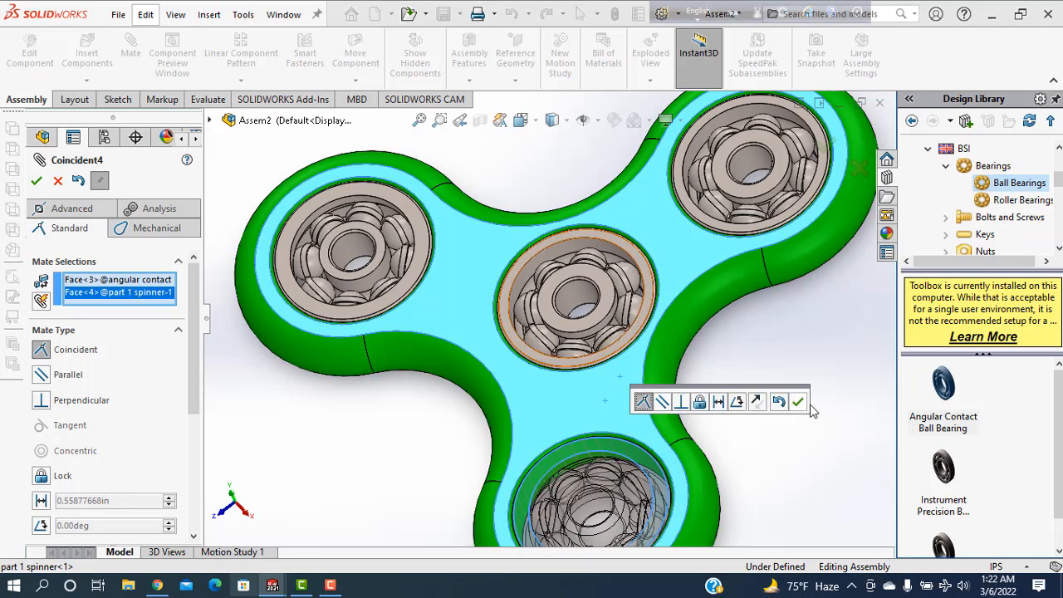
click(798, 403)
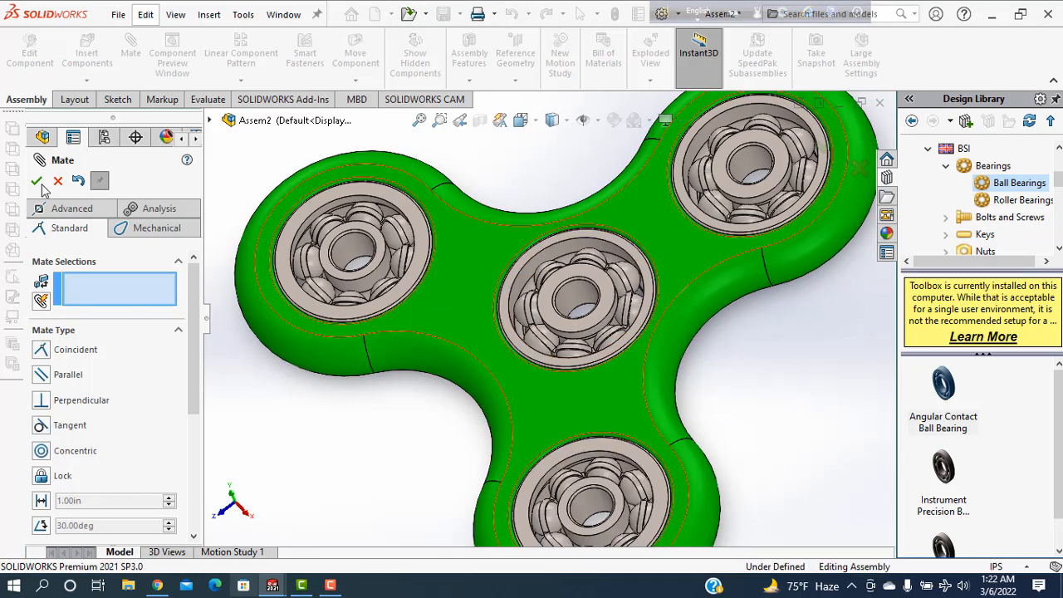
key(Escape)
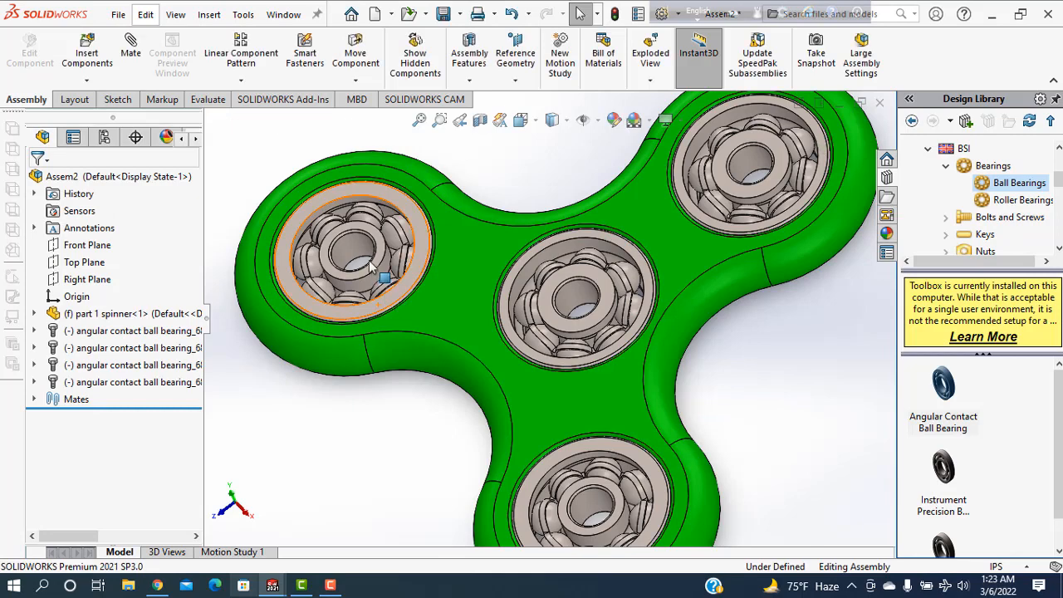
Examine the left arm's bearing up close, test its movement in the hole, and review the whole assembly
click(361, 280)
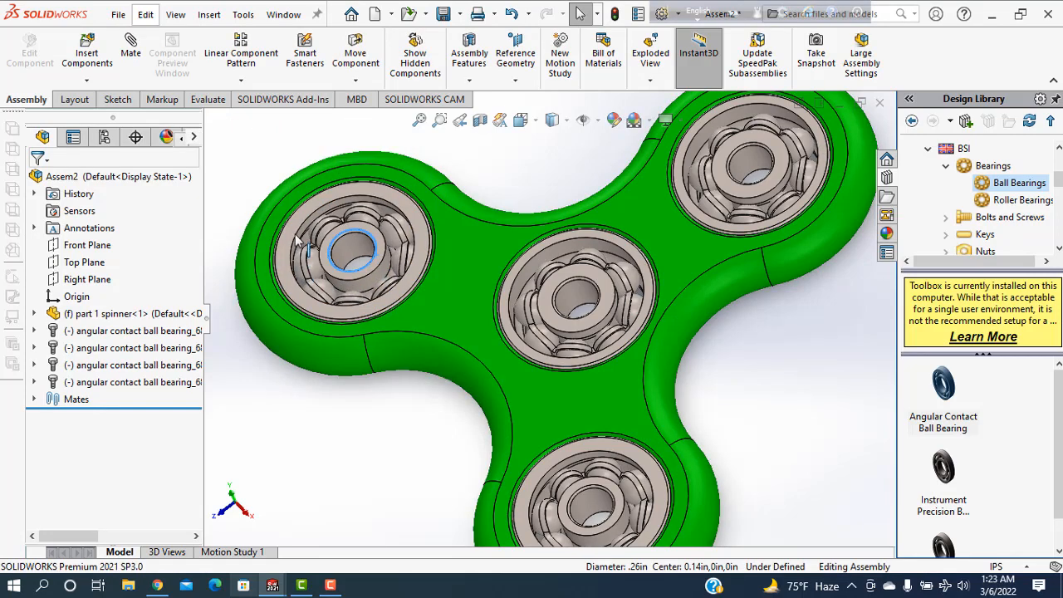
scroll(408, 390, up, 5)
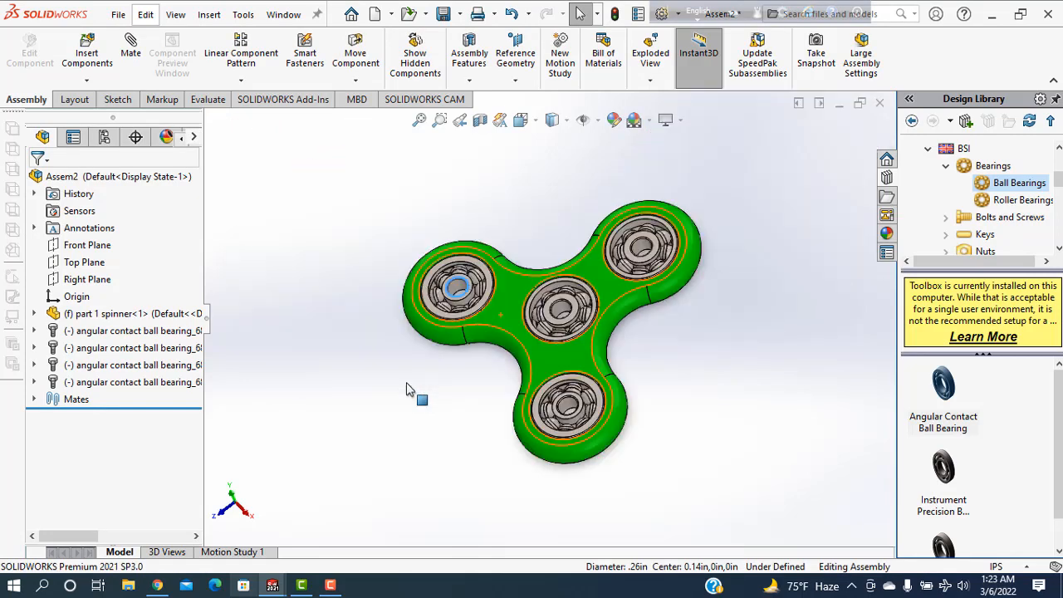
middle_drag(407, 390, 458, 330)
scroll(458, 331, down, 8)
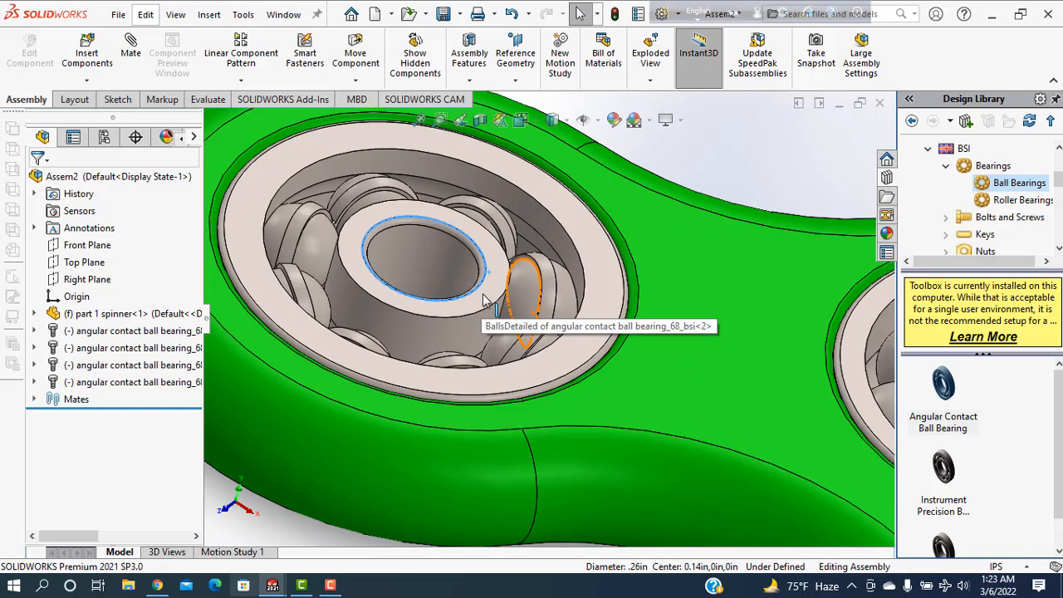
drag(348, 234, 719, 182)
click(719, 183)
scroll(707, 283, up, 5)
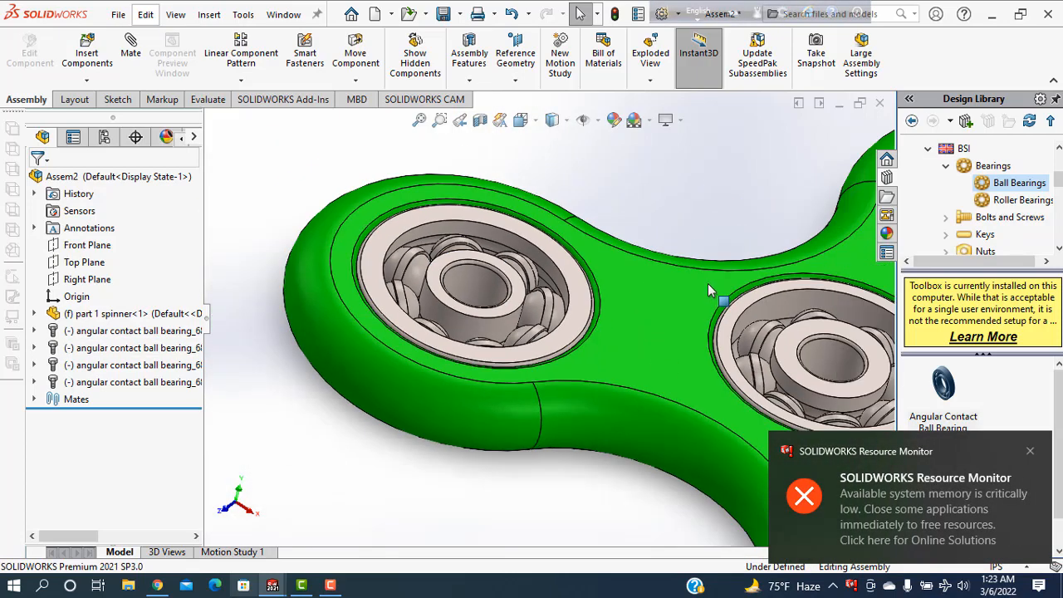
scroll(758, 376, up, 3)
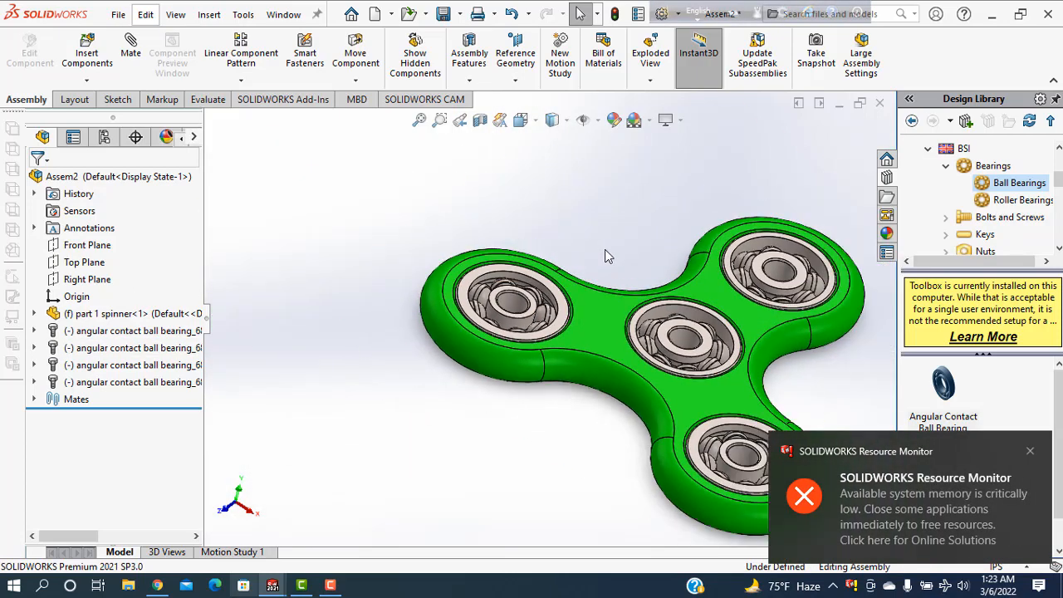
scroll(760, 377, down, 4)
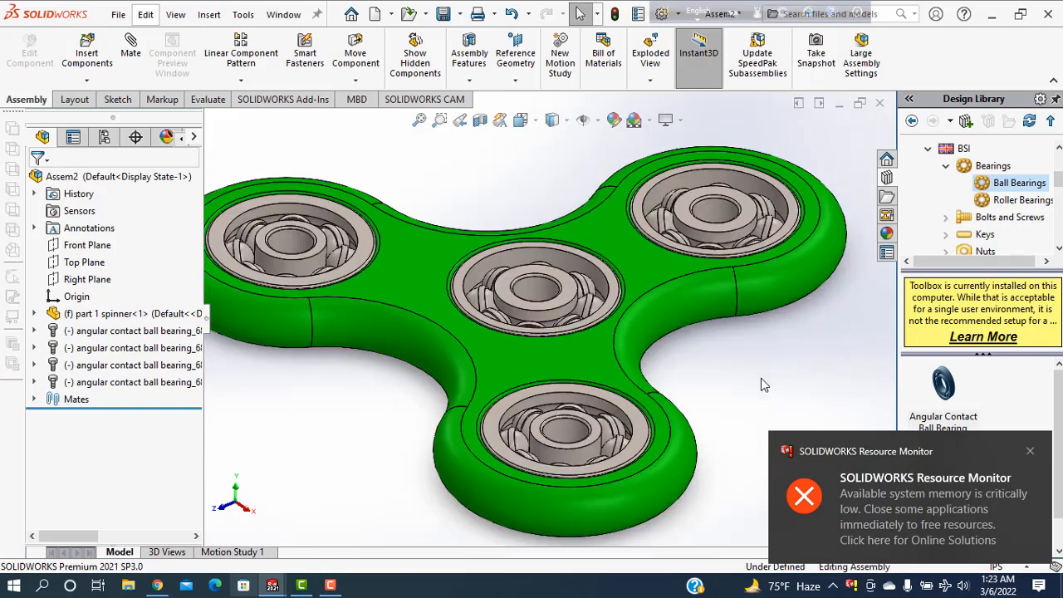
Float the spinner body component and test whether it can be moved
click(513, 359)
right_click(513, 359)
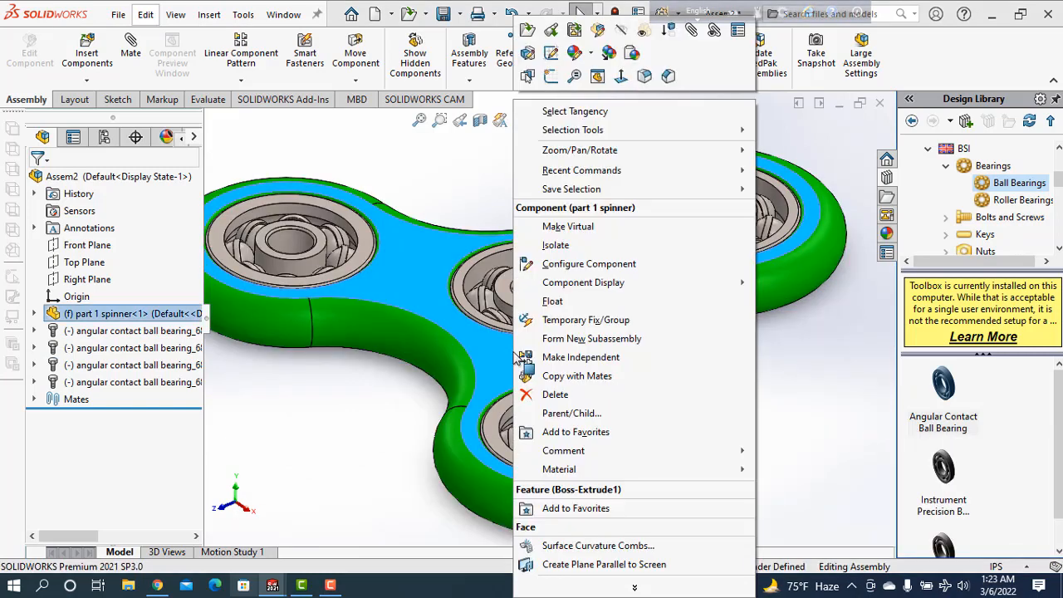
click(551, 301)
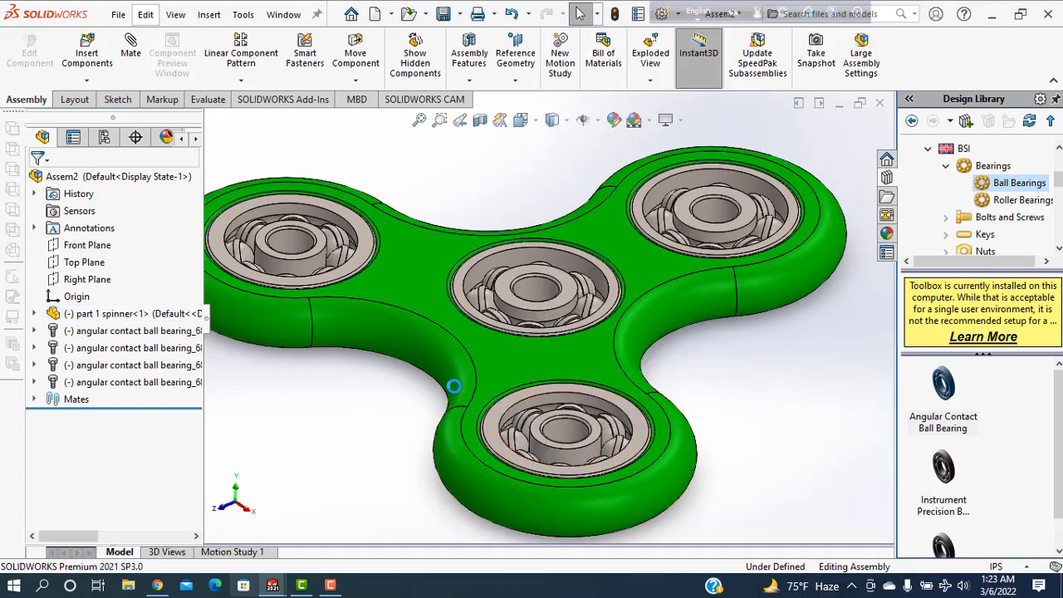
drag(496, 370, 445, 335)
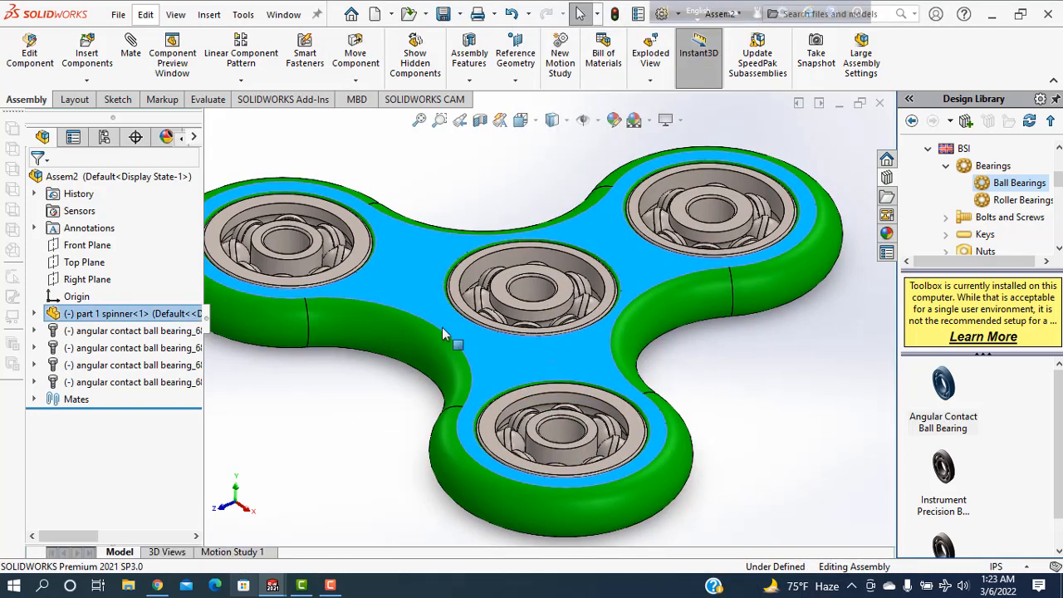
Fix the central bearing in place
click(458, 280)
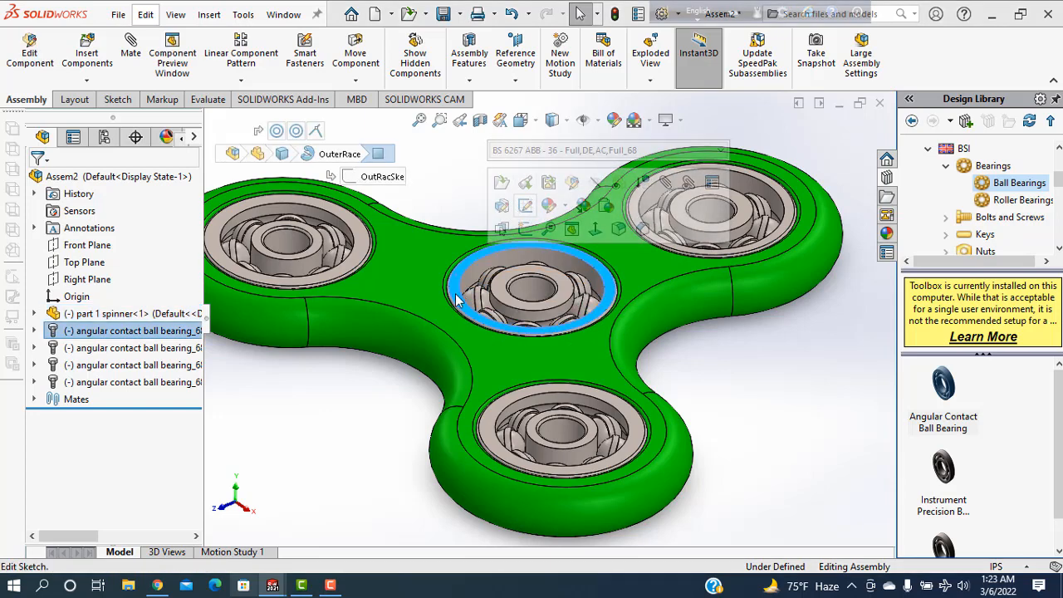
right_click(455, 301)
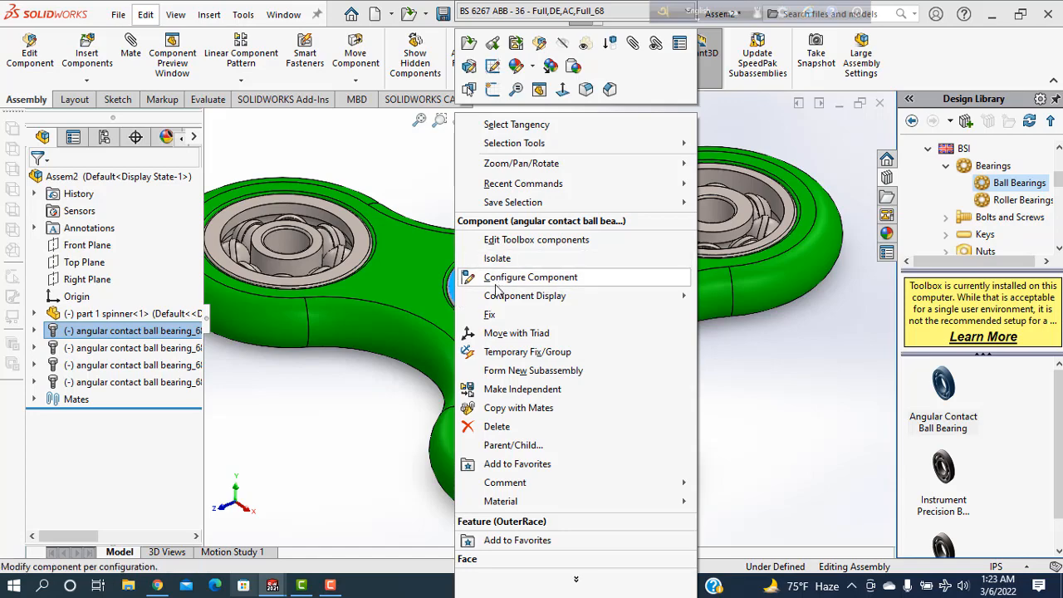
click(493, 314)
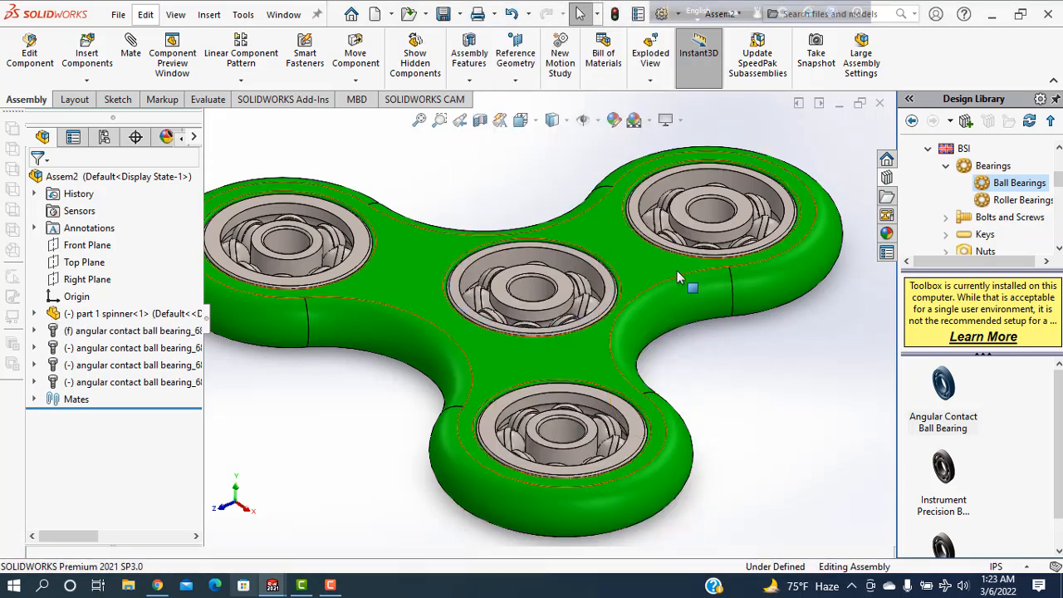
Rotate the spinner body by hand around the fixed central bearing to test its spin
drag(676, 271, 524, 411)
click(697, 402)
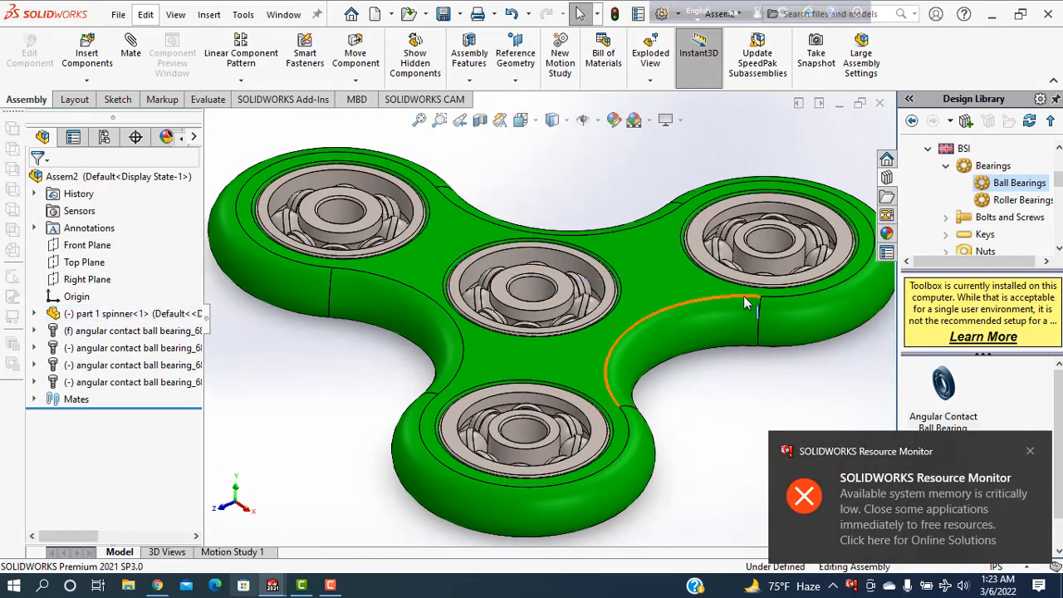
drag(721, 346, 712, 427)
scroll(716, 431, up, 4)
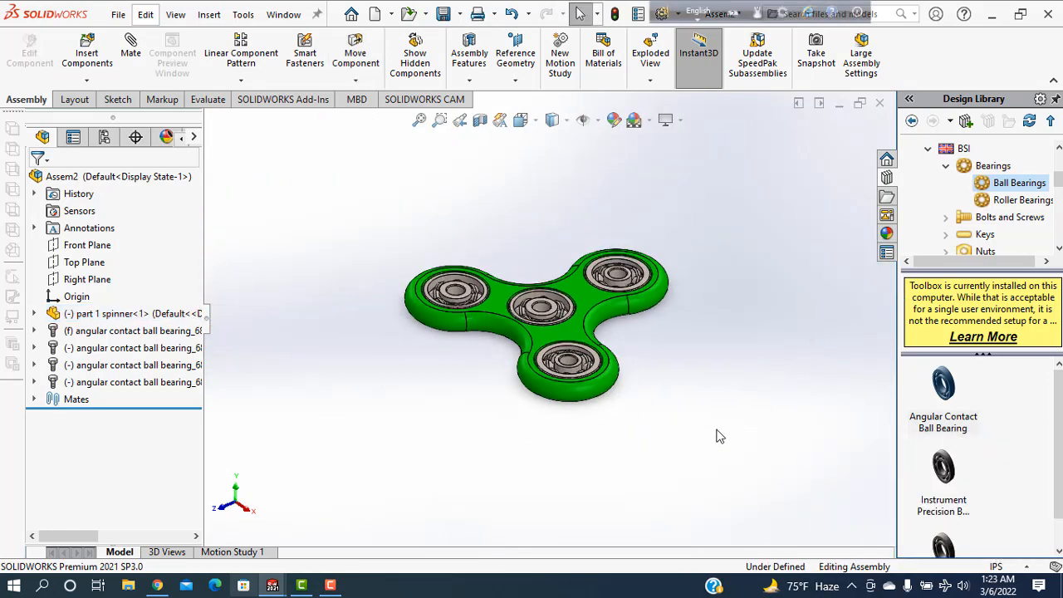
middle_drag(722, 424, 606, 365)
drag(603, 359, 714, 327)
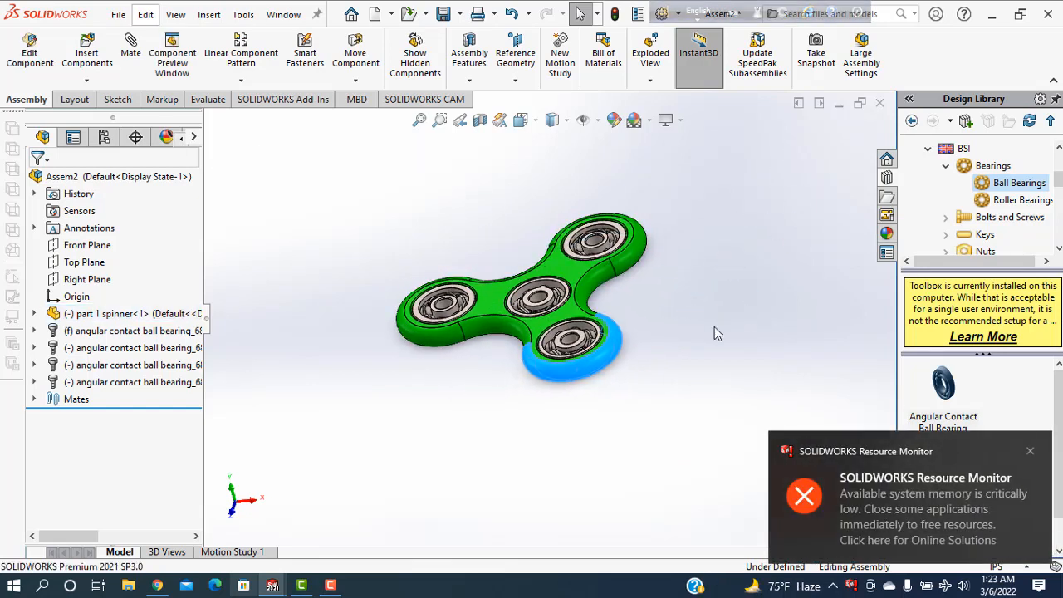
Open Motion Study 1 with its timeline expanded and extend the animation's end key to 15 seconds
click(232, 552)
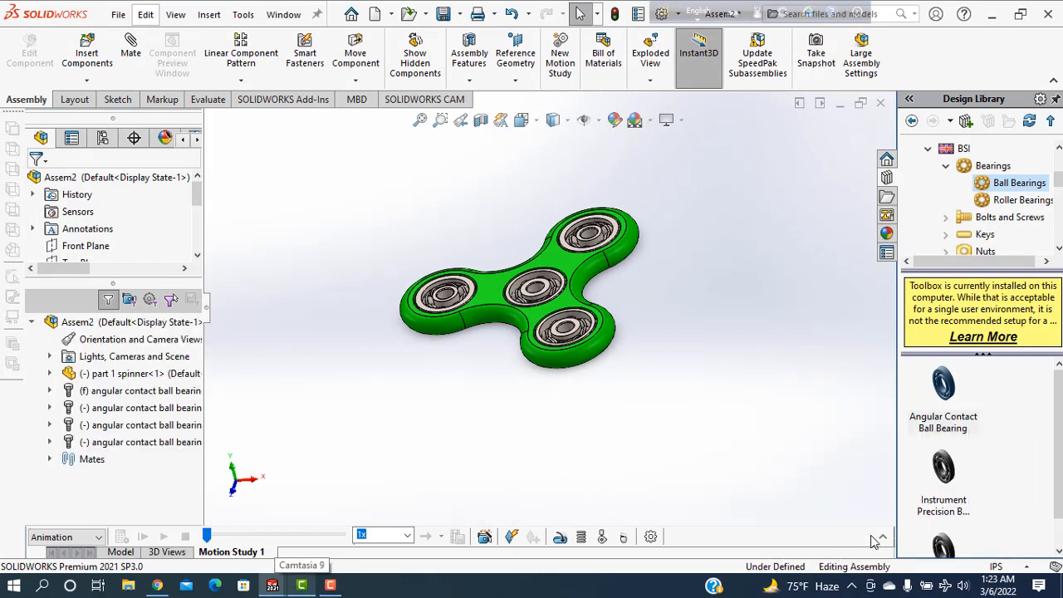
click(882, 539)
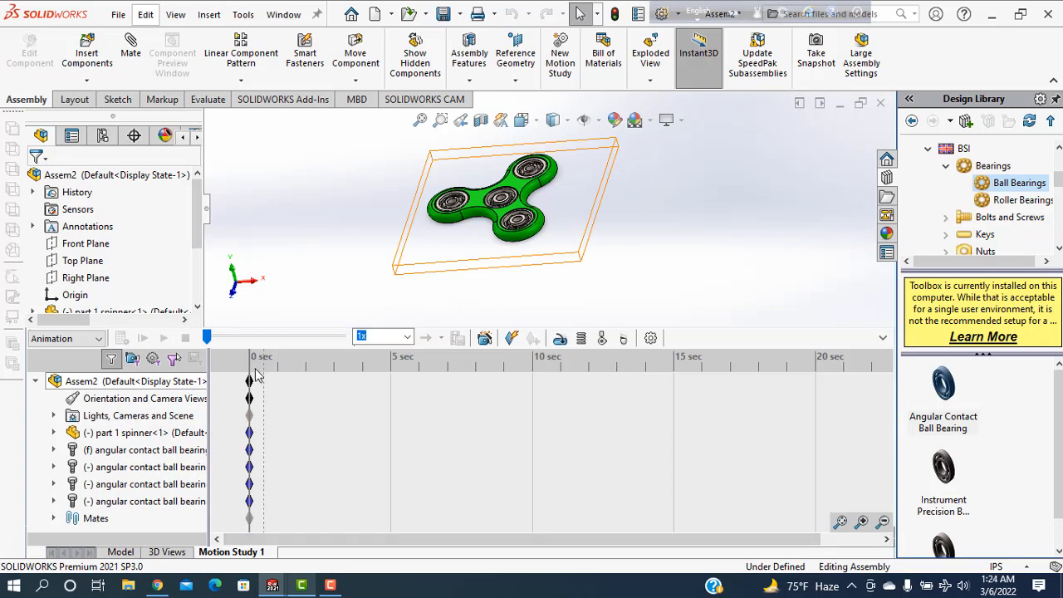
drag(253, 368, 307, 367)
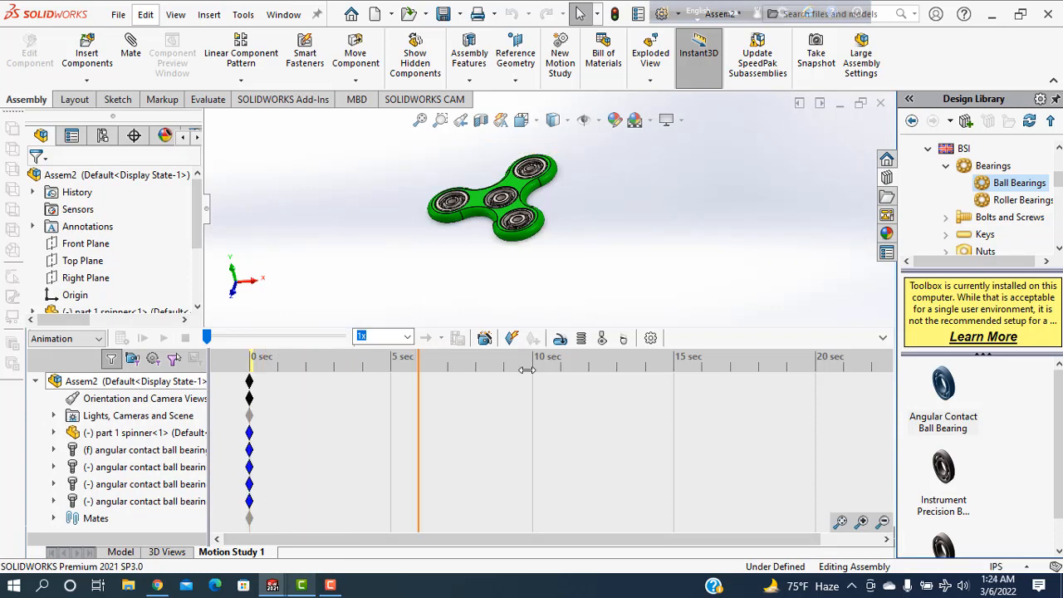
drag(670, 384, 670, 384)
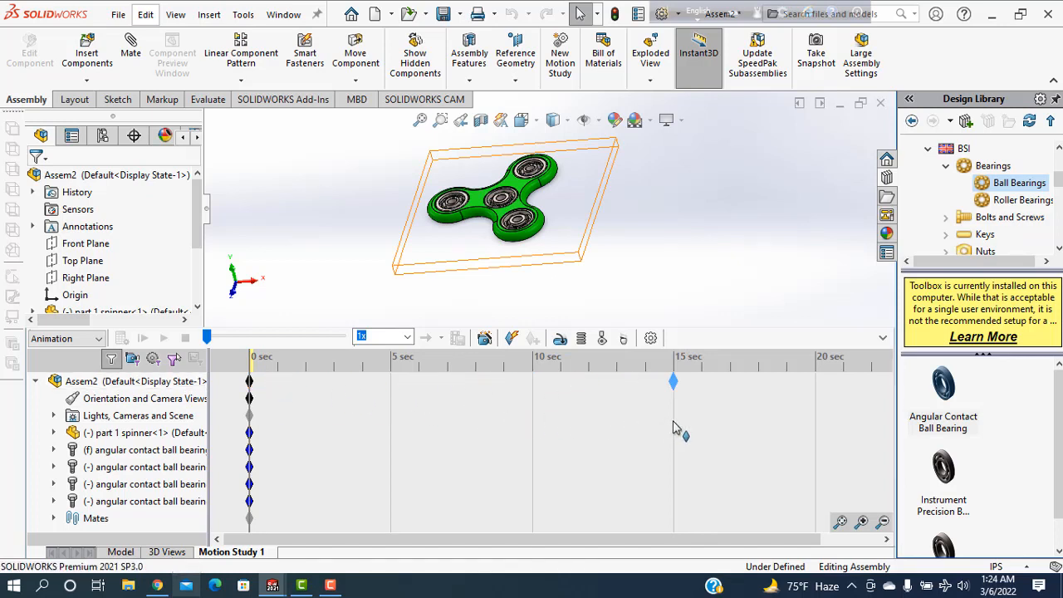
drag(674, 428, 672, 409)
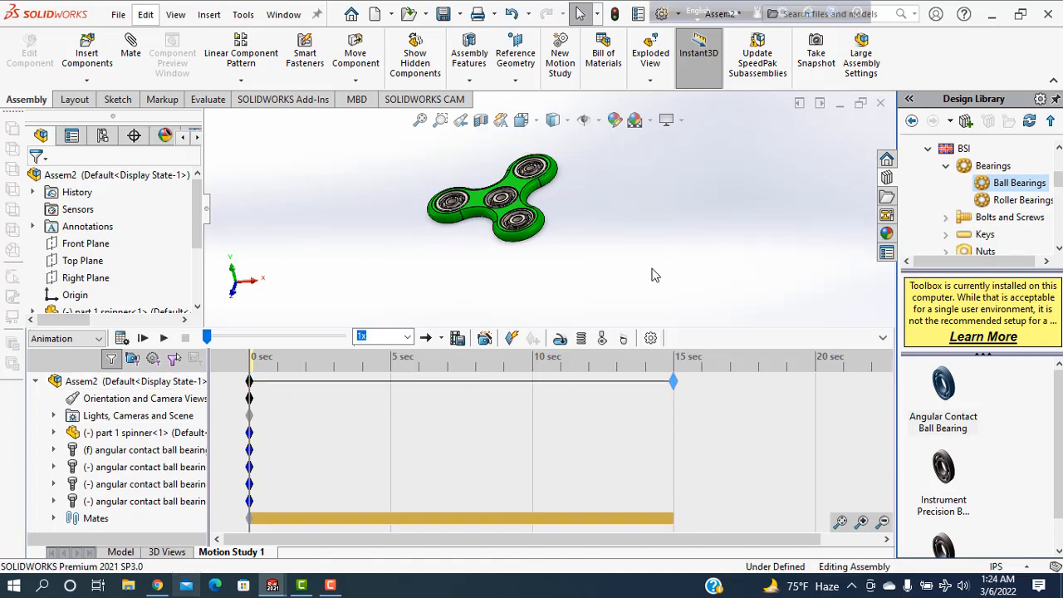
Add a 100 RPM rotary motor to the spinner body, using its top face for location and direction
scroll(654, 274, up, 3)
scroll(578, 228, down, 2)
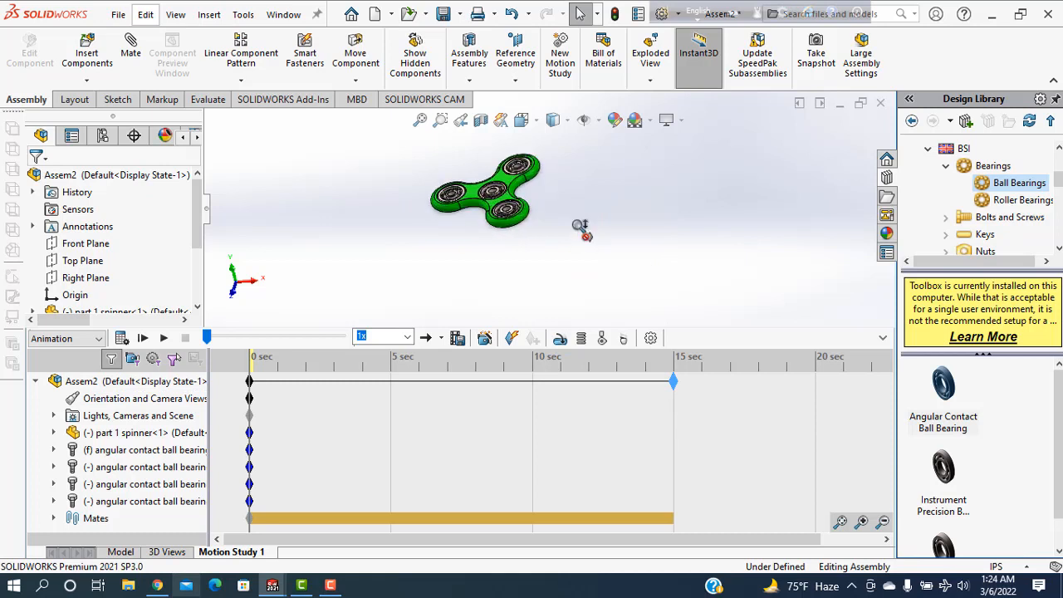
click(560, 339)
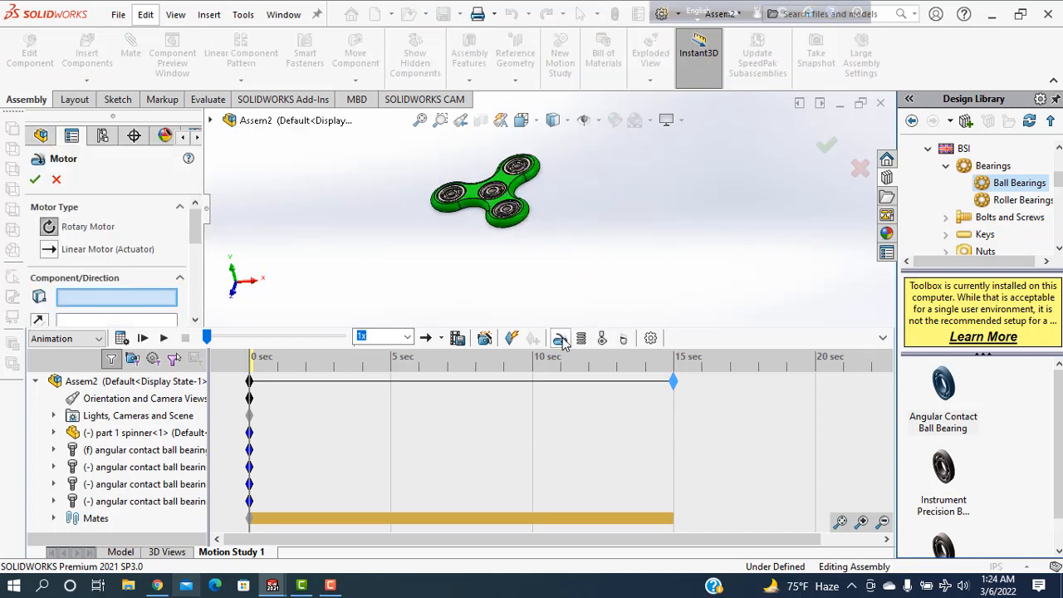
scroll(544, 219, down, 6)
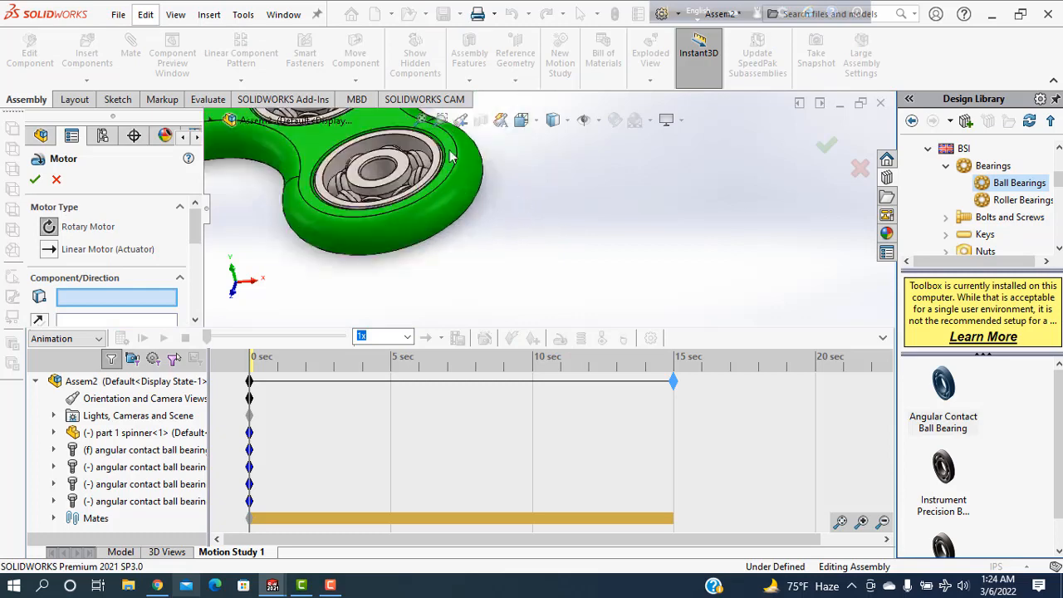
scroll(517, 230, up, 4)
scroll(491, 168, down, 1)
scroll(491, 168, down, 2)
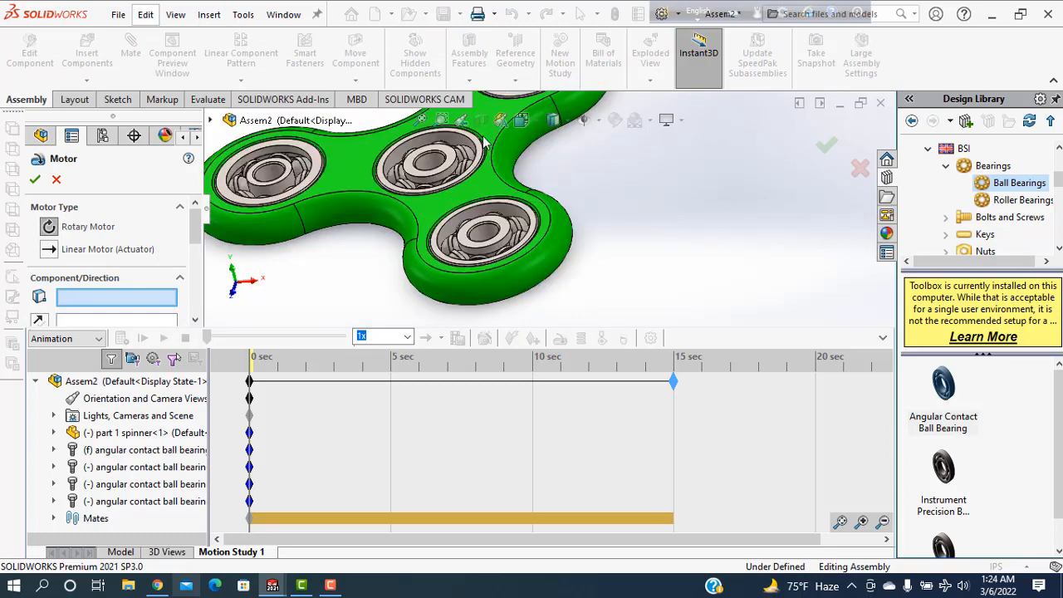
click(338, 168)
scroll(267, 307, up, 3)
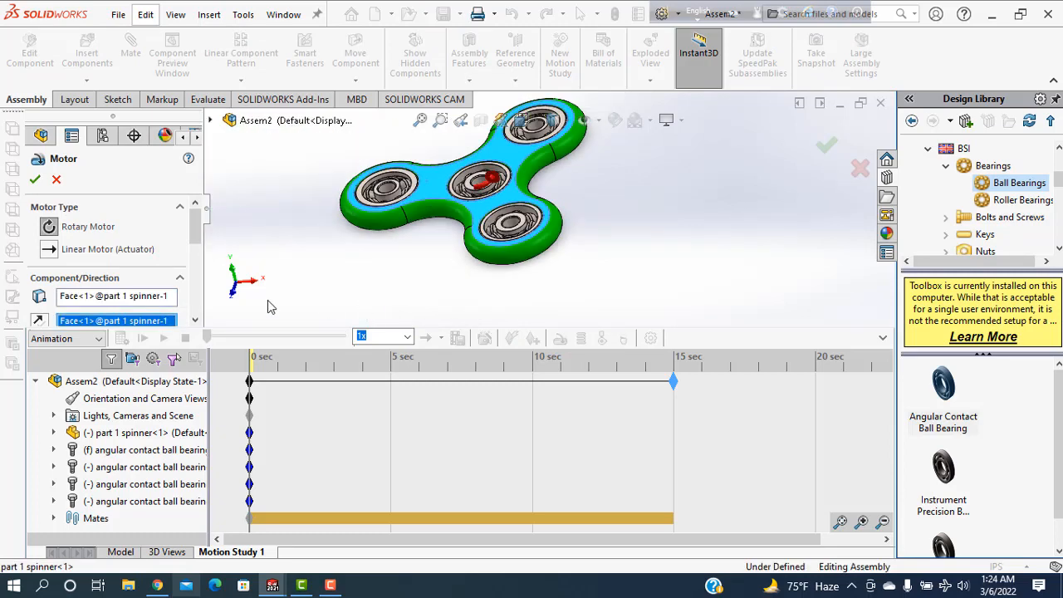
drag(195, 233, 190, 315)
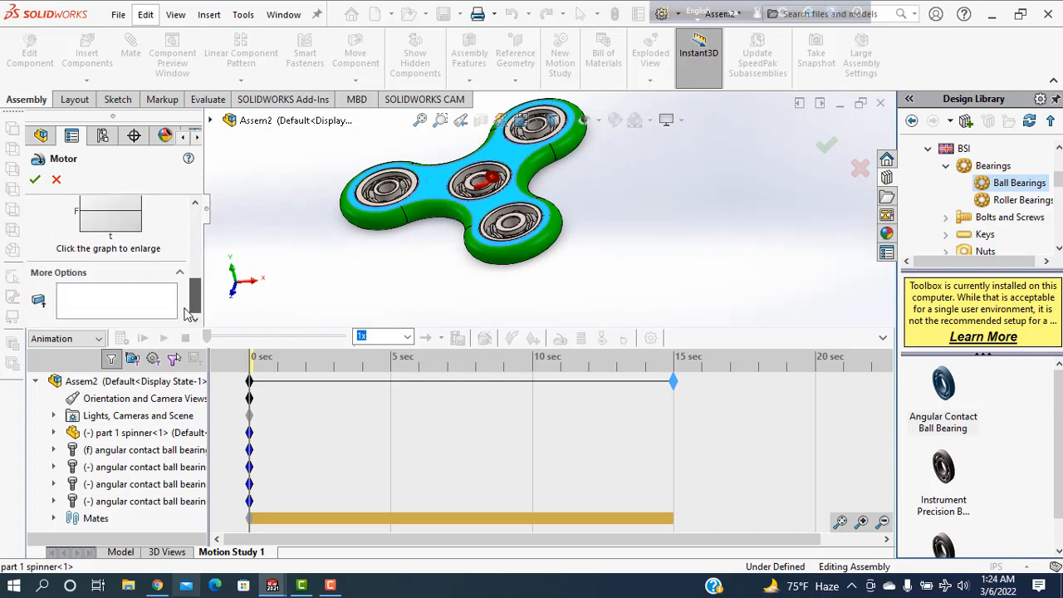
scroll(81, 247, up, 3)
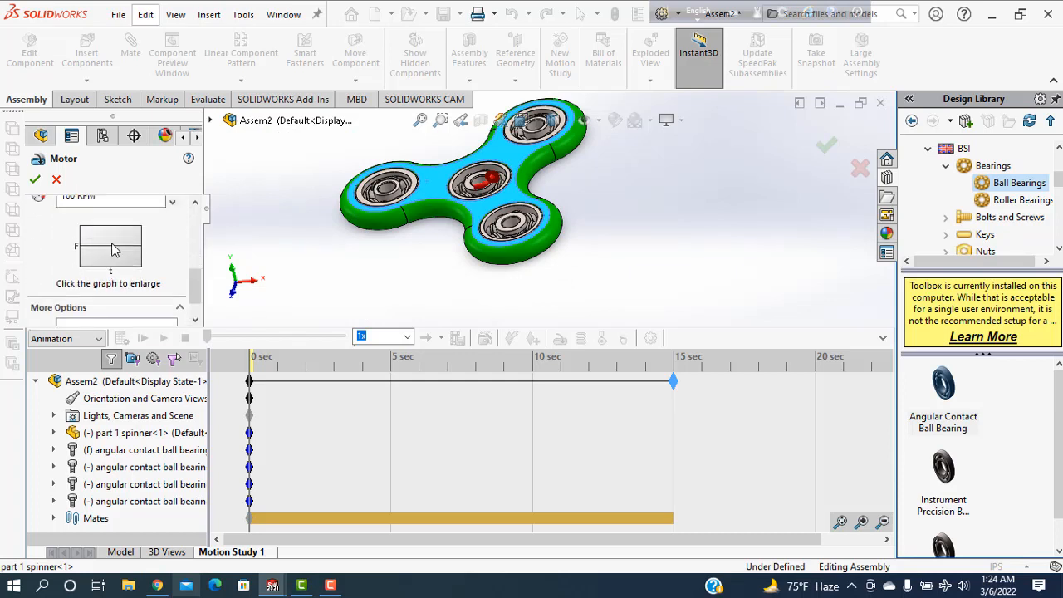
click(35, 181)
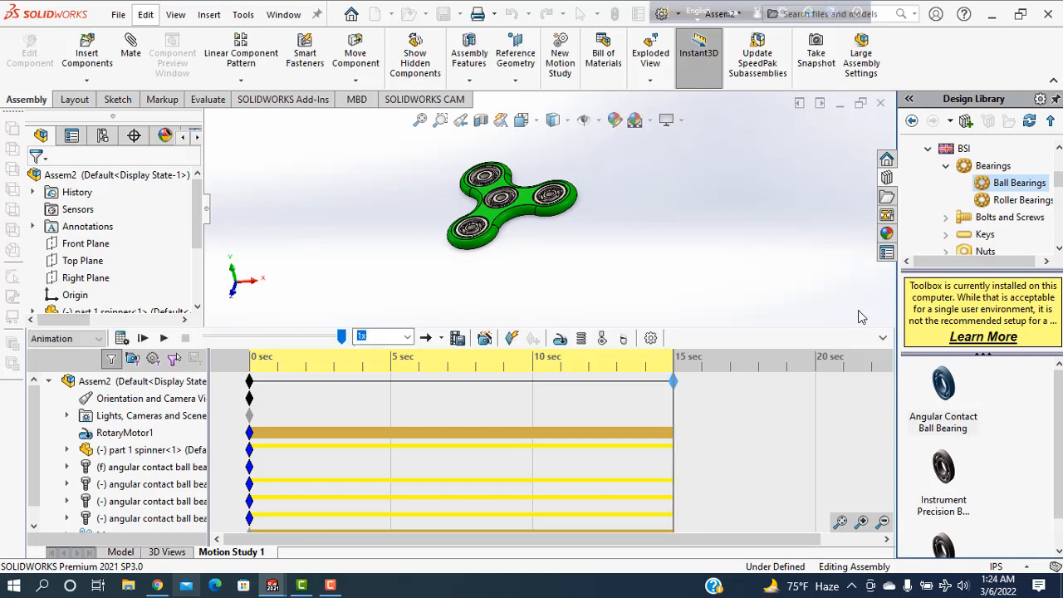
Collapse the motion study timeline and play the spinner animation from the start, continuing past the low-memory warning, to check the motorized spin
click(883, 338)
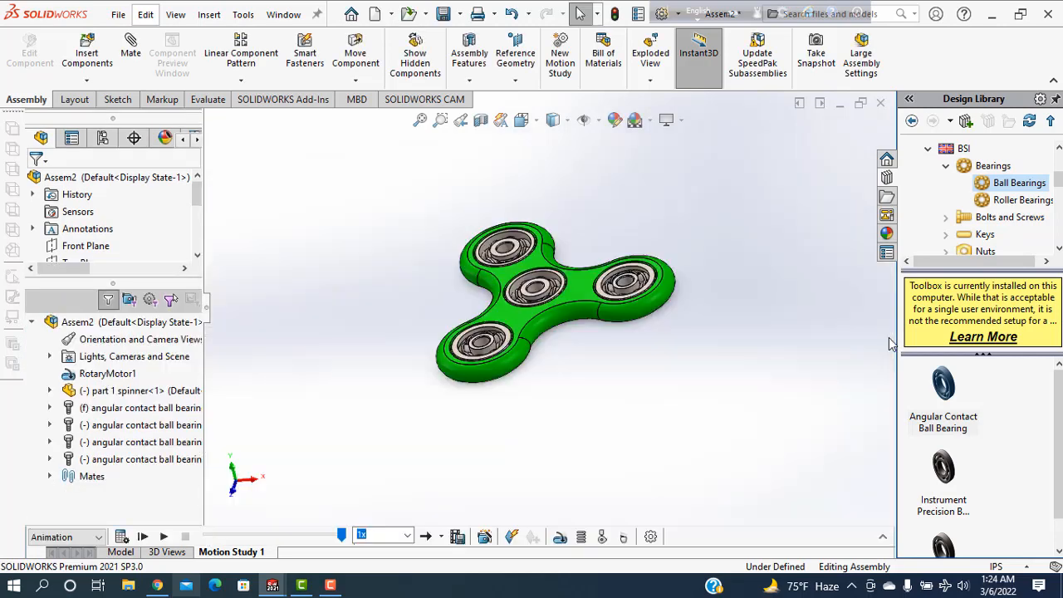
click(142, 537)
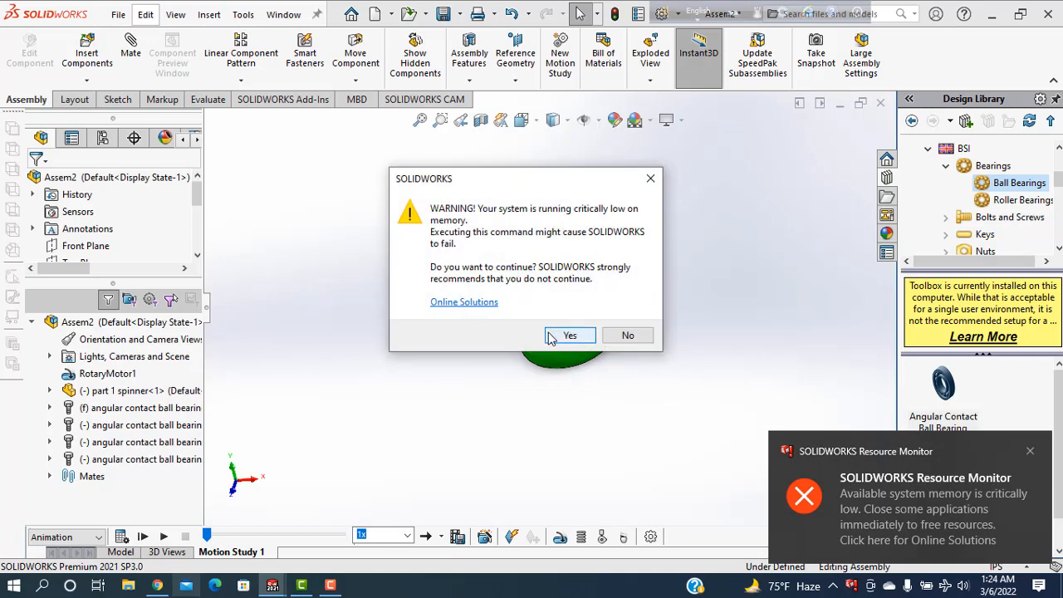
click(568, 335)
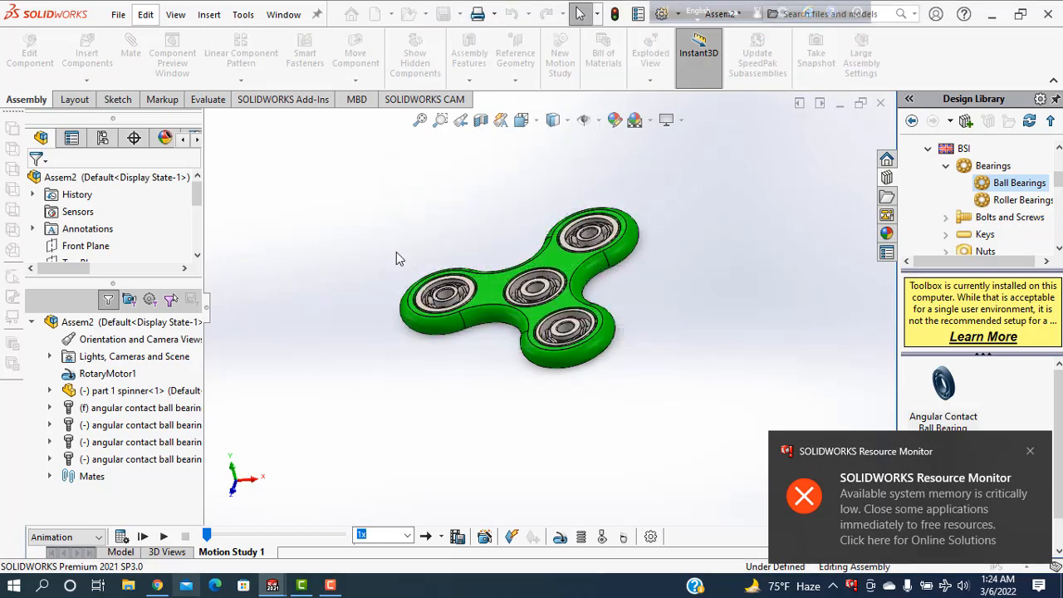
click(1030, 453)
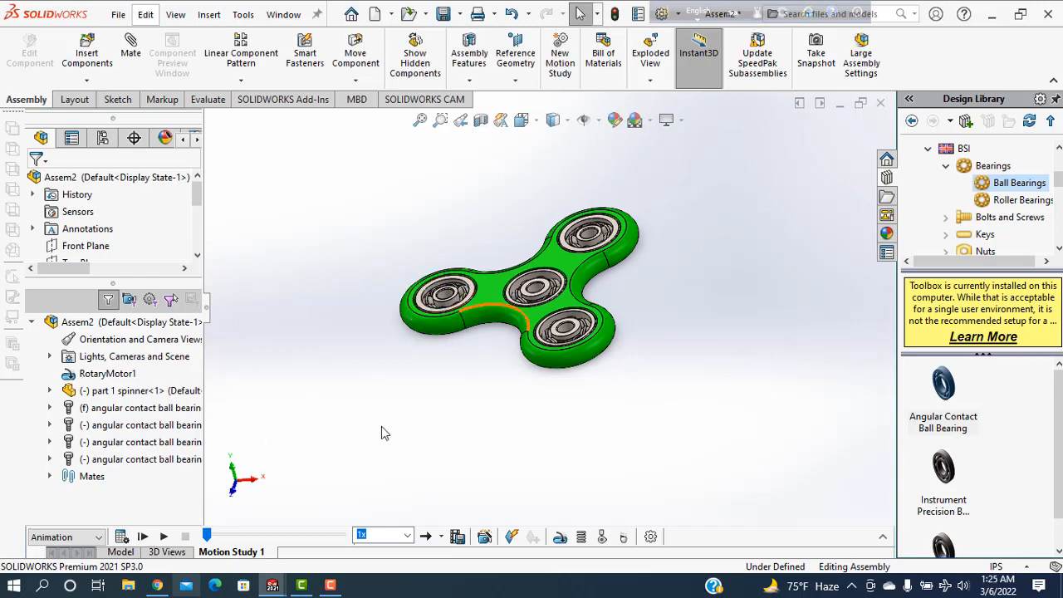
click(143, 537)
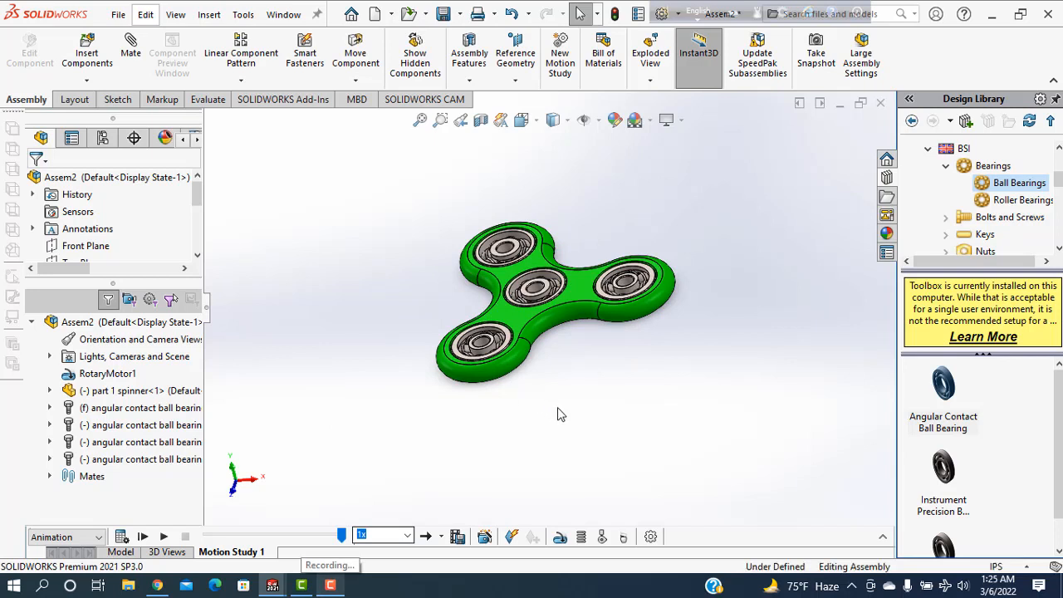
middle_drag(559, 414, 579, 433)
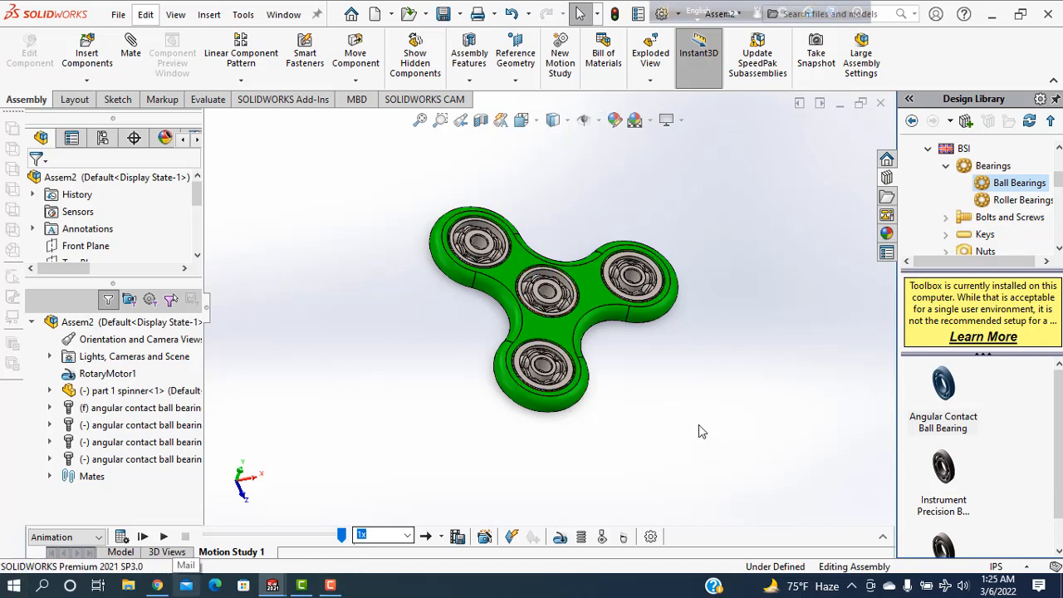
middle_drag(707, 359, 677, 407)
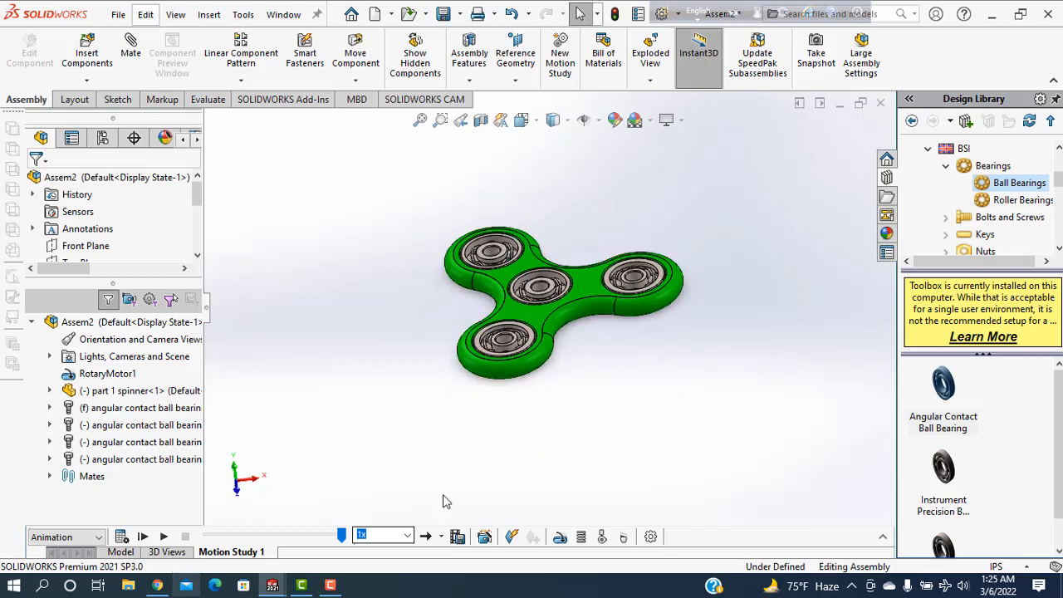